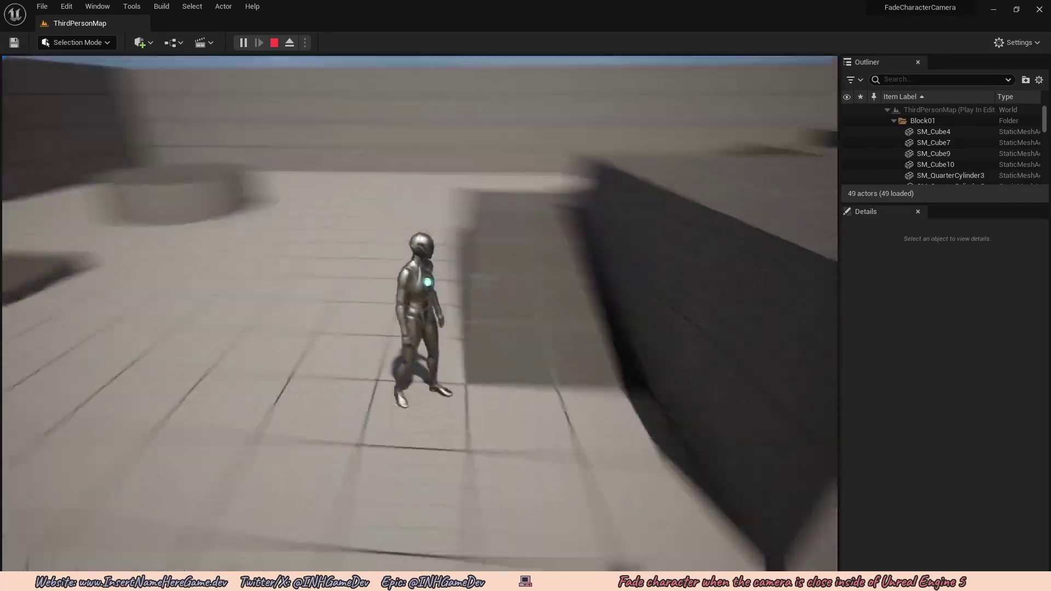
Step: Examine in the running level how the character's body fades as the camera gets close, walking it back and forth and varying the camera distance
key(s)
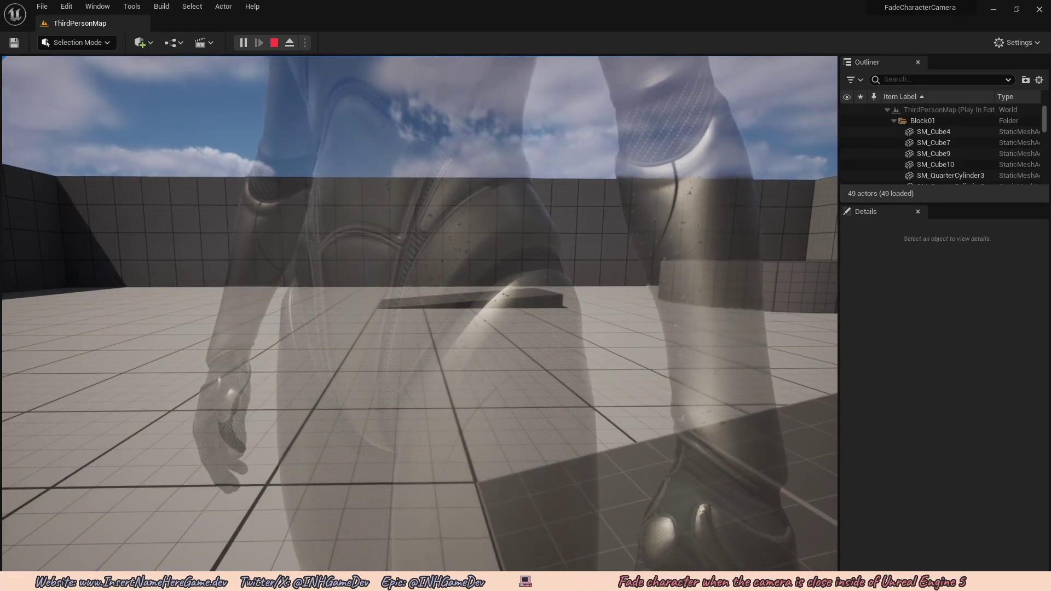
scroll(419, 314, up, 2)
scroll(420, 313, down, 4)
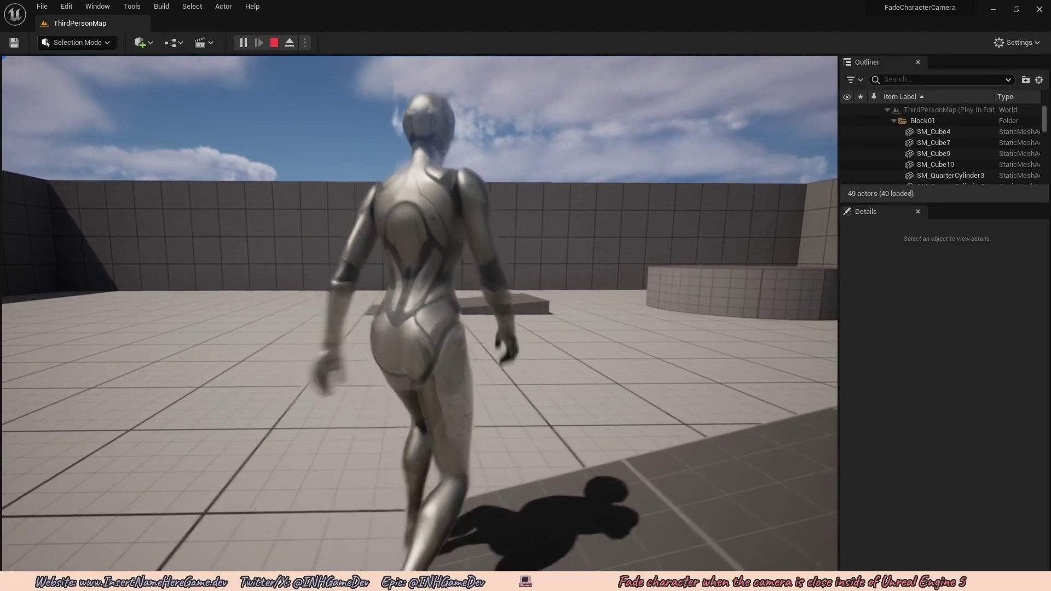
key(s)
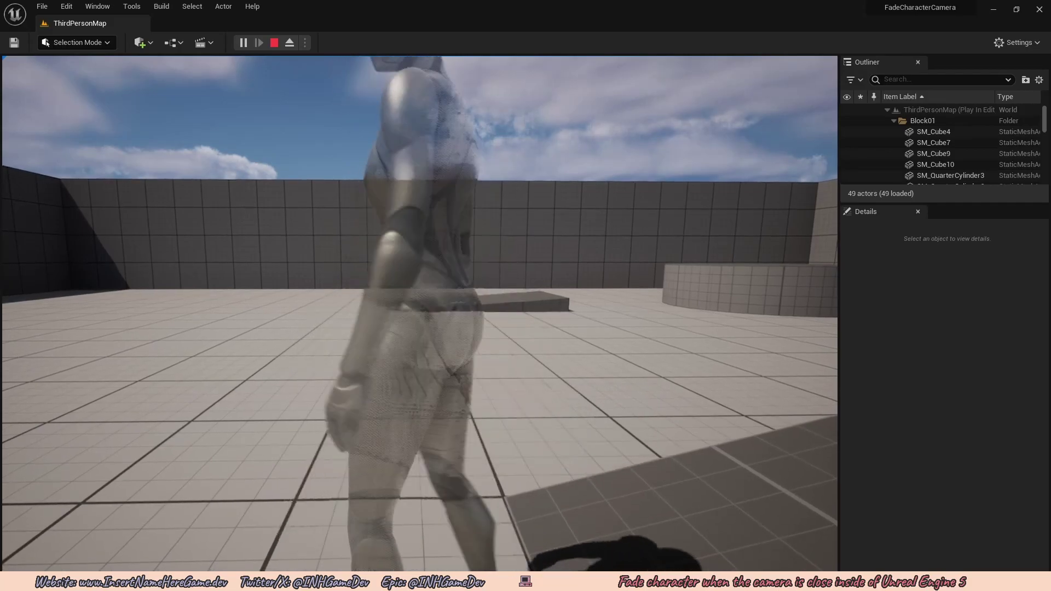
key(w)
key(s)
key(w)
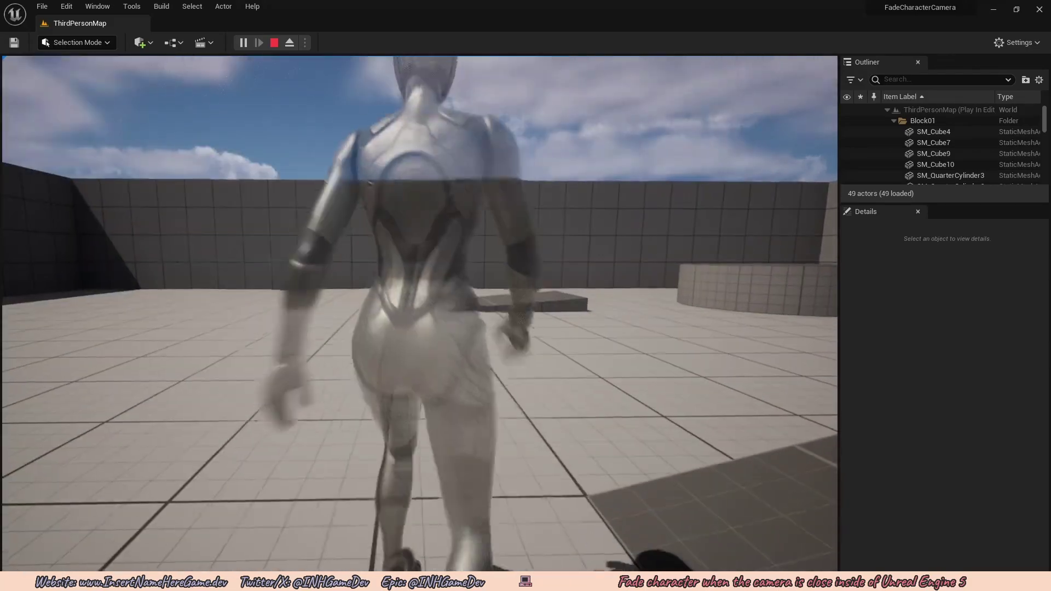
key(s)
key(w)
key(s)
key(w)
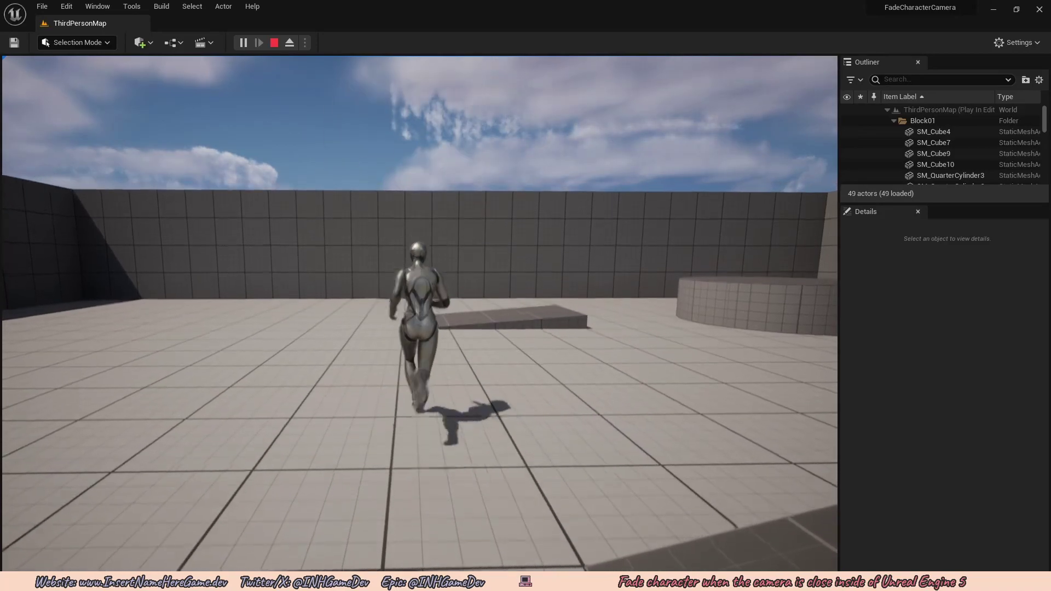
key(w)
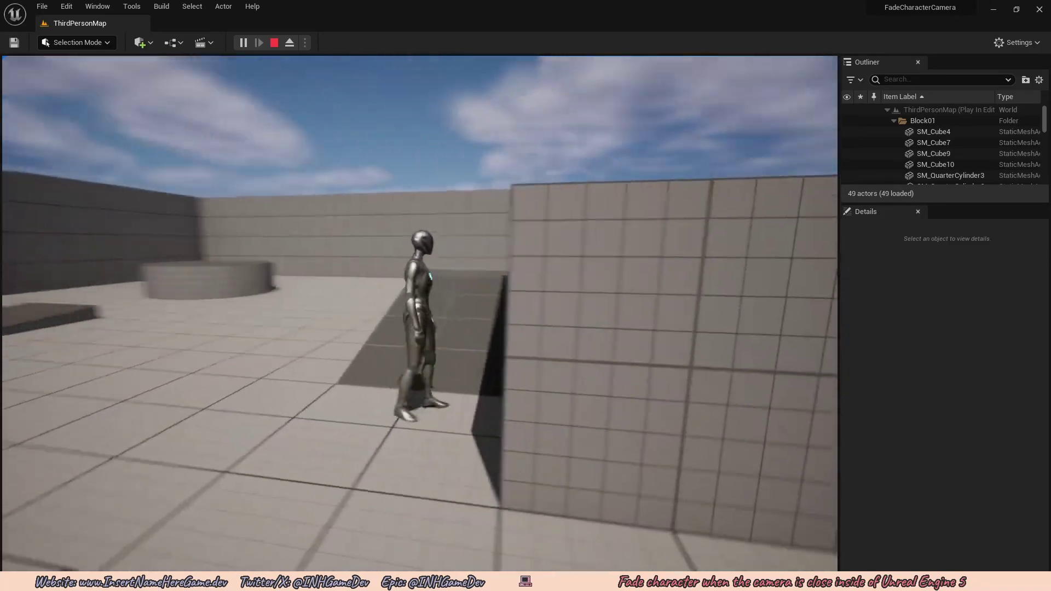
scroll(420, 314, up, 3)
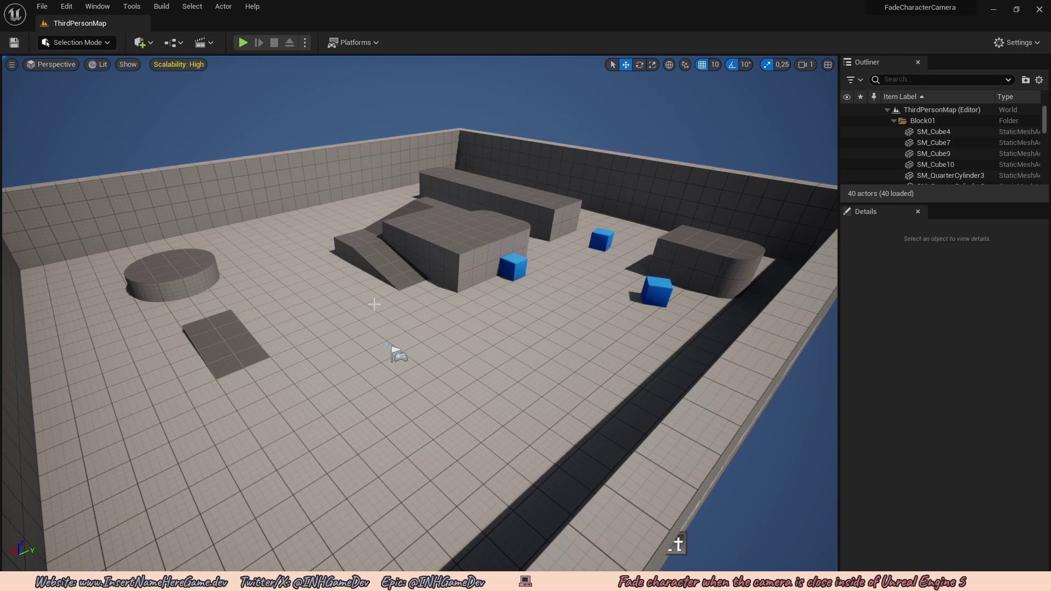
Step: Open the M_Mannequin material from Characters/Mannequins/Materials and dock its editor beside the ThirdPersonMap level
key(ctrl+space)
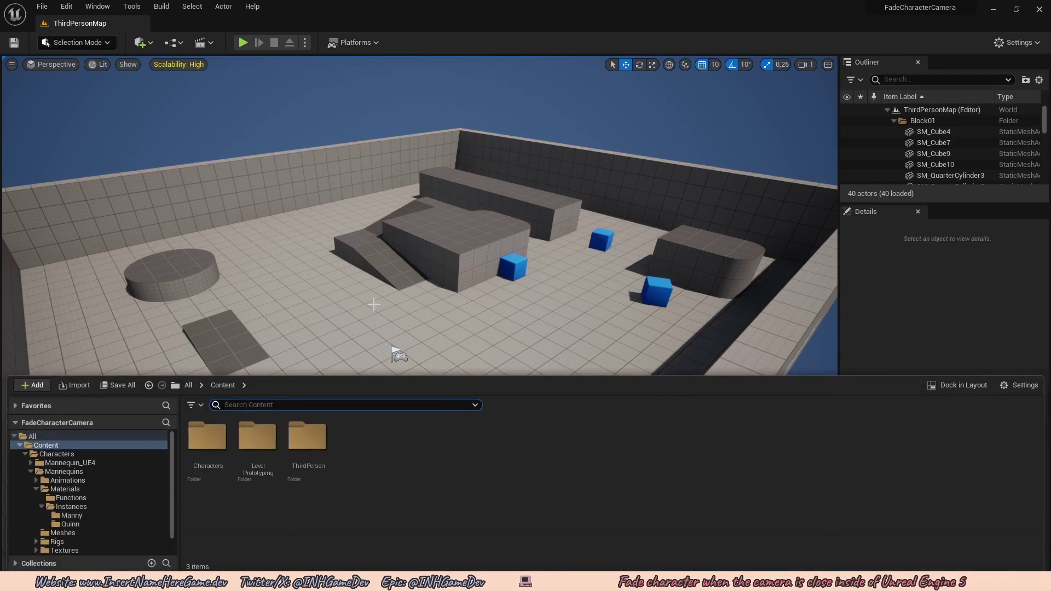
double_click(208, 437)
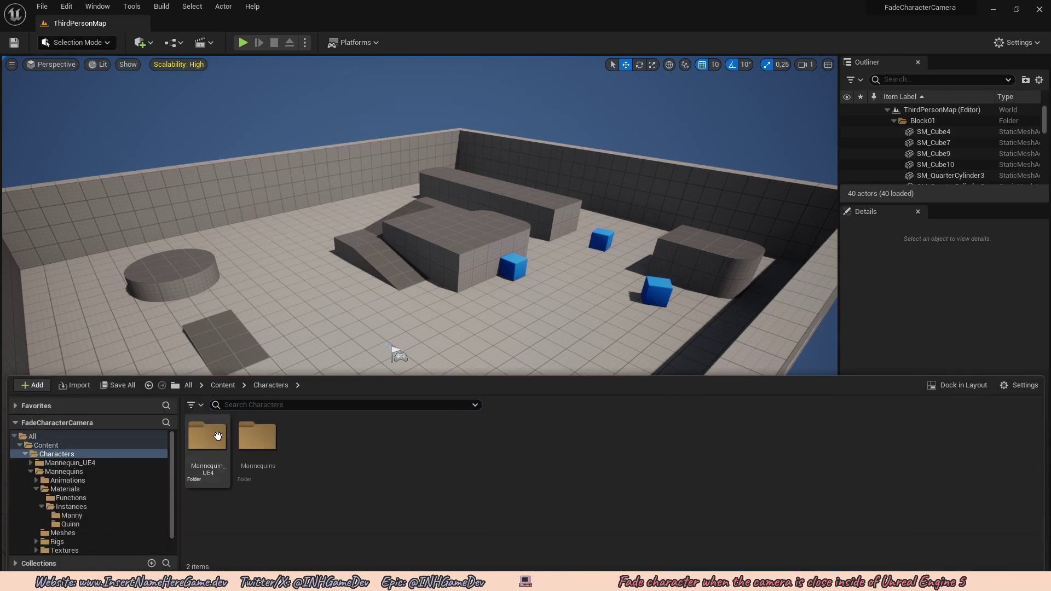
double_click(257, 437)
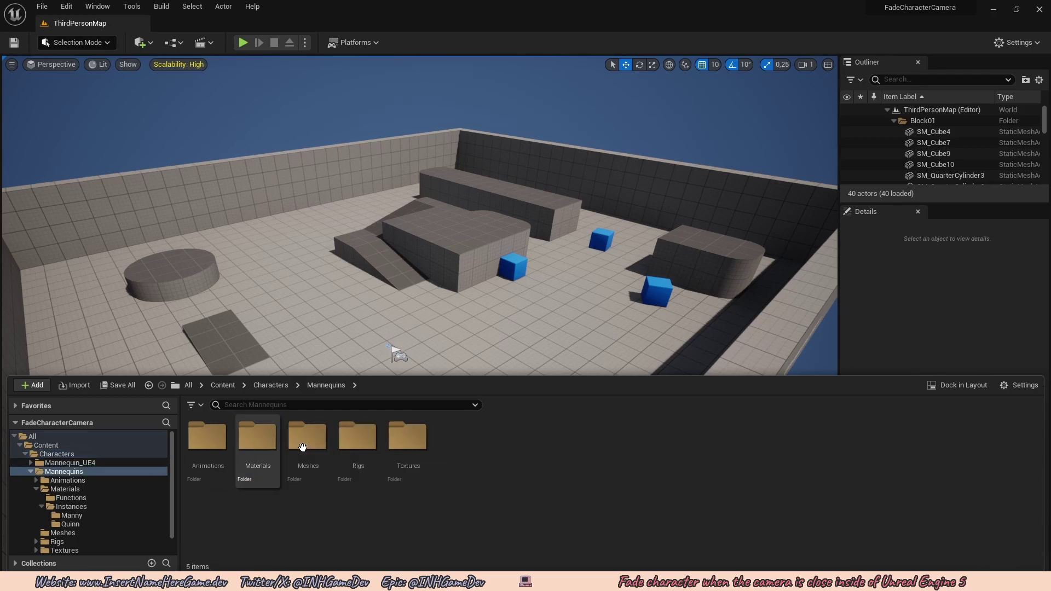
double_click(257, 437)
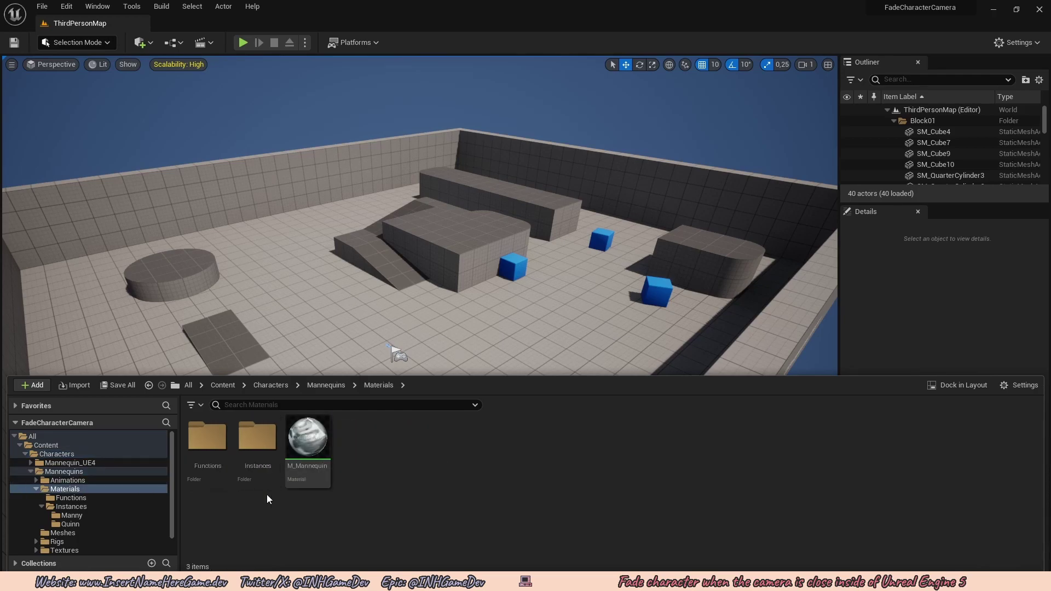
double_click(308, 485)
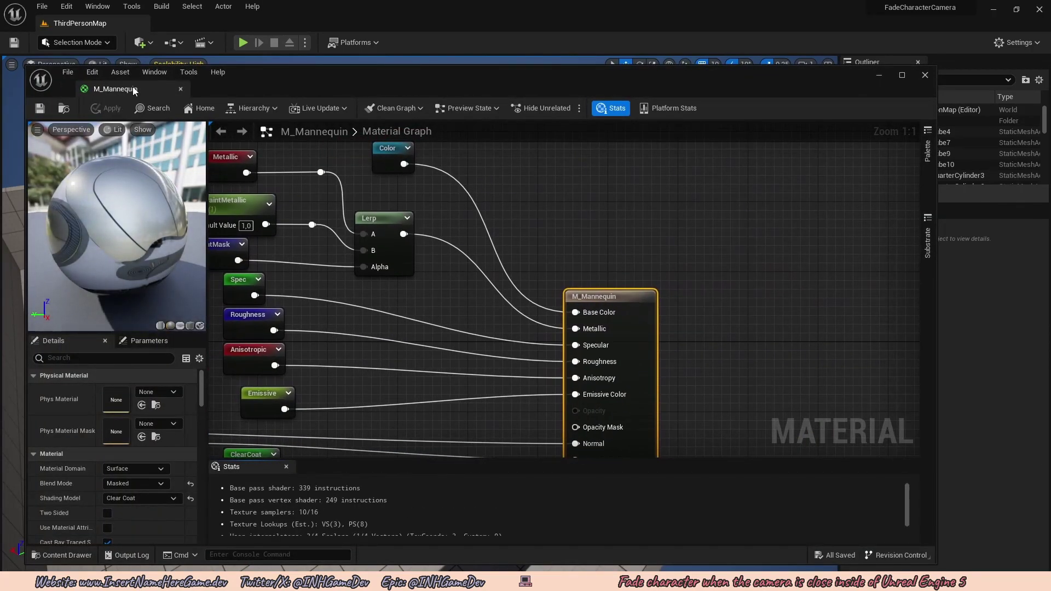
drag(102, 89, 225, 26)
Step: Add a CameraDepthFade node in the empty area of the material graph below the Normal and Tangent texture nodes
right_drag(311, 251, 448, 169)
scroll(516, 231, down, 1)
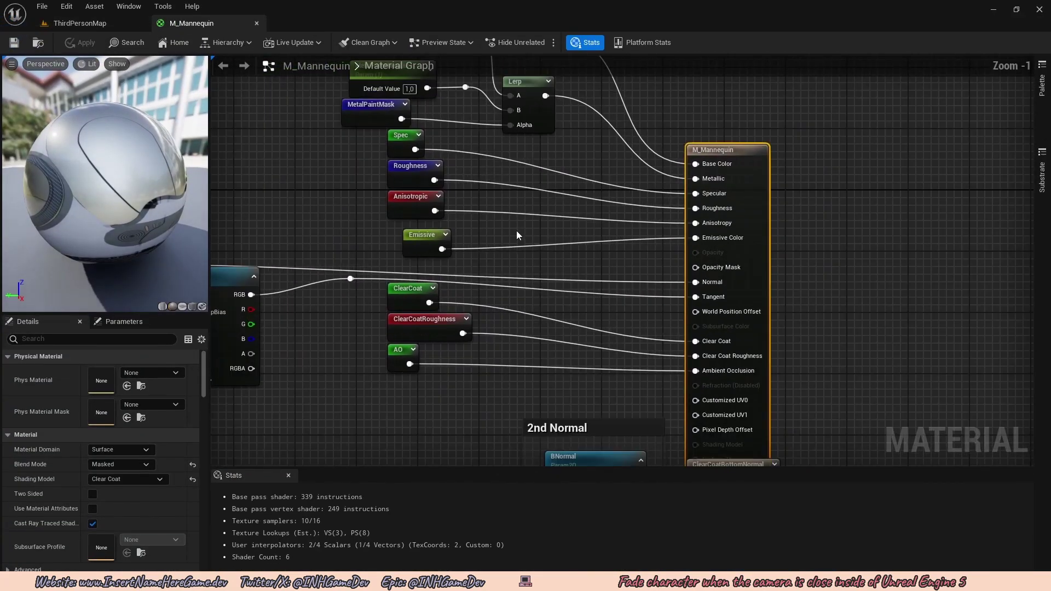
right_drag(517, 231, 558, 164)
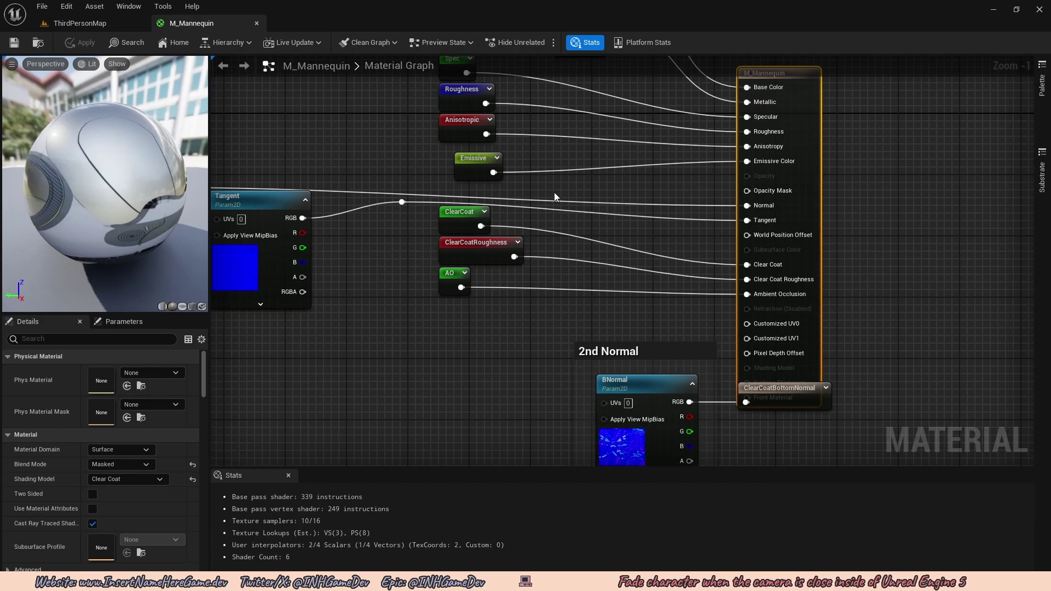
right_drag(554, 192, 710, 160)
scroll(626, 228, down, 1)
scroll(706, 162, down, 1)
right_drag(569, 216, 716, 209)
right_drag(578, 216, 589, 195)
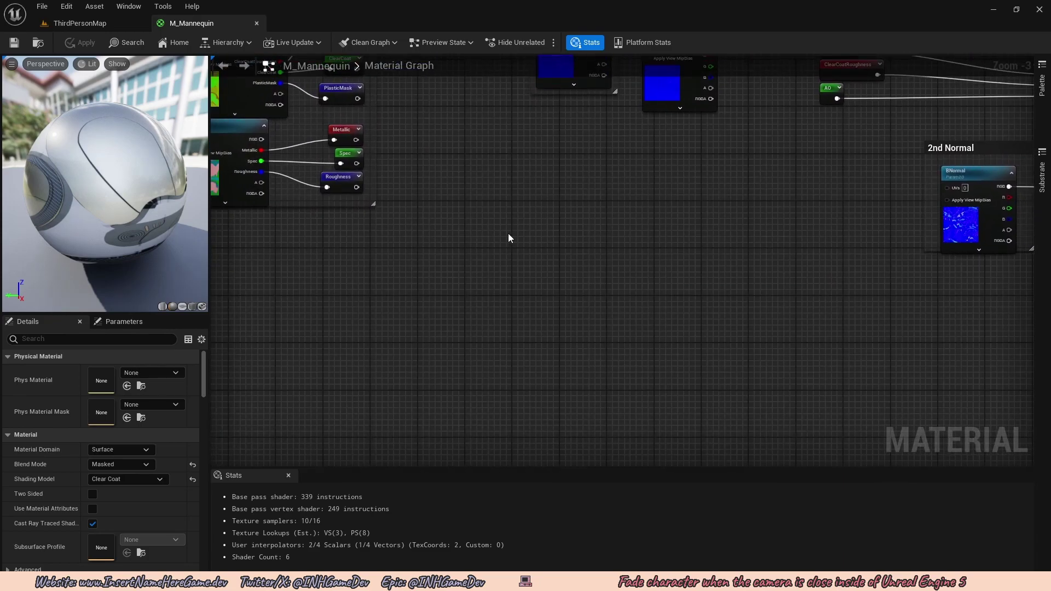
scroll(504, 247, up, 3)
right_click(500, 247)
text(fade)
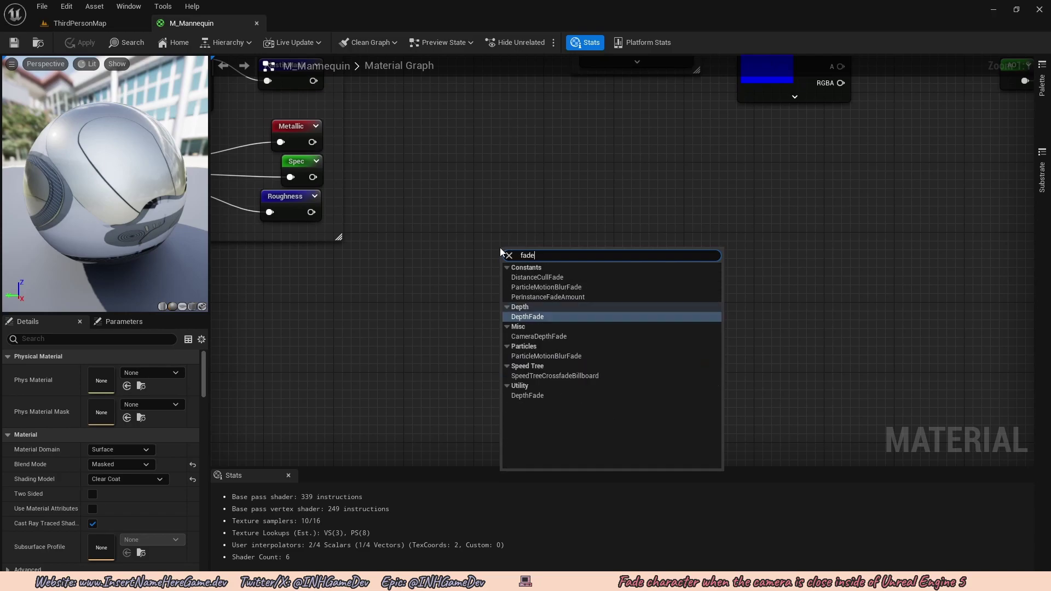
click(529, 340)
right_drag(466, 267, 342, 272)
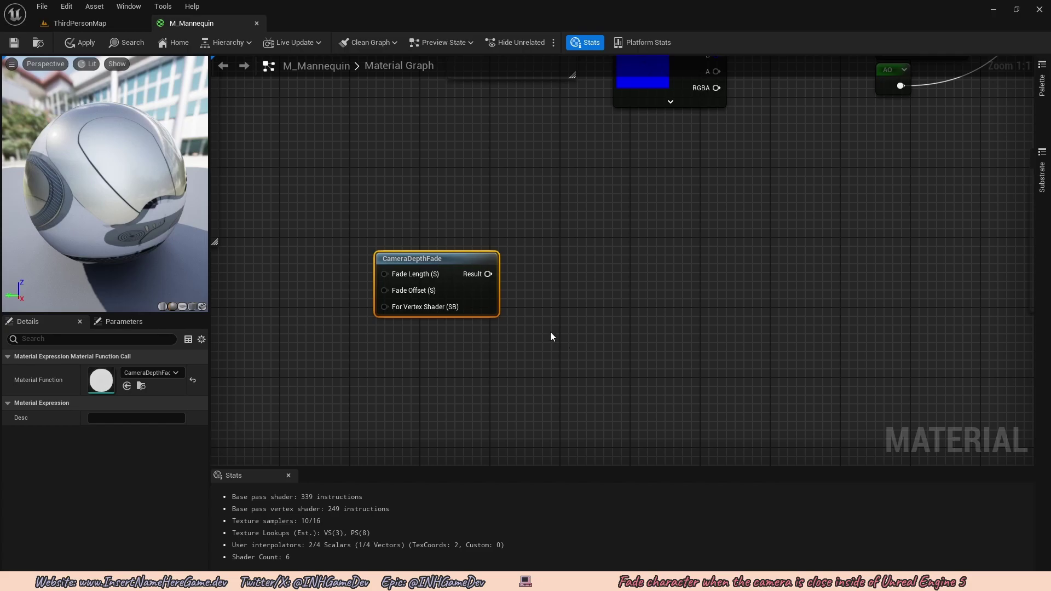
Step: Connect the CameraDepthFade node's Result to the Opacity Mask input of the M_Mannequin output node
right_drag(648, 279, 567, 300)
right_click(569, 300)
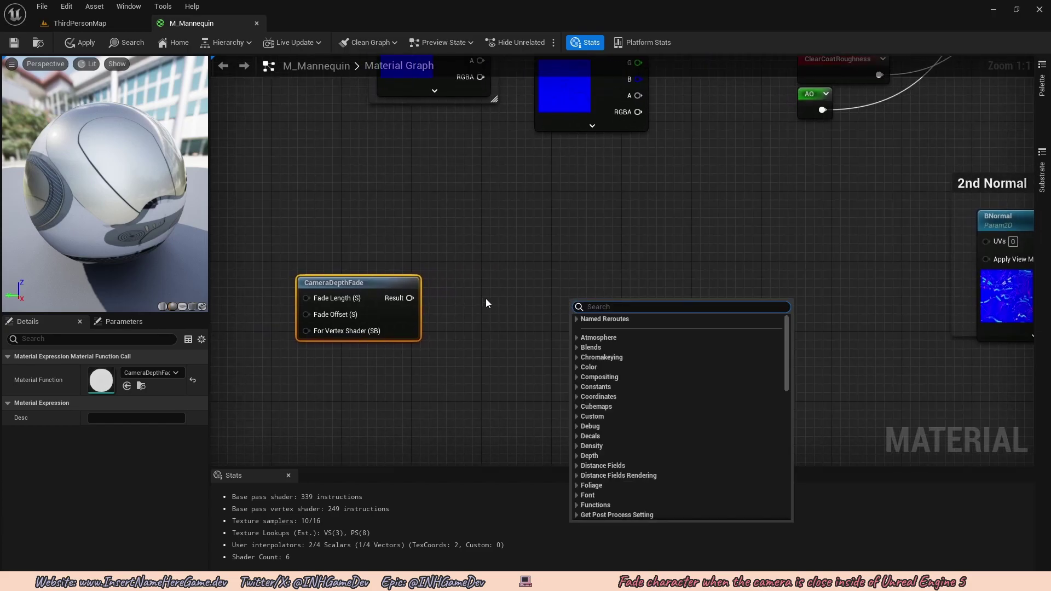
right_drag(462, 294, 475, 321)
drag(416, 331, 744, 192)
right_drag(742, 209, 743, 285)
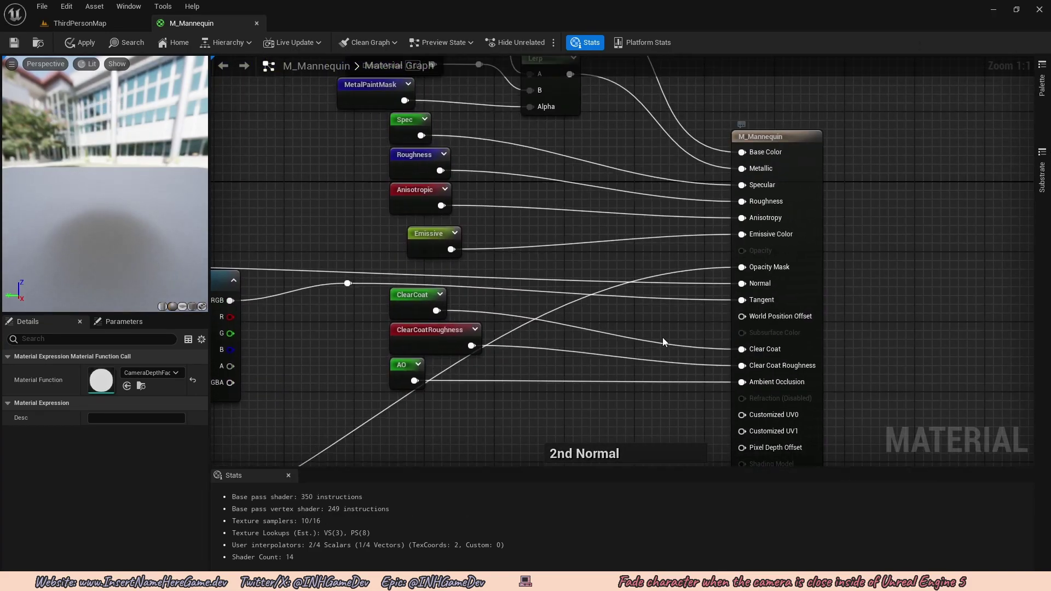
Step: Apply the changes to the M_Mannequin material and save it
right_drag(537, 383, 991, 176)
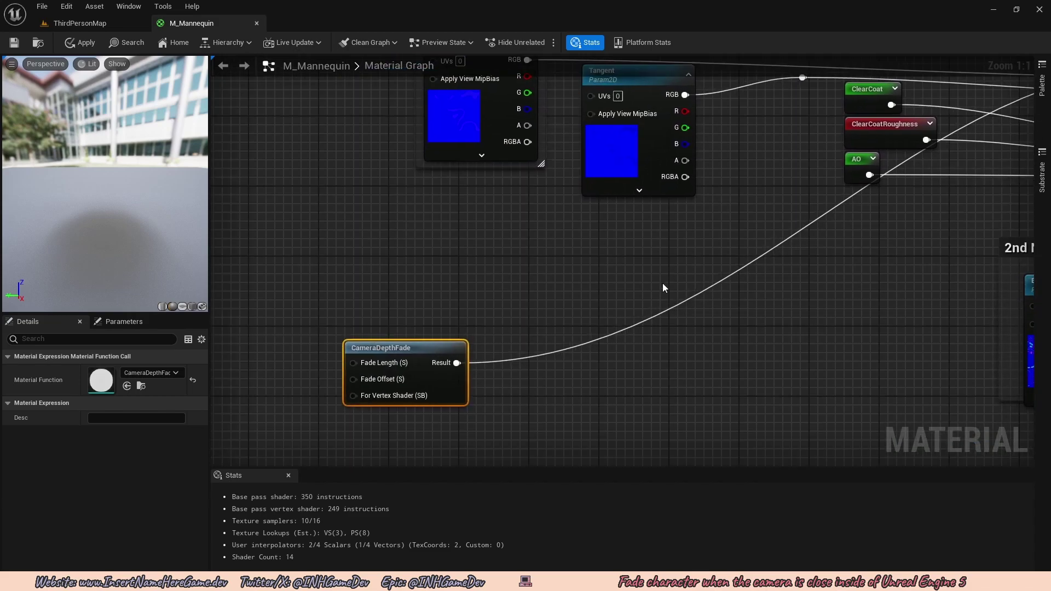
right_drag(612, 271, 755, 202)
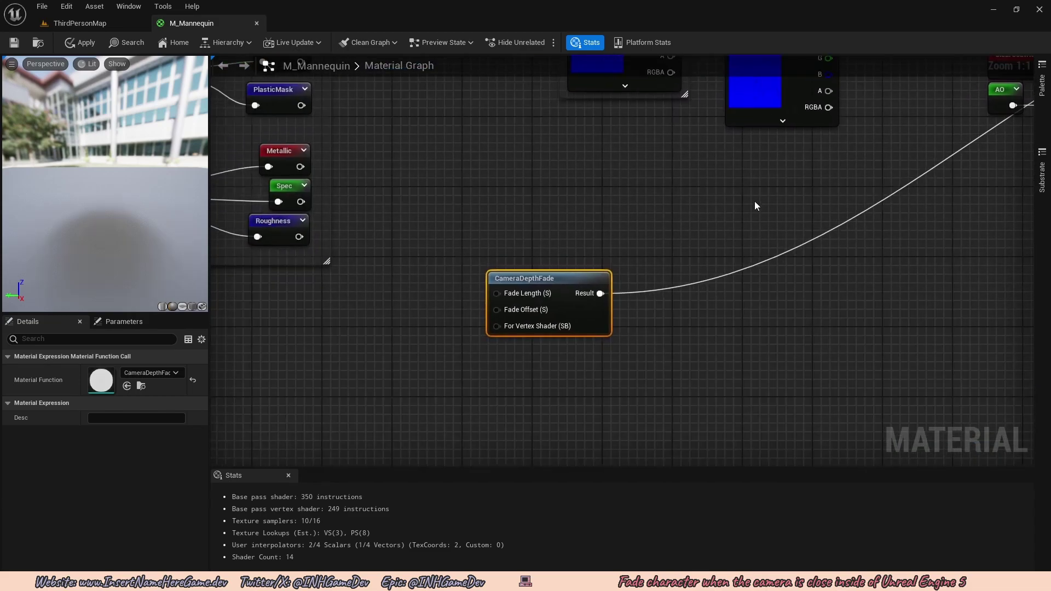
click(81, 41)
click(16, 44)
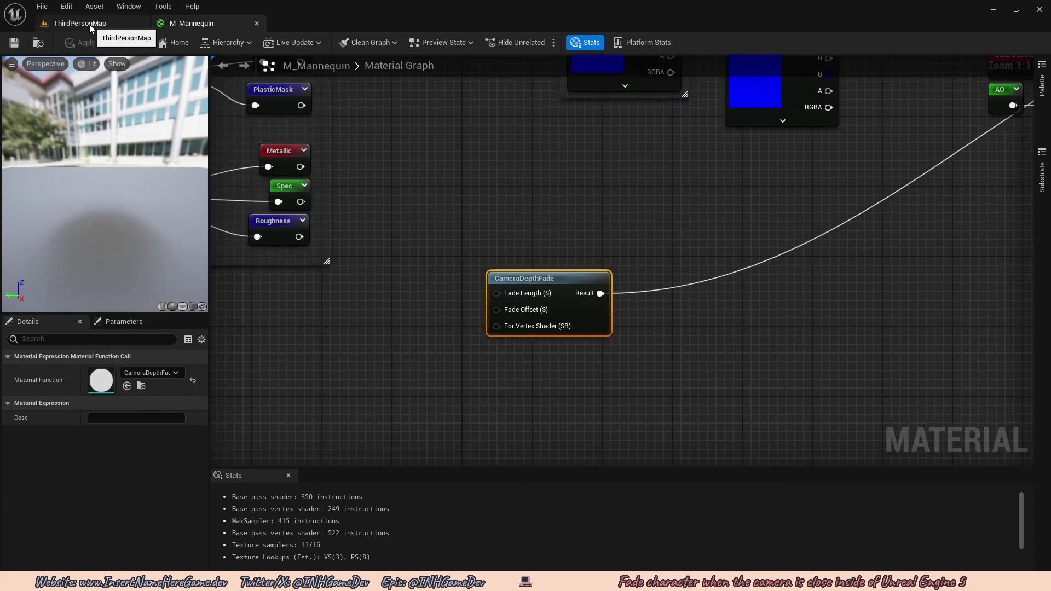
Step: Play-test ThirdPersonMap, moving the character near the camera to examine the depth fade on its body, and end the session
click(90, 25)
click(243, 43)
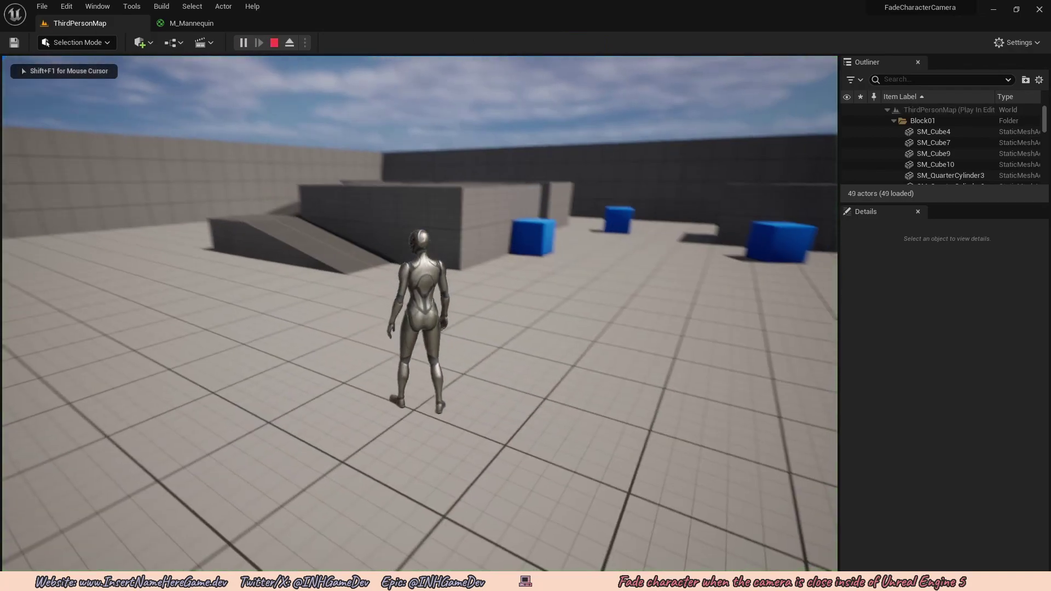
key(w)
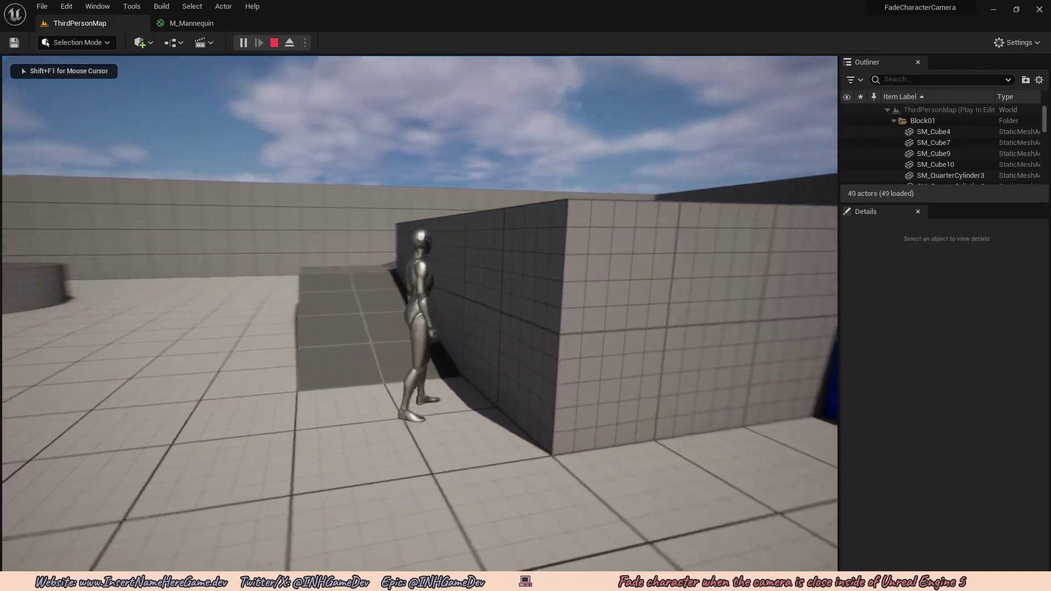
key(s)
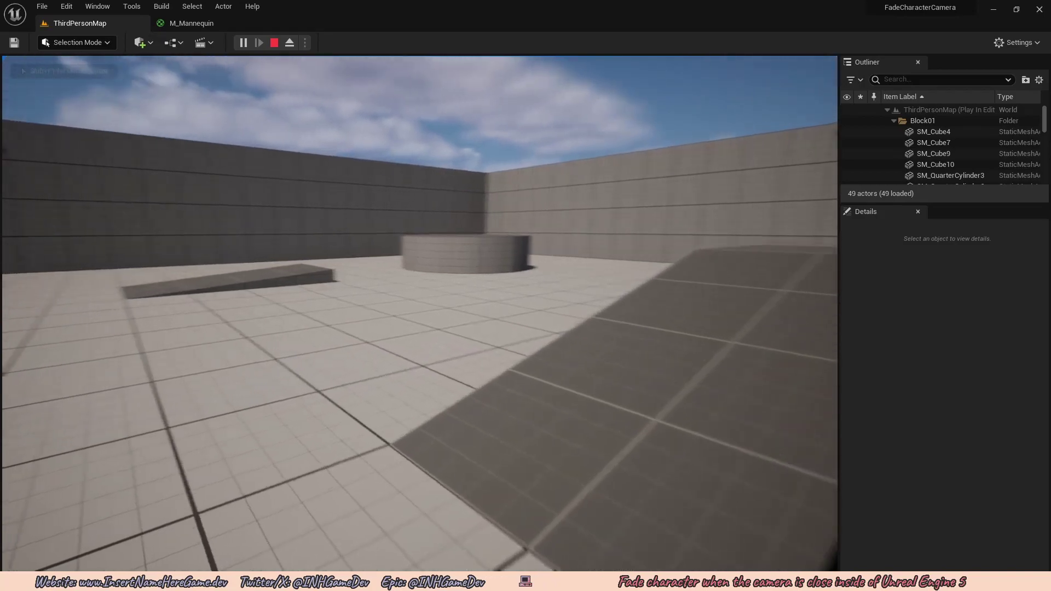
key(s)
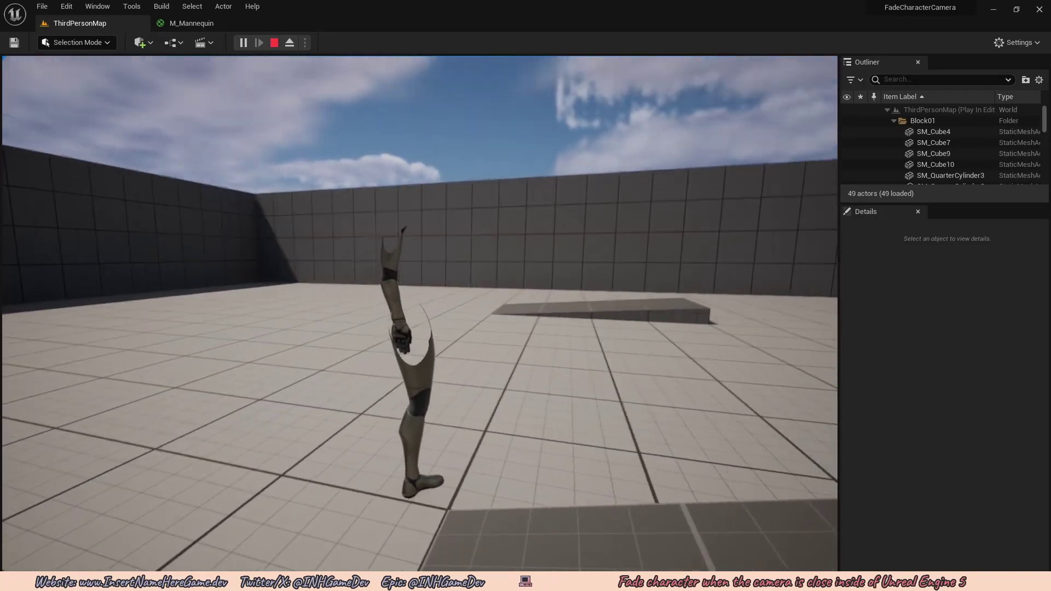
key(s)
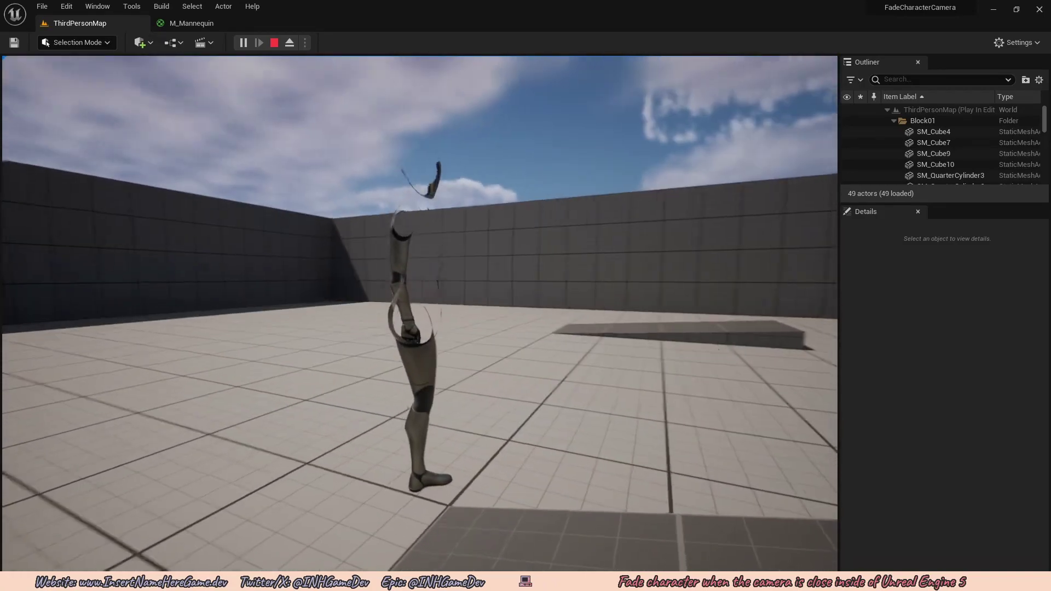
key(s)
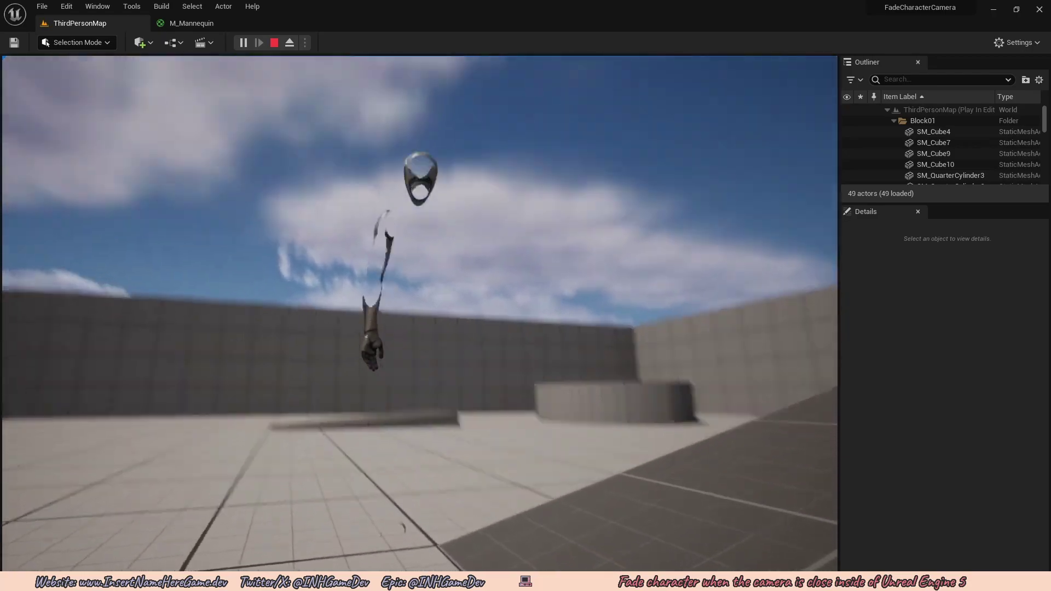
key(s)
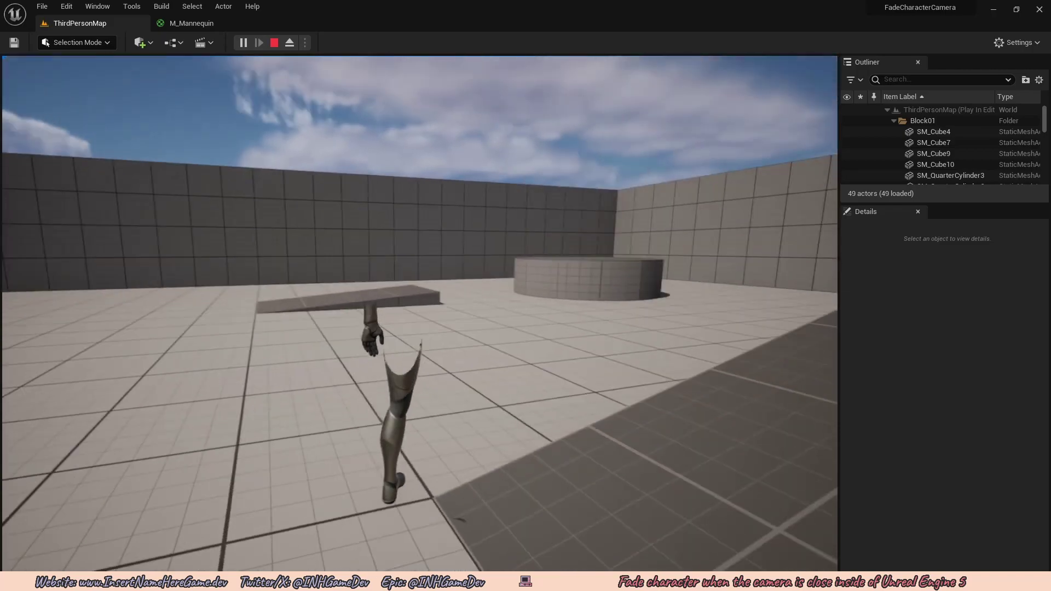
key(shift+F1)
key(Escape)
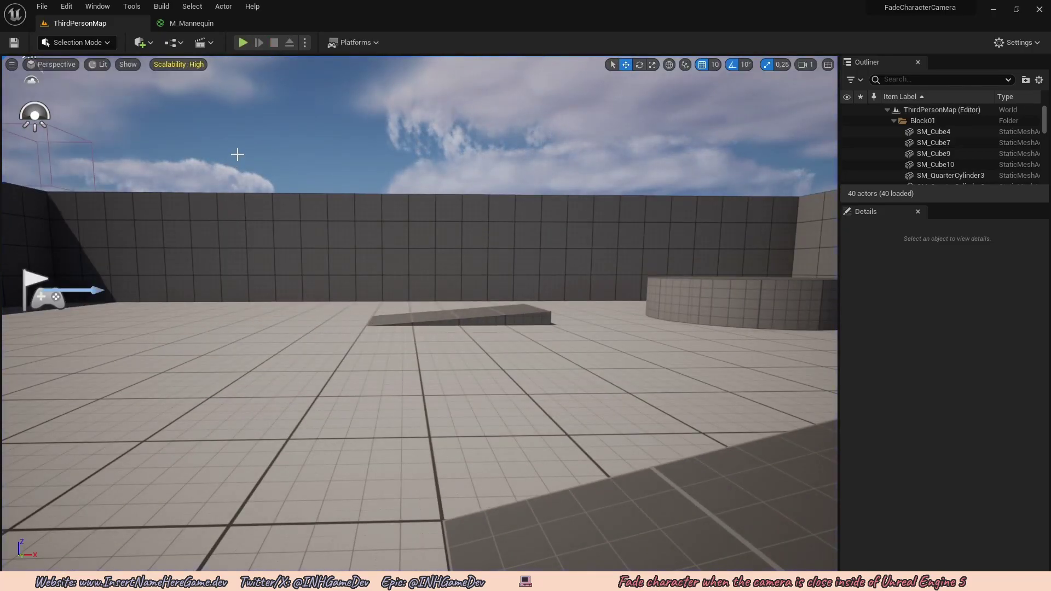
Step: In the M_Mannequin graph, add a DitherTemporalAA node fed by CameraDepthFade's Result through Alpha Threshold and place it beside that node
click(192, 23)
right_drag(467, 281, 434, 299)
drag(370, 271, 508, 271)
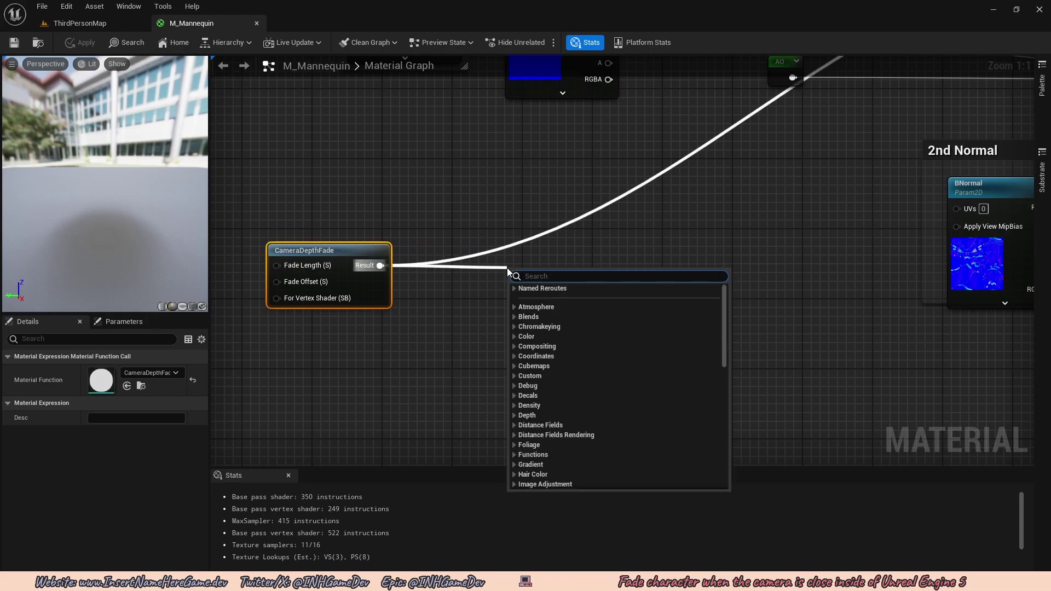
text(Tempo)
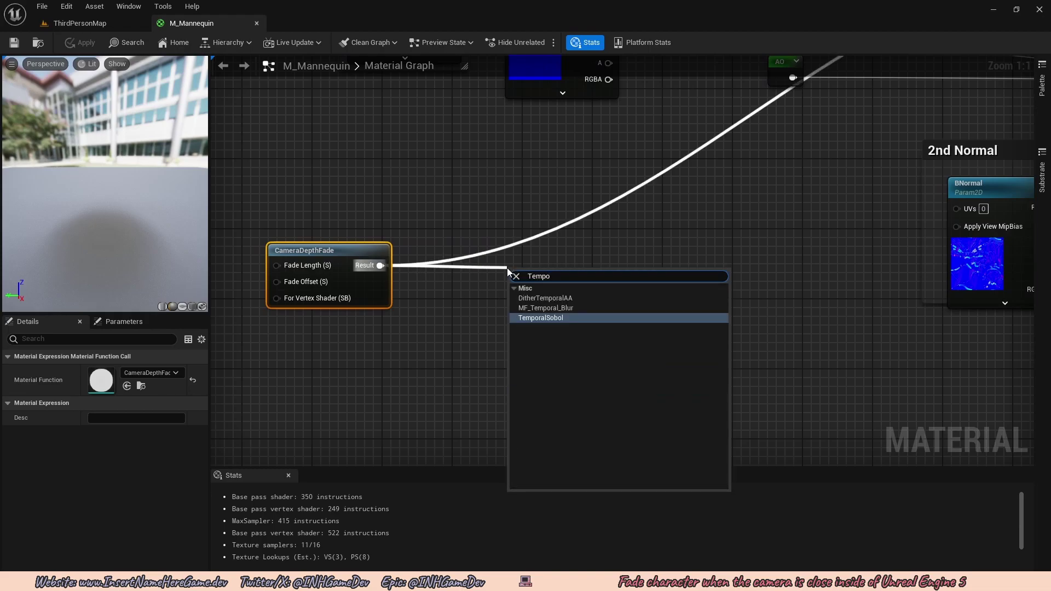
click(538, 299)
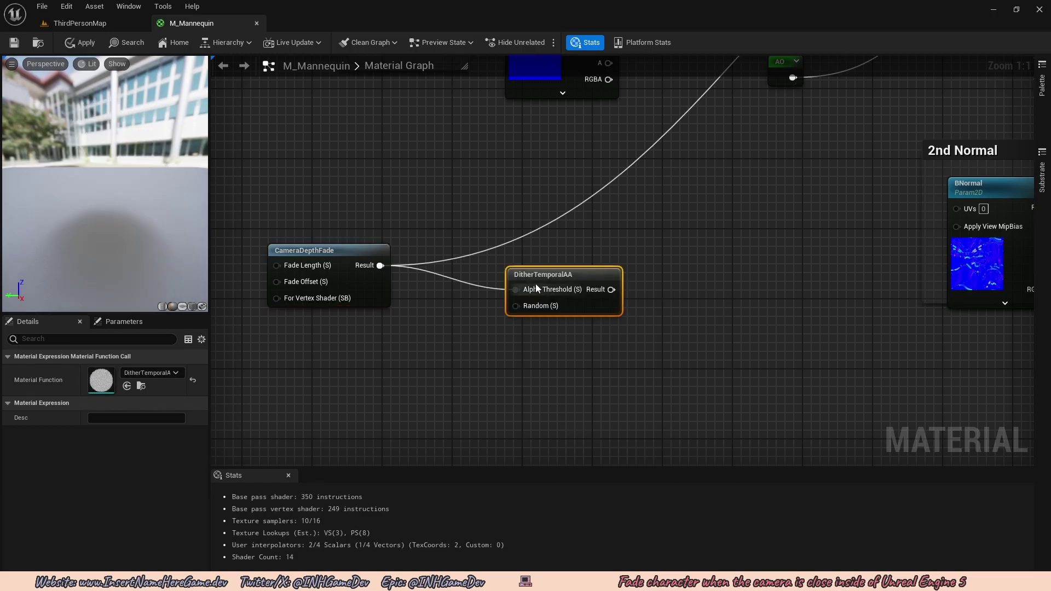
drag(536, 282, 524, 243)
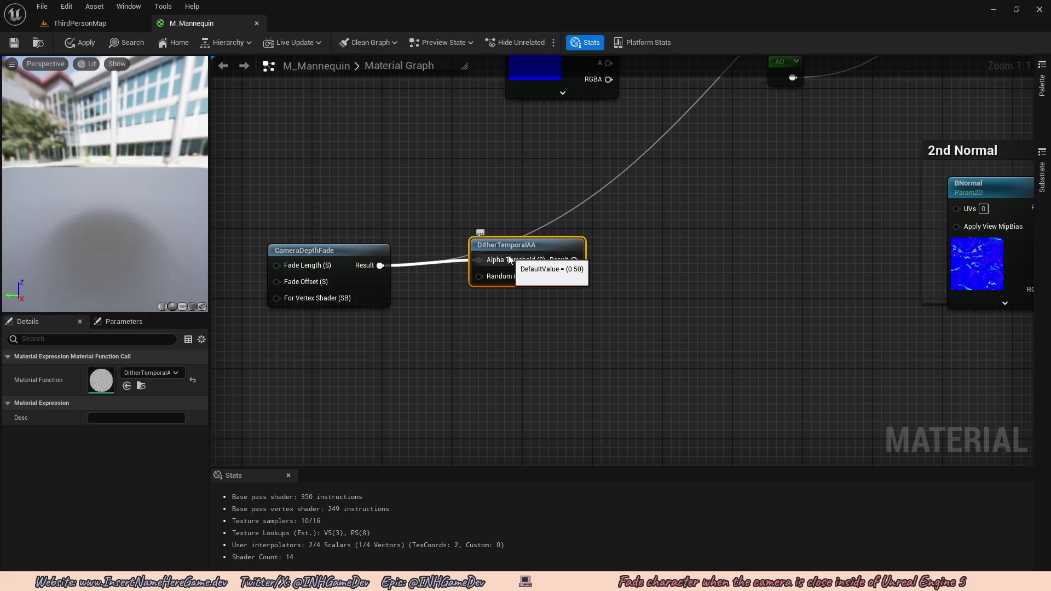
Step: Connect the DitherTemporalAA node's Result to the Opacity Mask input of the M_Mannequin output node
right_drag(601, 289, 506, 288)
scroll(538, 347, down, 1)
drag(468, 286, 972, 198)
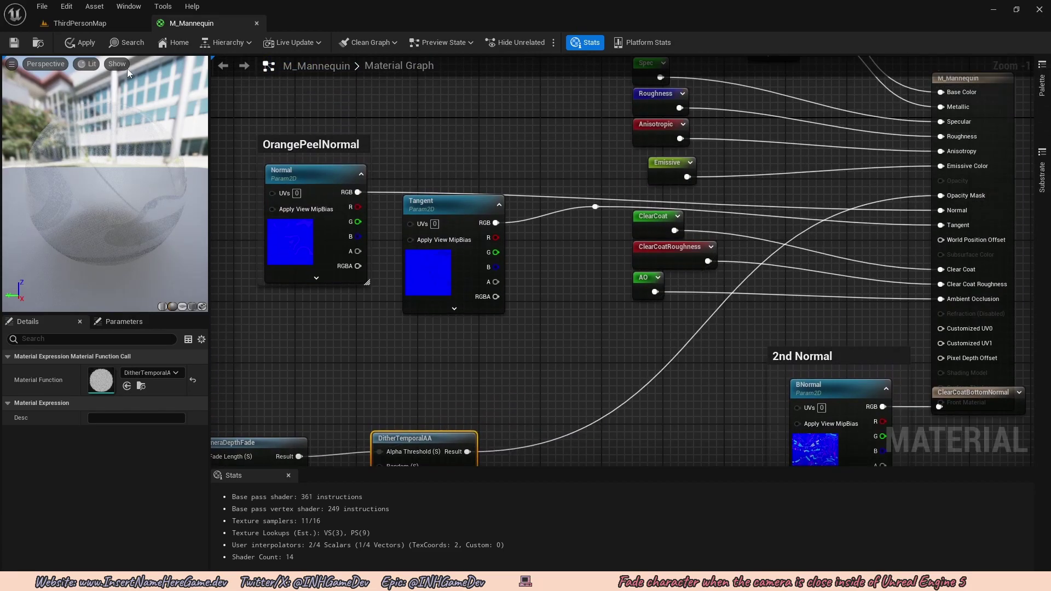
Step: Check the updated material from another angle in the preview and apply the changes to M_Mannequin
drag(104, 183, 128, 183)
mouse_move(58, 120)
mouse_down()
mouse_move(67, 127)
mouse_move(58, 119)
mouse_up()
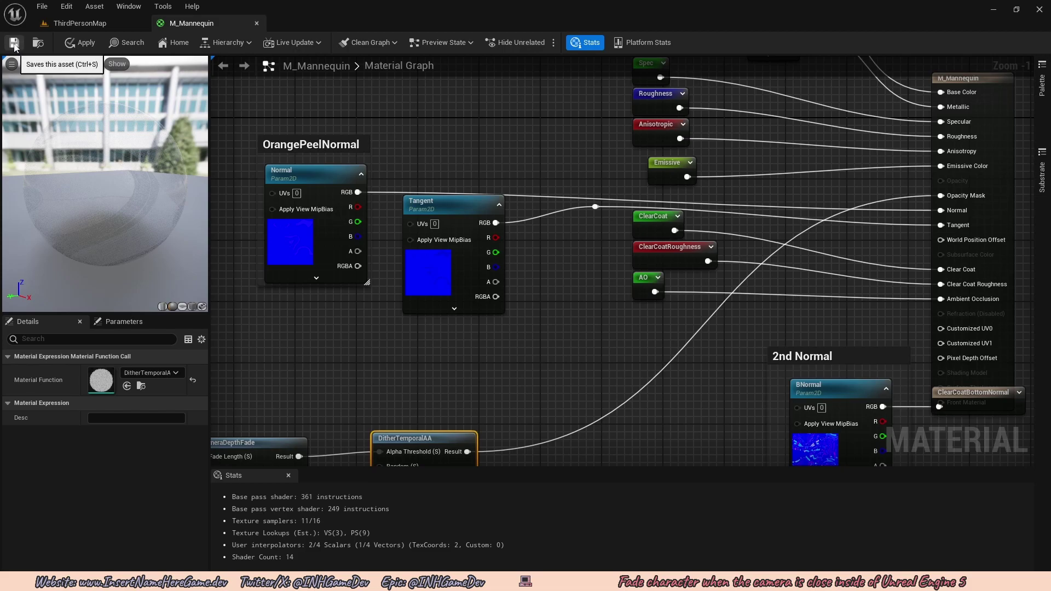
click(83, 44)
Step: Play-test ThirdPersonMap to examine the dithered fade on the character, and end the session
click(98, 25)
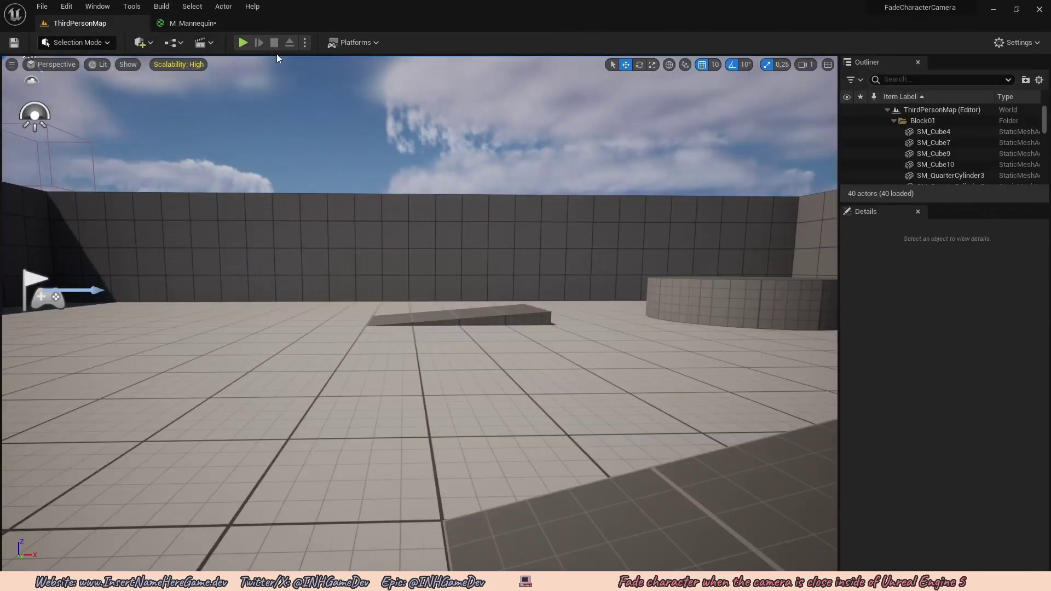
click(244, 42)
key(w)
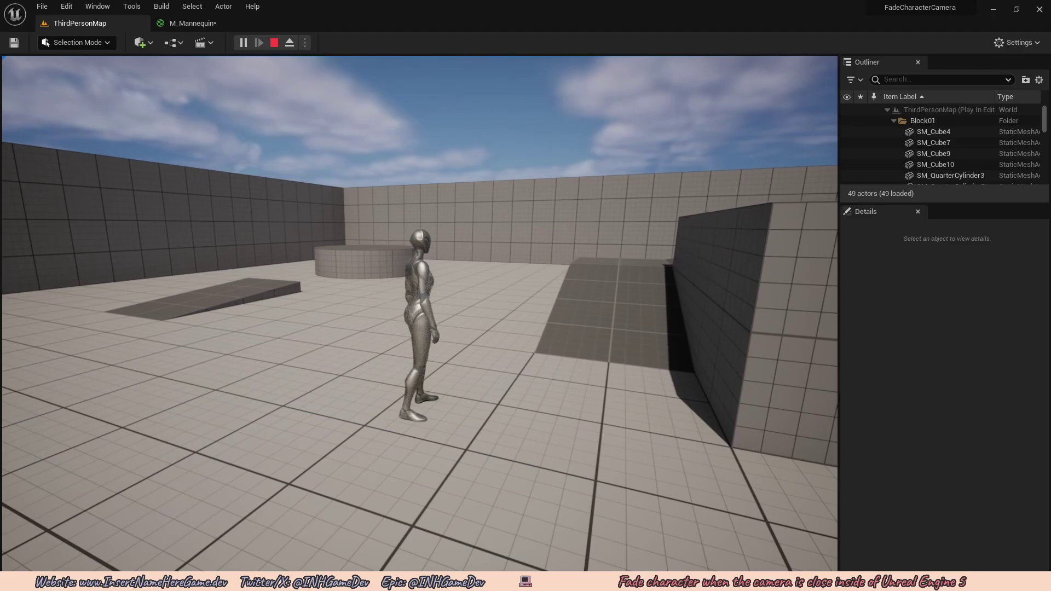
key(Escape)
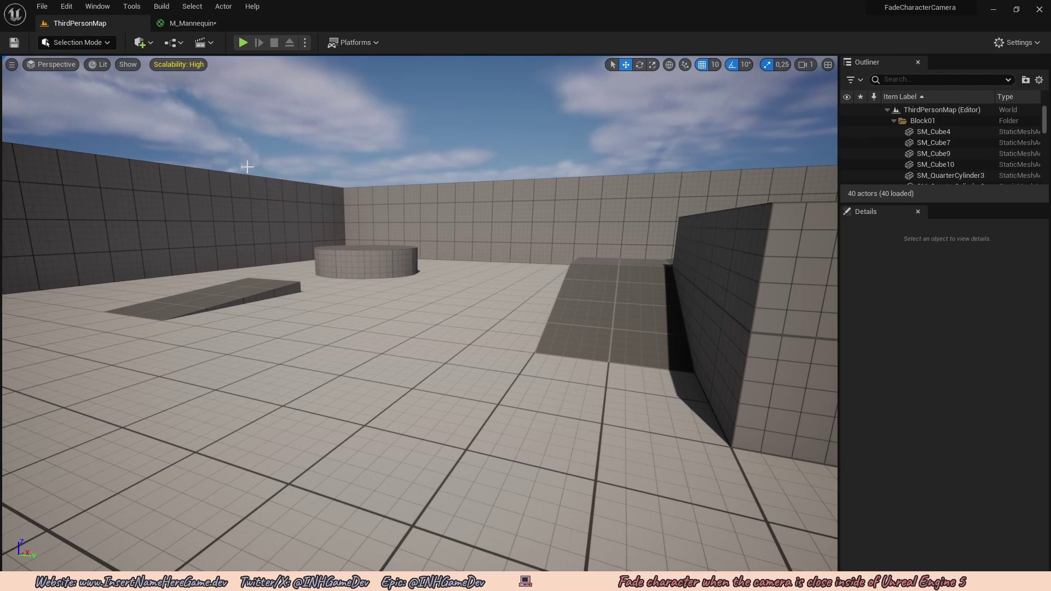
Step: Return to the M_Mannequin graph and examine the default Fade Length of the CameraDepthFade node
click(193, 23)
right_drag(382, 330, 484, 159)
right_drag(364, 230, 599, 185)
scroll(536, 221, up, 1)
click(535, 239)
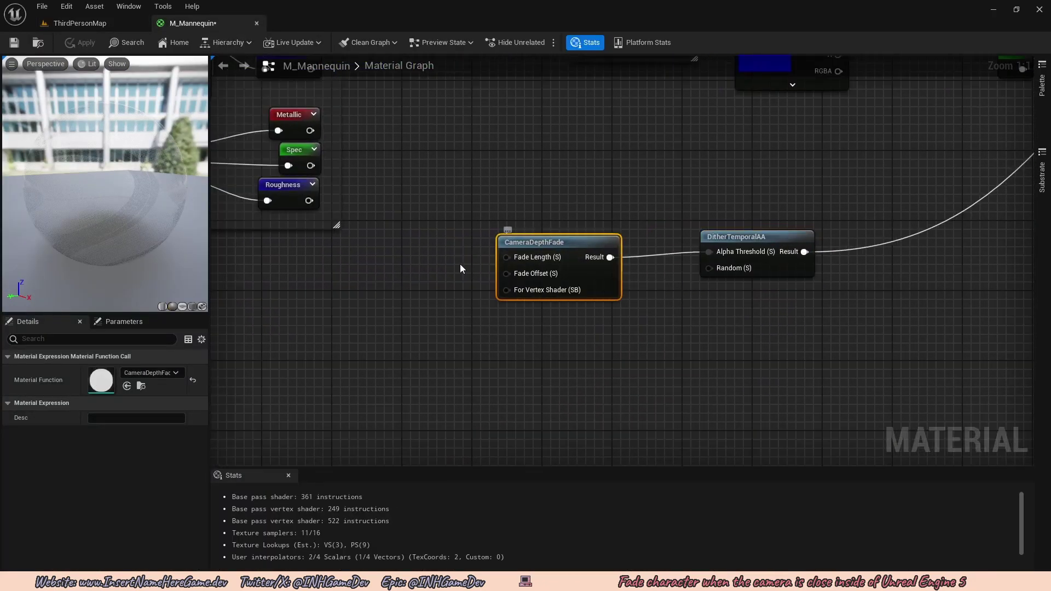
right_drag(458, 264, 483, 250)
mouse_move(545, 247)
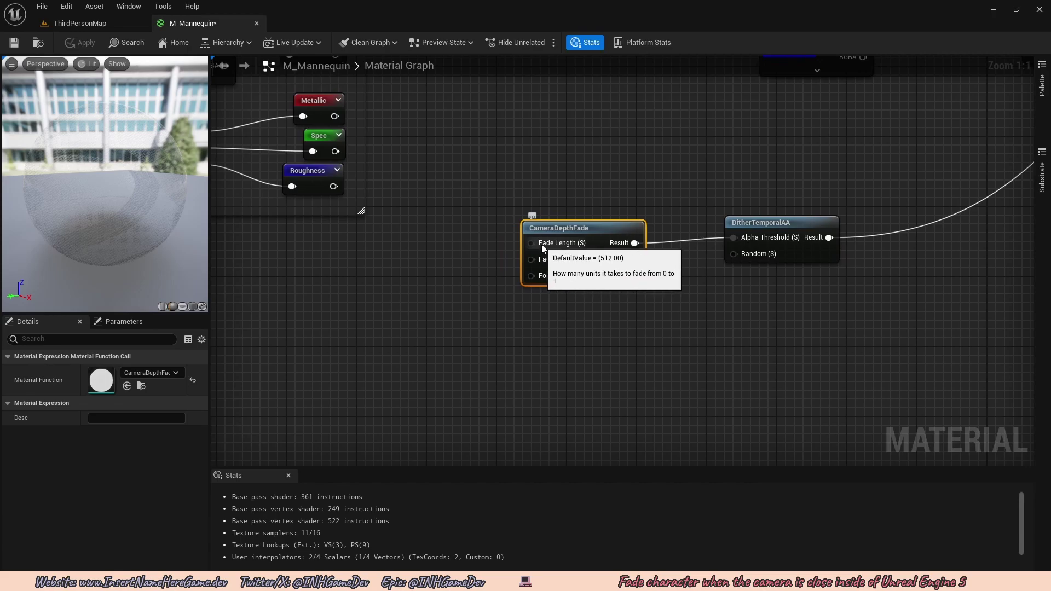
click(461, 239)
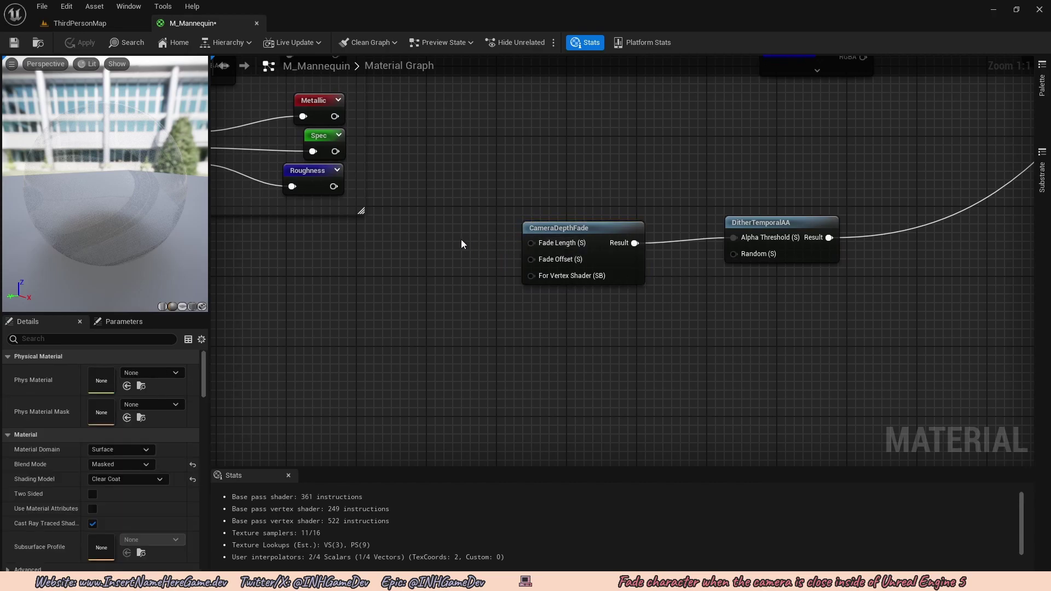
right_drag(461, 238, 482, 234)
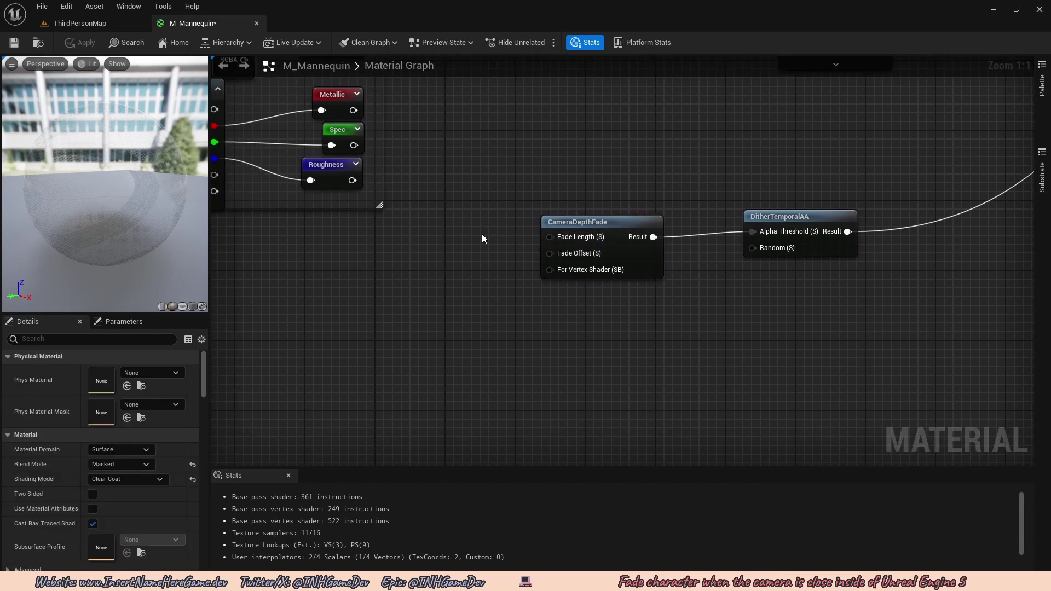
Step: Add a constant node beside the CameraDepthFade node and set its value to 200
click(414, 225)
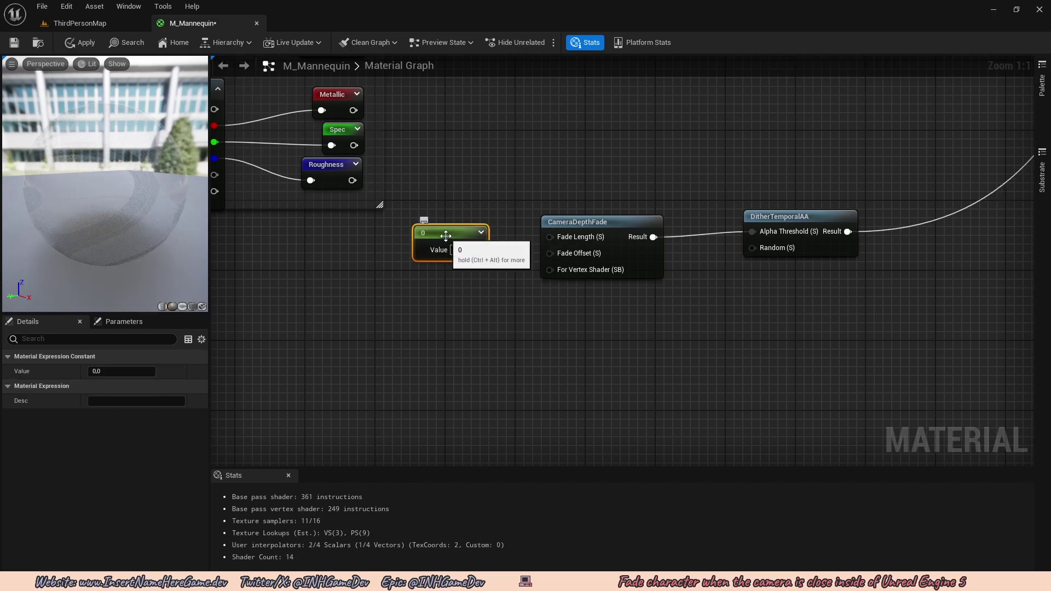
click(121, 371)
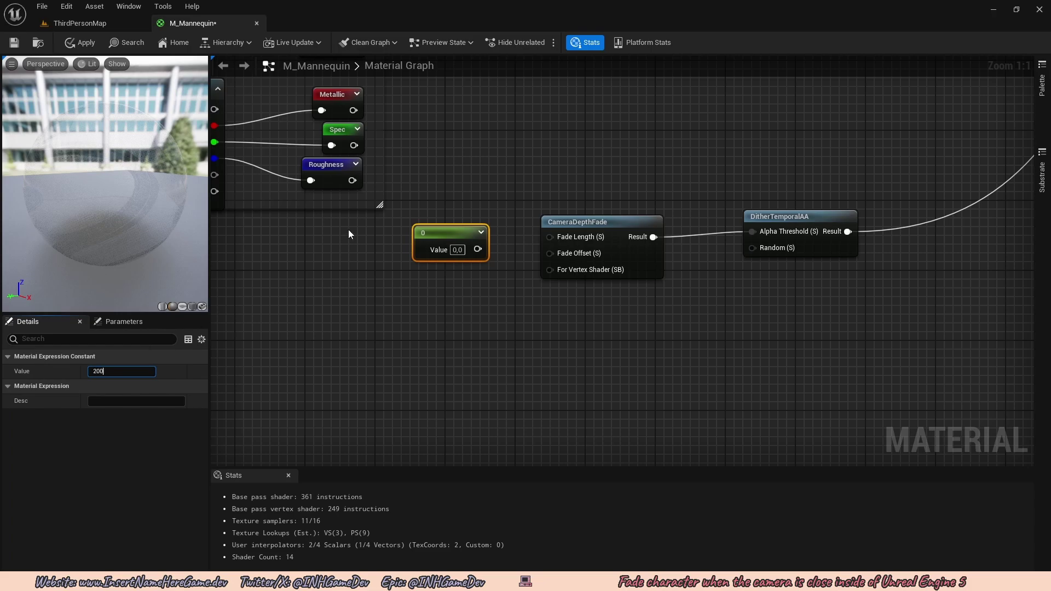
text(200)
key(Return)
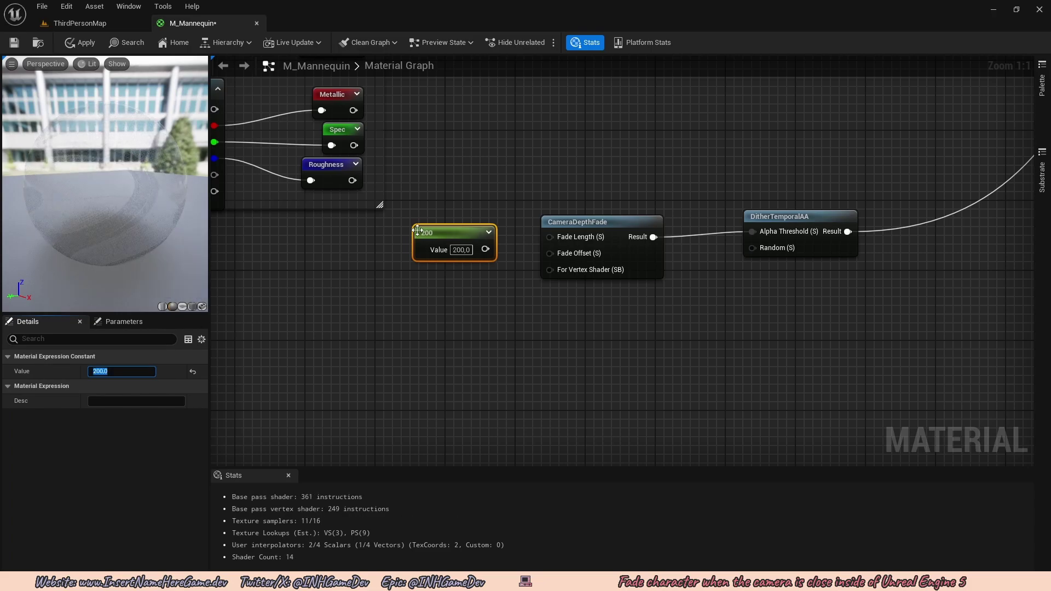
Step: Convert the 200 constant to a scalar parameter named CameraFadeLength
right_click(440, 232)
click(482, 253)
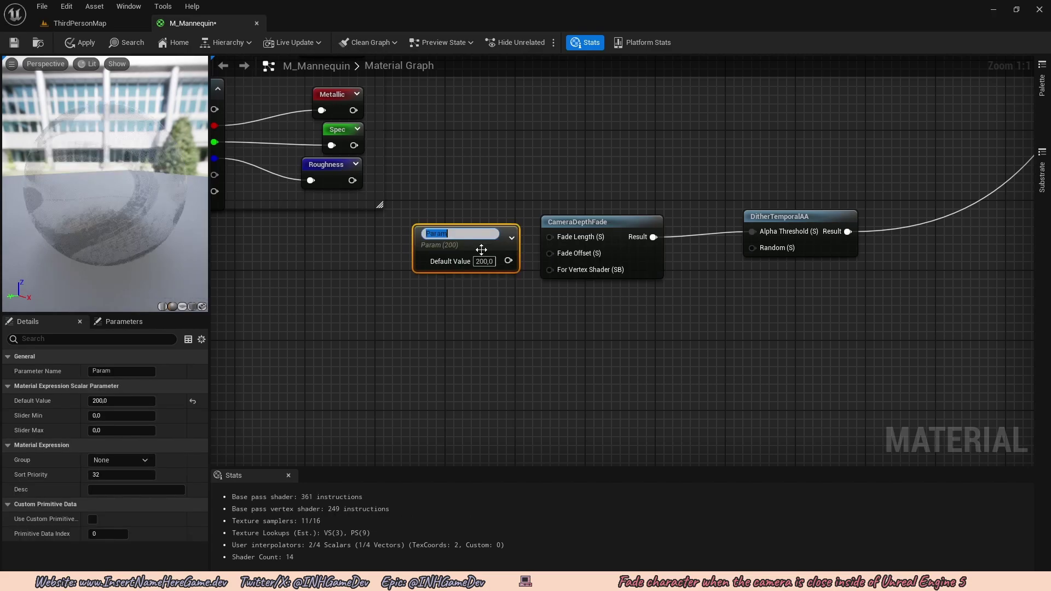
key(BackSpace)
text(Camera)
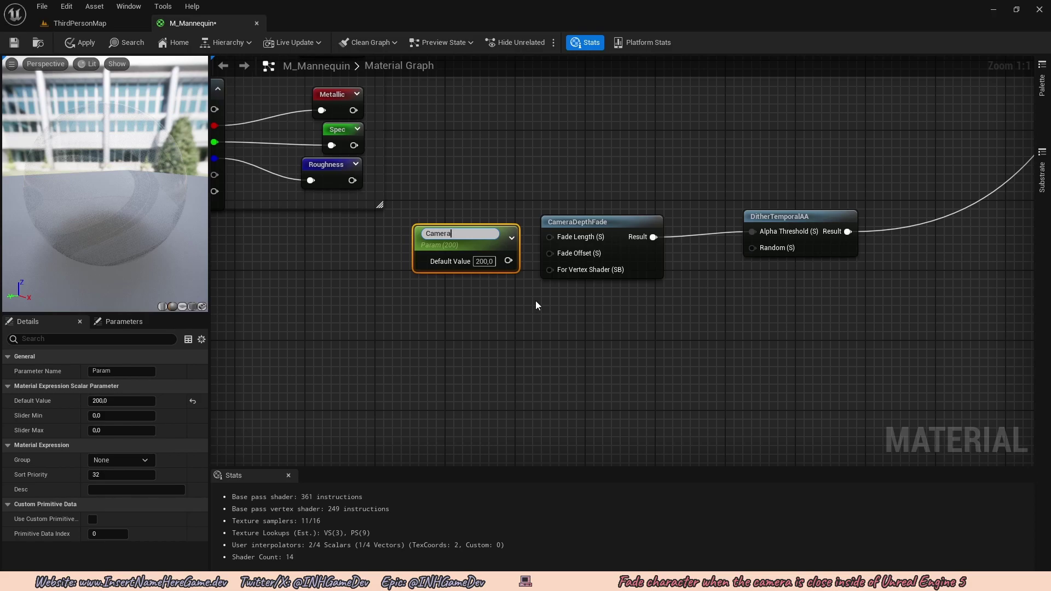
text(FadeLent)
text(gh)
key(Return)
Step: Connect the CameraFadeLength parameter to CameraDepthFade's Fade Length input and place it beside that node
drag(508, 257, 564, 239)
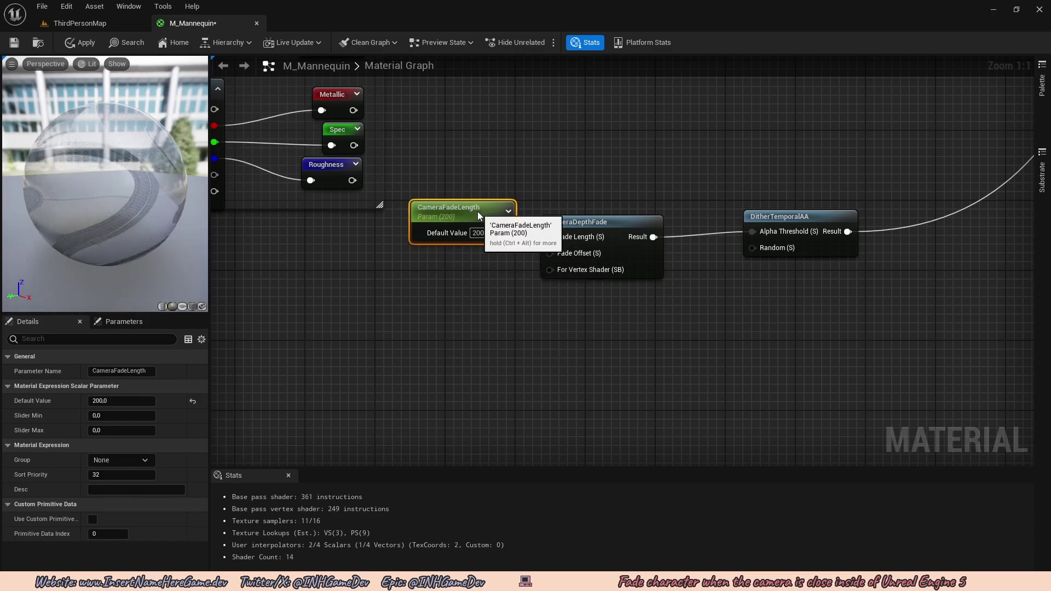
right_drag(456, 318, 454, 296)
right_drag(513, 245, 496, 268)
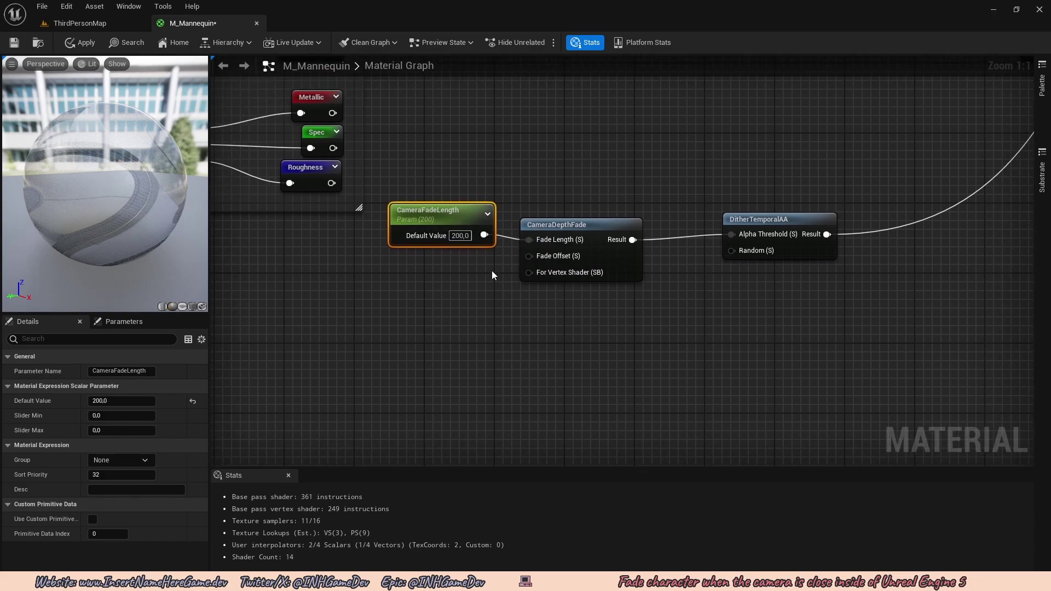
Step: Add a constant of 0 converted to a parameter named CameraFadeOffset, connect it to CameraDepthFade's Fade Offset input, and place it under CameraFadeLength
drag(531, 257, 533, 262)
right_click(531, 262)
right_drag(477, 272, 493, 254)
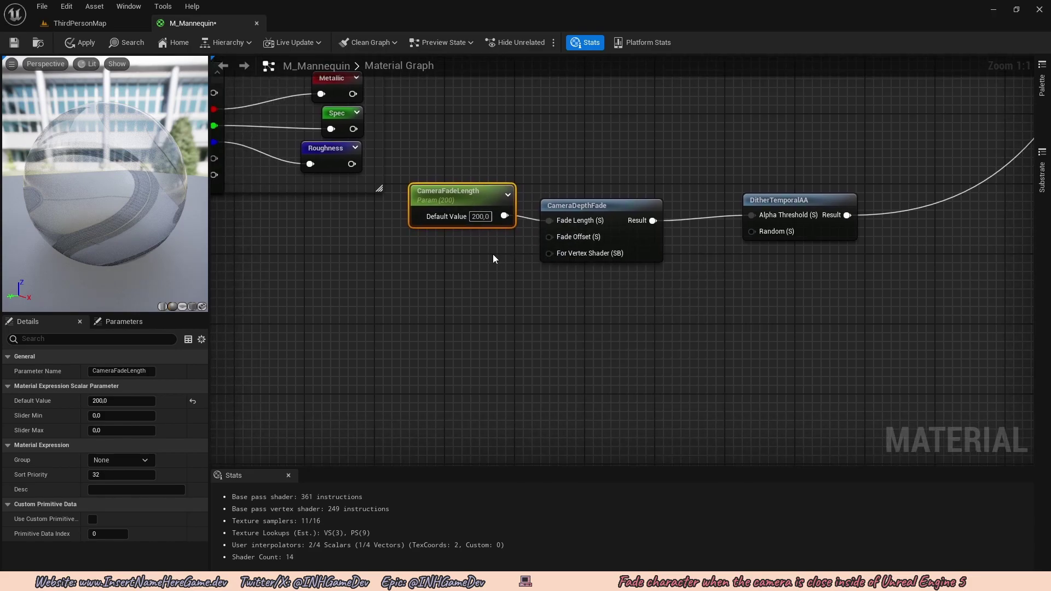
click(458, 252)
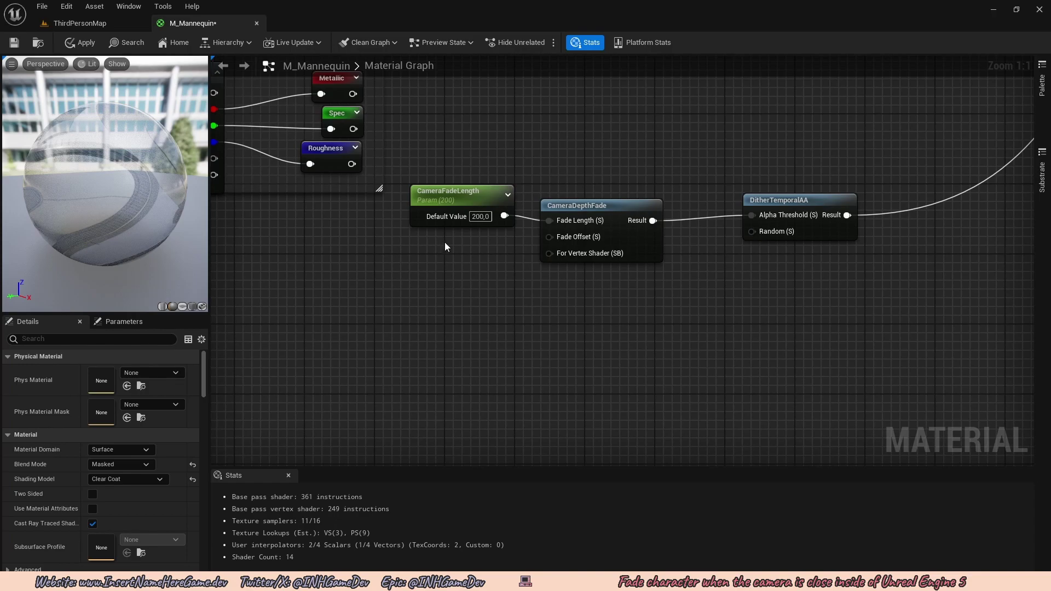
click(444, 243)
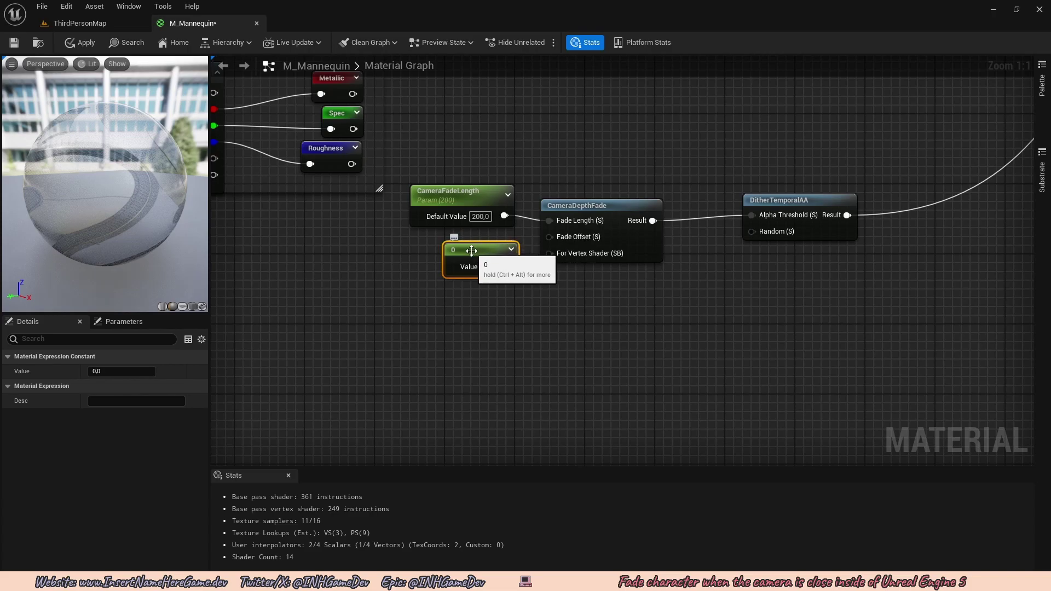
right_click(472, 251)
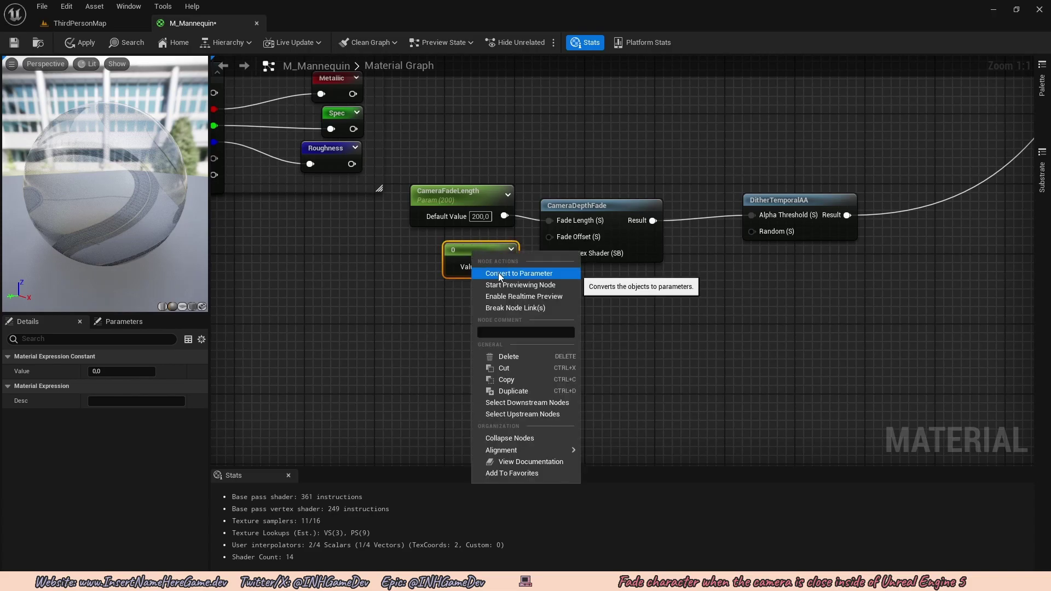
click(499, 274)
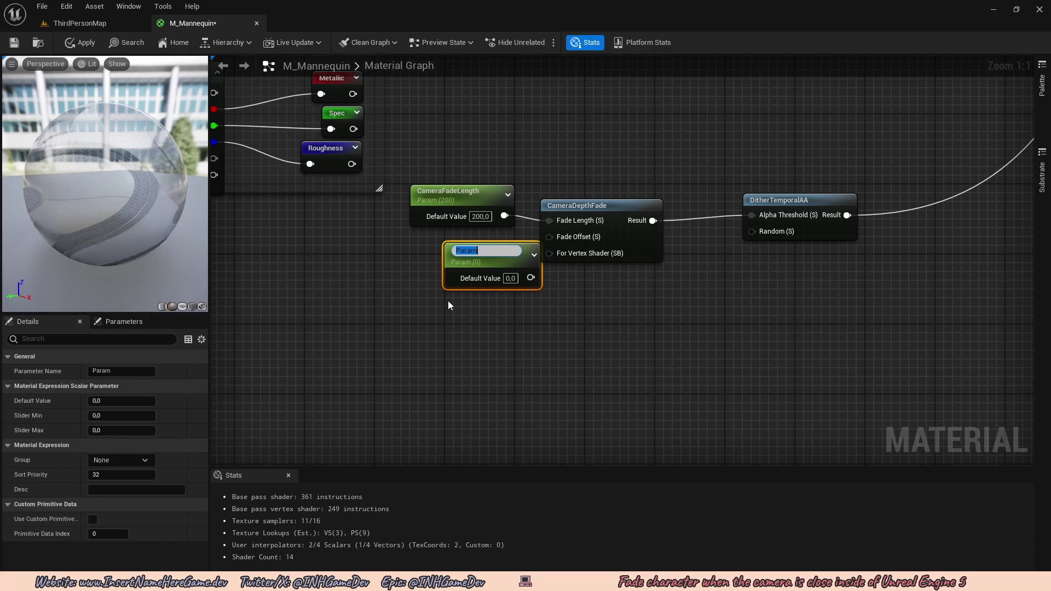
text(CameraFadeOffset)
key(Return)
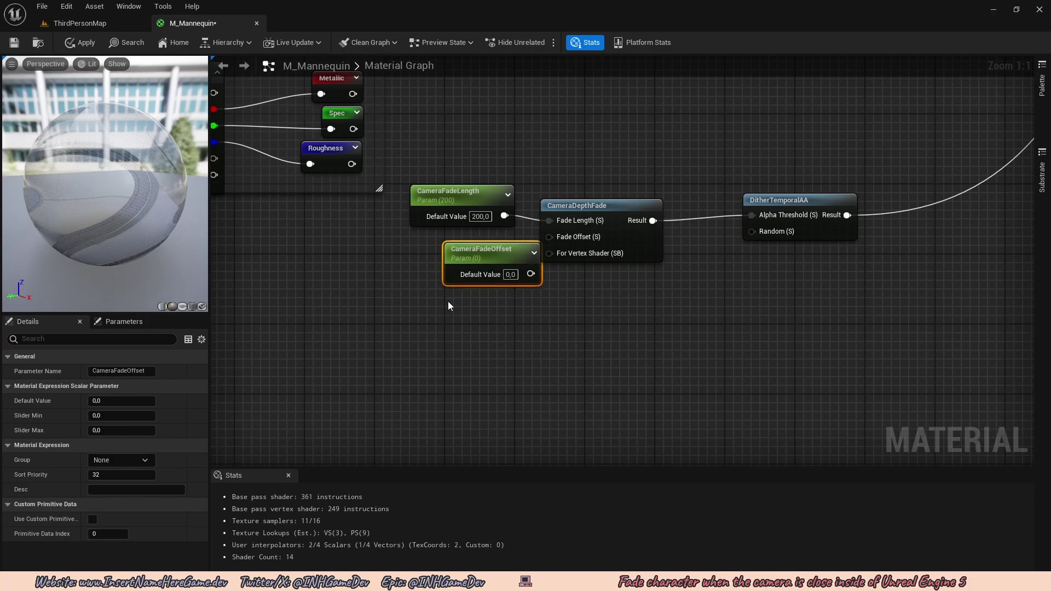
drag(513, 262, 574, 237)
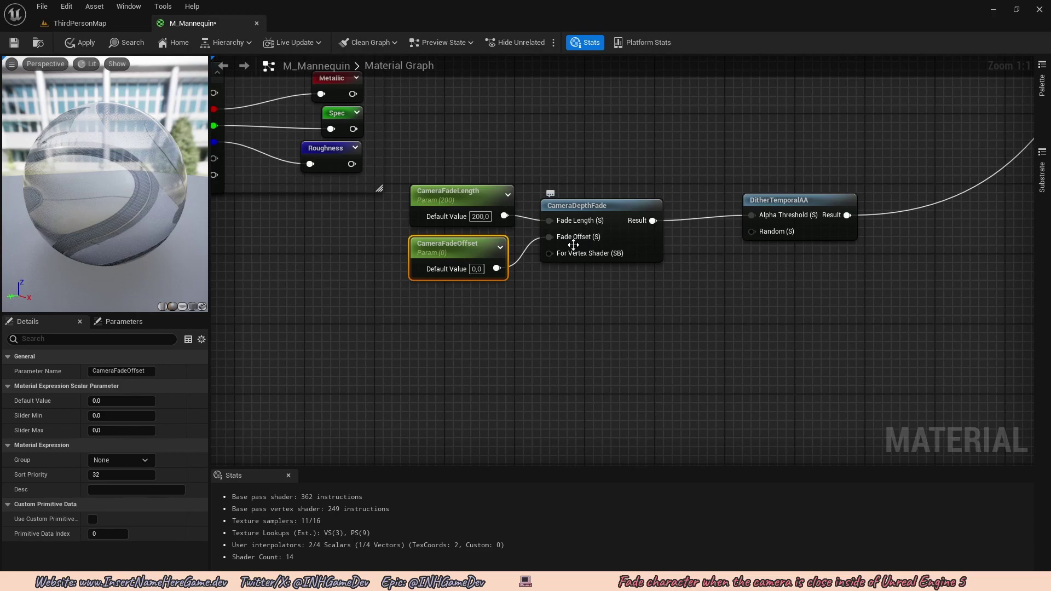
right_drag(551, 263, 557, 243)
Step: Review the CameraFadeLength and CameraFadeOffset parameter settings and apply the changes to the M_Mannequin material
click(474, 178)
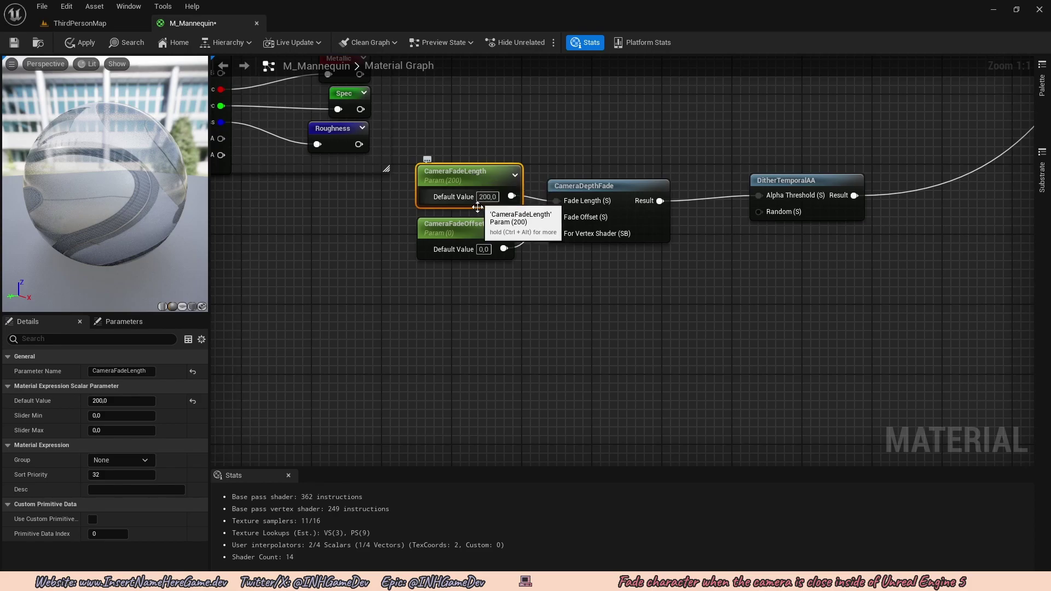
click(469, 243)
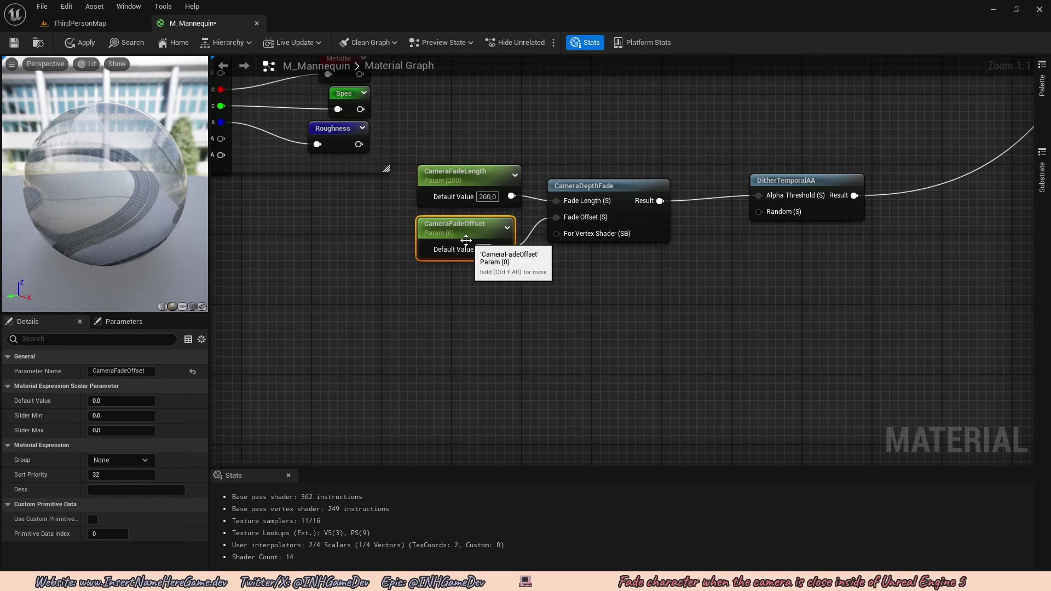
click(470, 169)
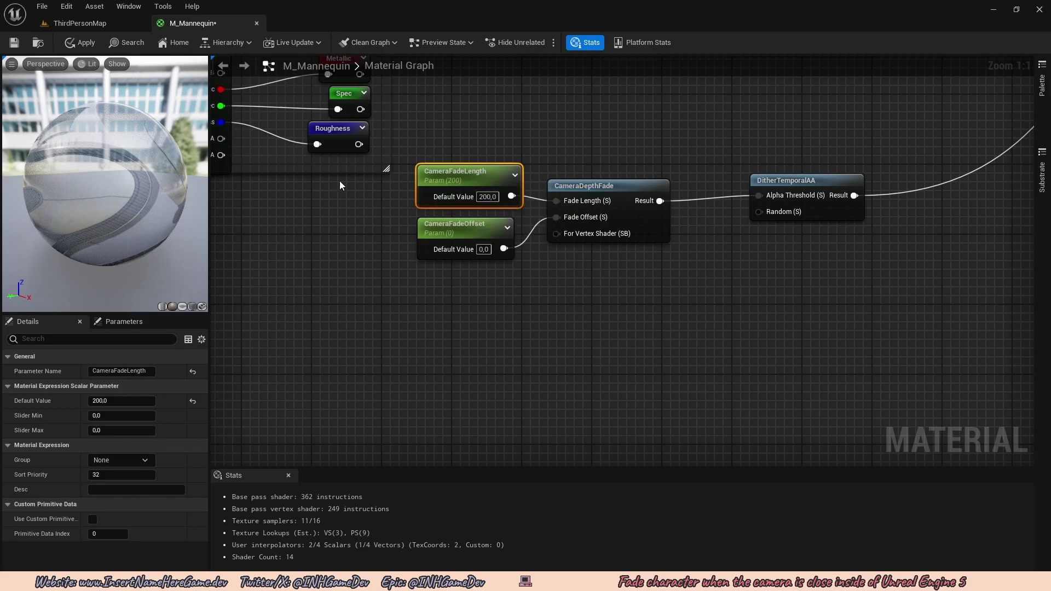
right_drag(533, 294, 498, 317)
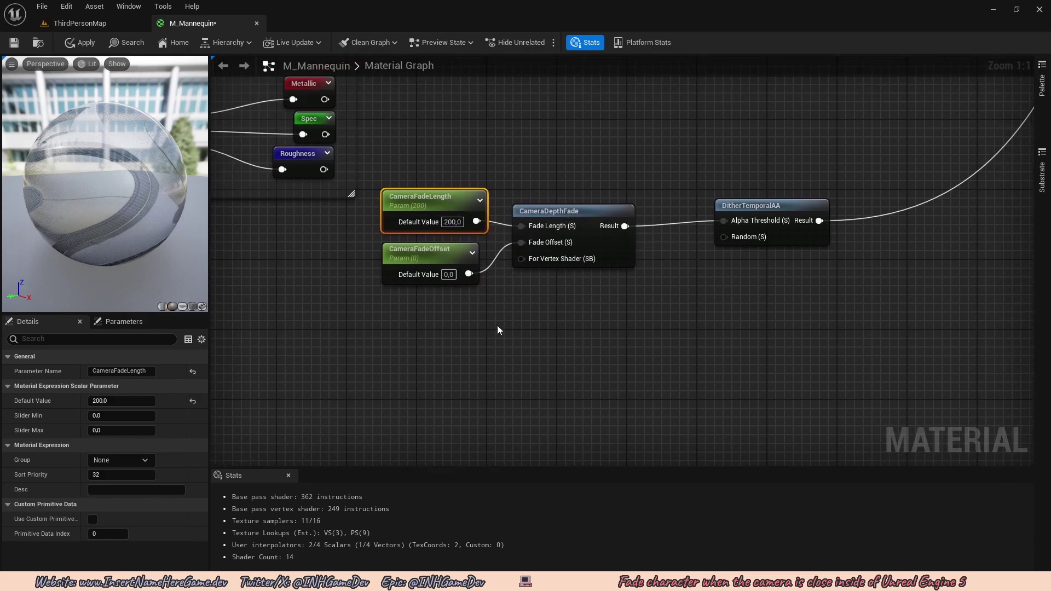
click(497, 317)
mouse_move(536, 288)
right_down()
mouse_move(500, 300)
mouse_move(530, 300)
right_up()
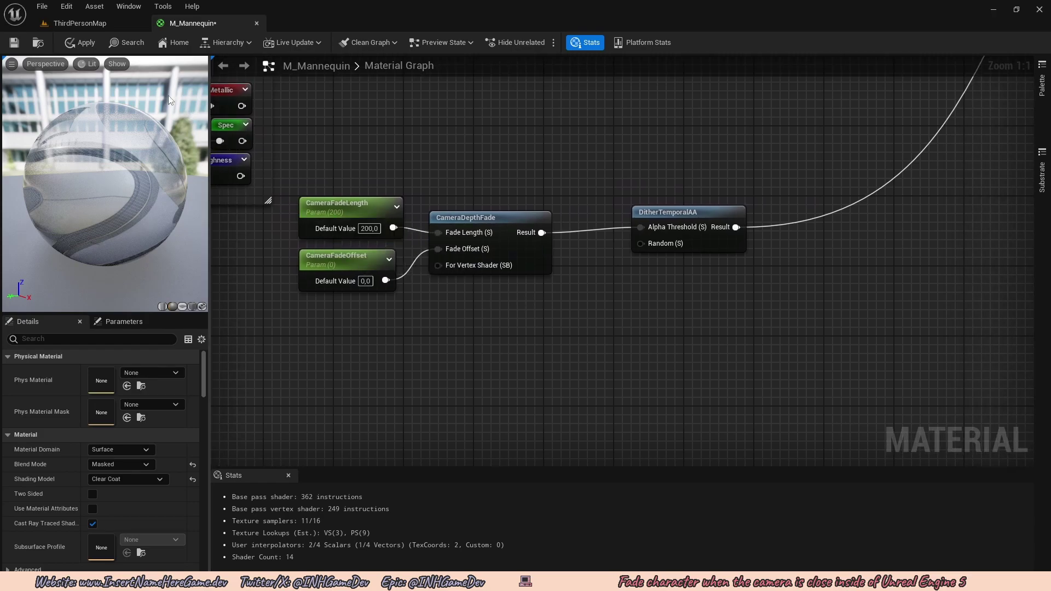
click(82, 42)
Step: Play ThirdPersonMap and run the character up to the wall to check how it fades near the camera
click(88, 26)
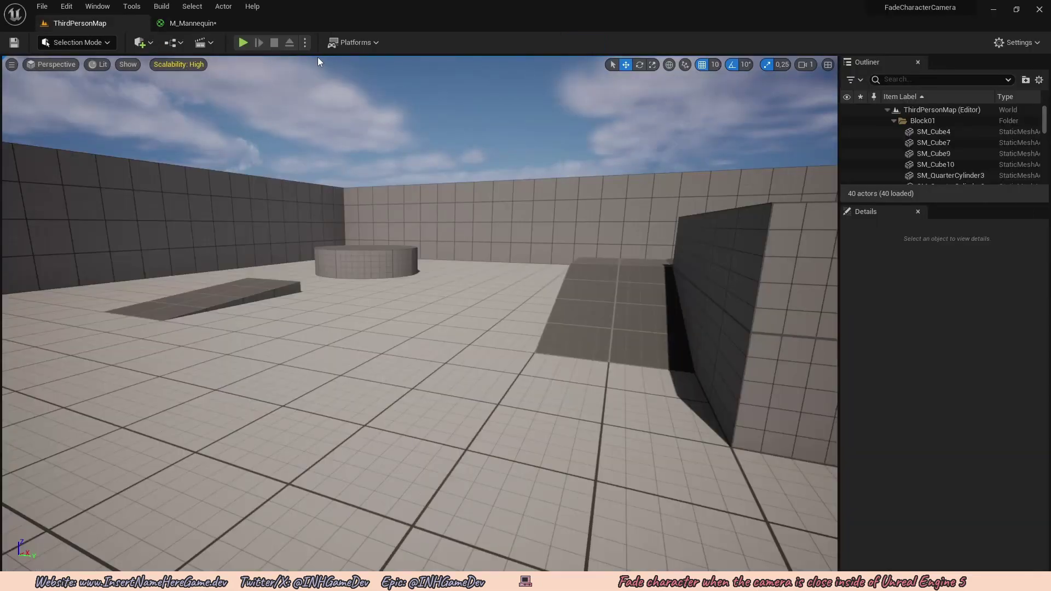
click(243, 42)
key(w)
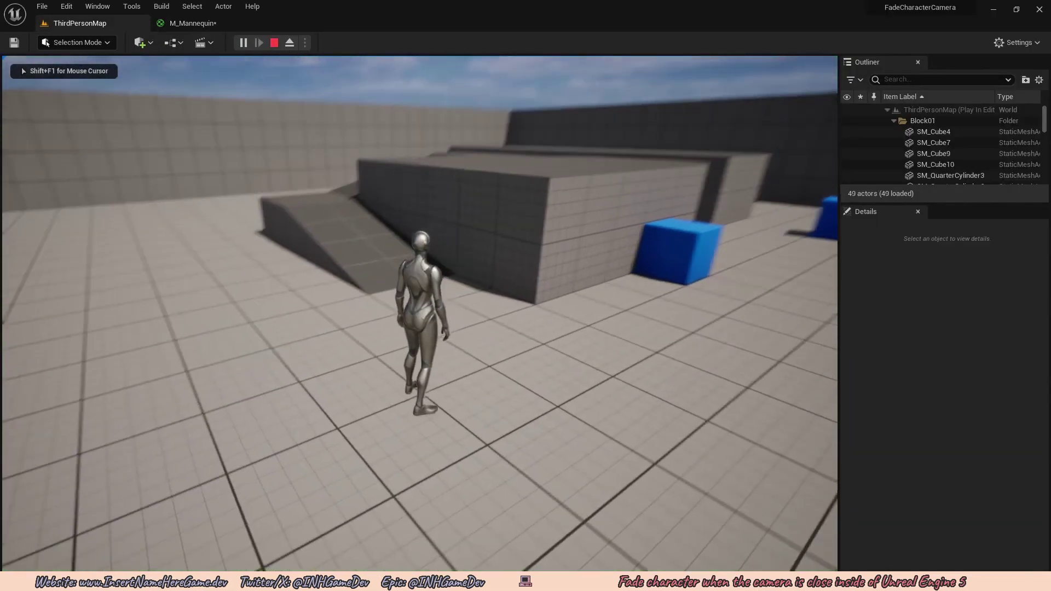
key(w)
key(w)
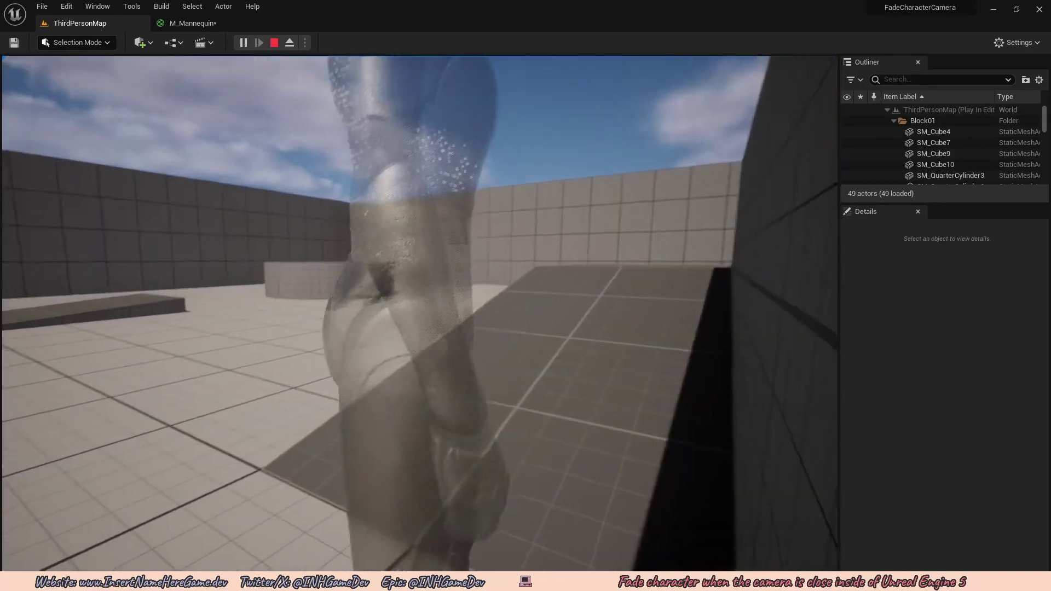
key(w)
key(w)
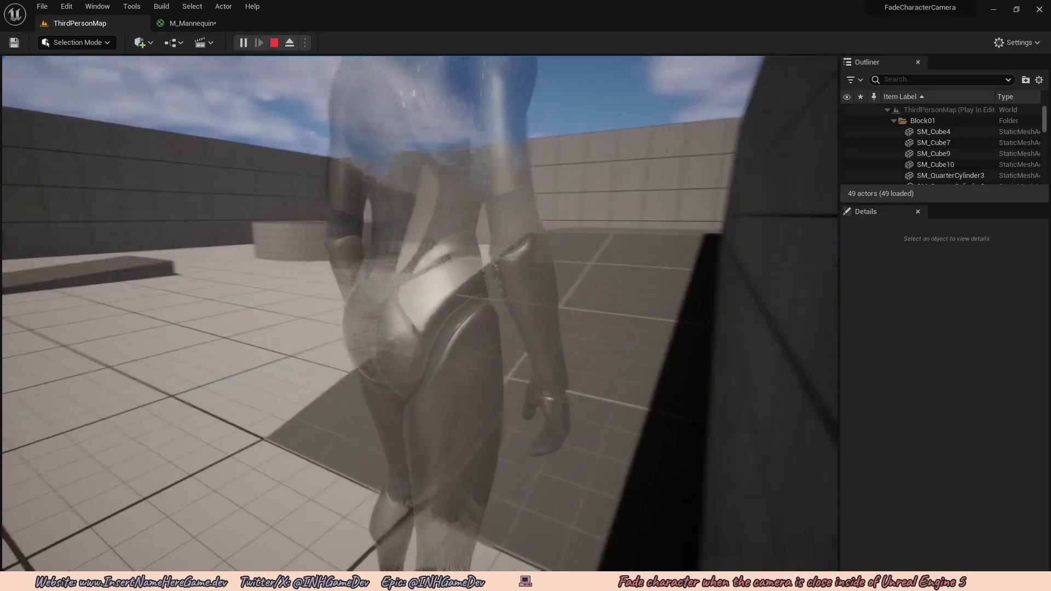
key(s)
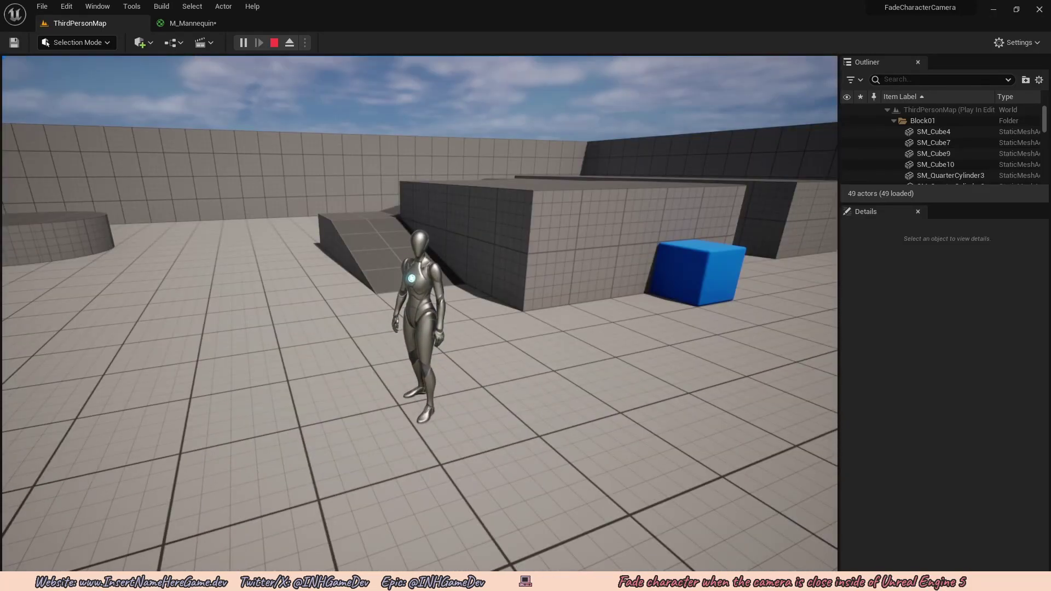
Step: Run the character around the open floor to check whether it casts a shadow, and end the play session
key(a)
key(d)
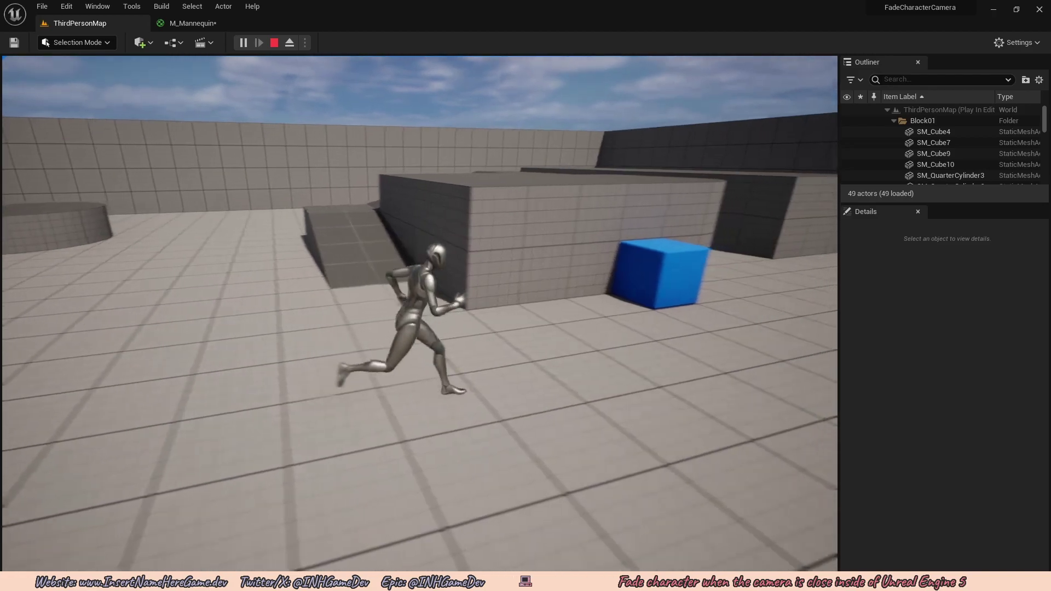
key(w)
key(a)
key(s)
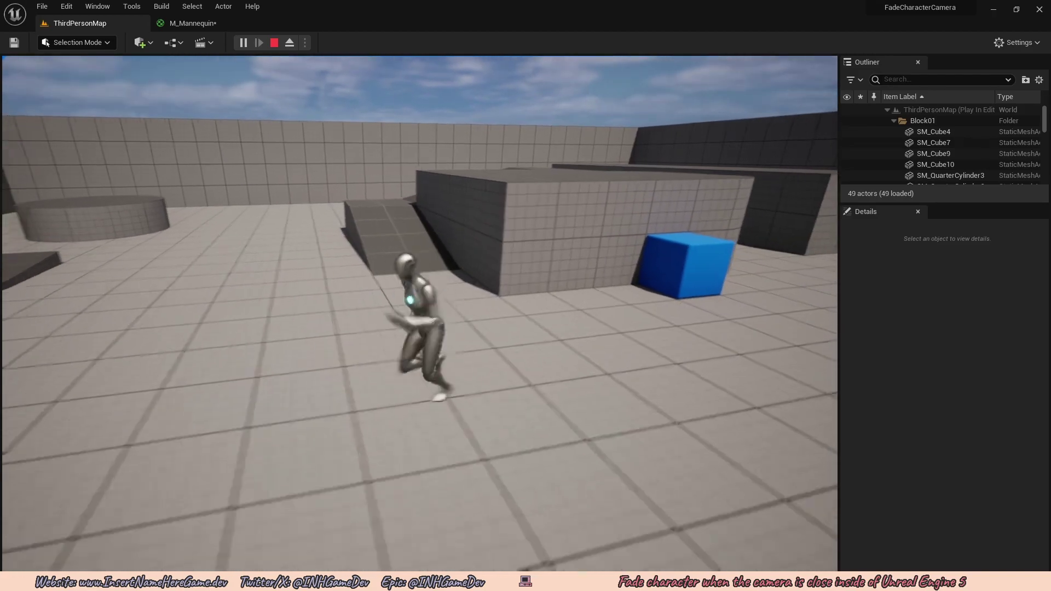
key(w)
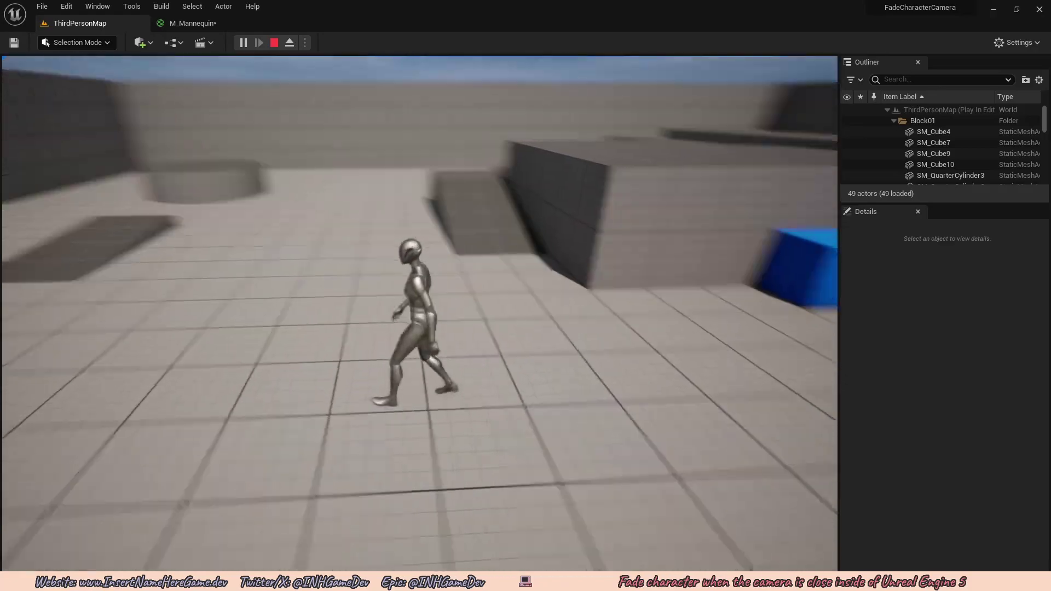
key(w)
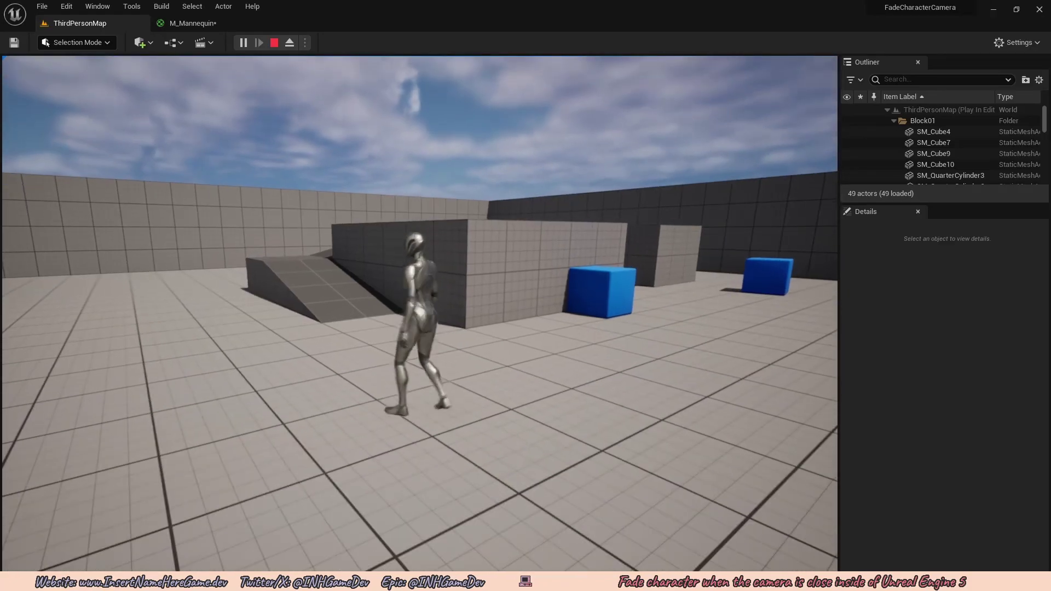
key(w)
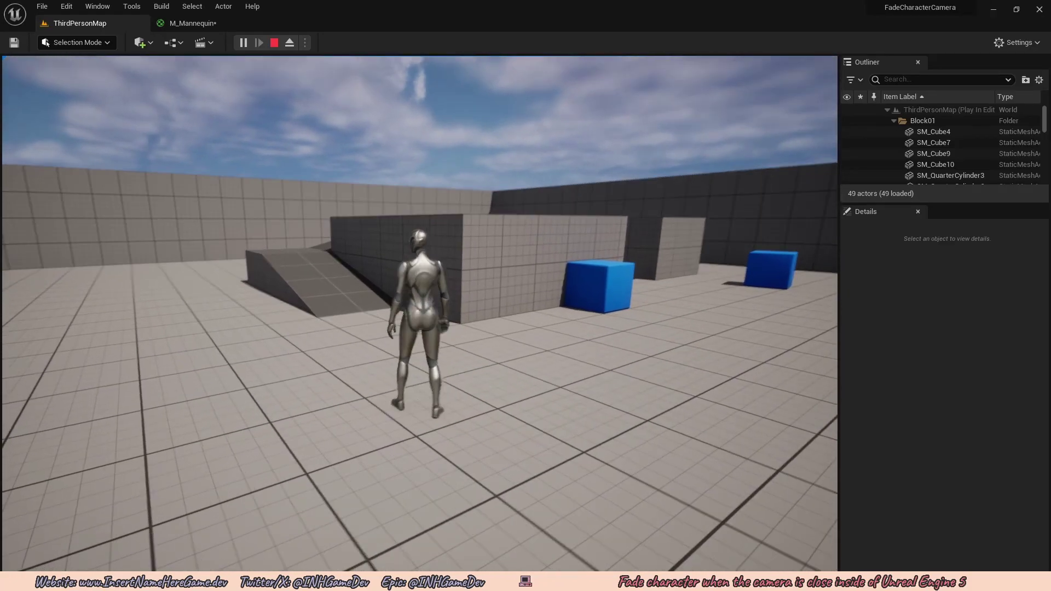
key(w)
key(Escape)
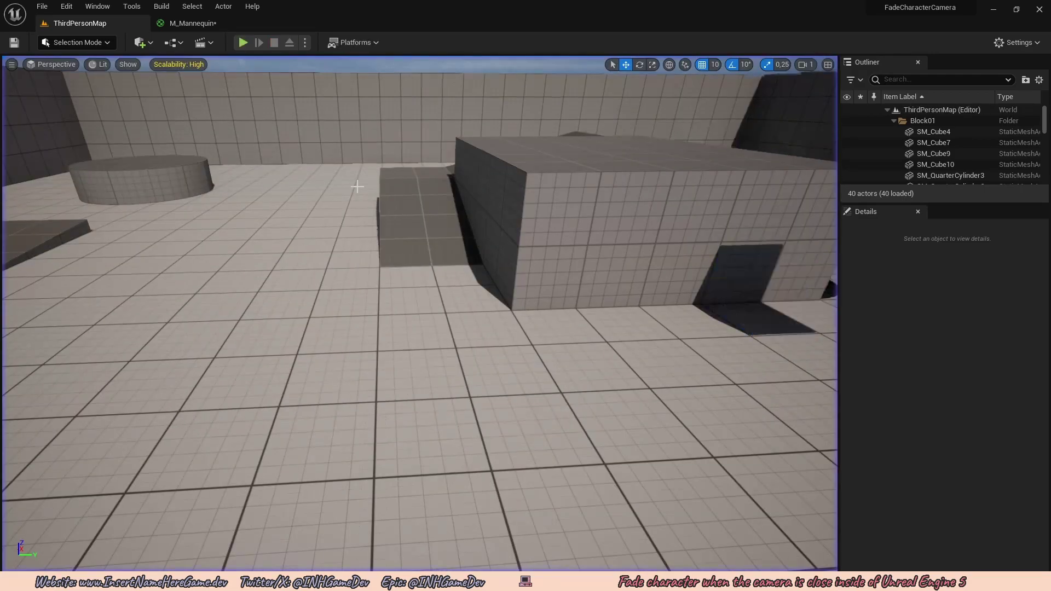
Step: Add a ShadowPassSwitch node to M_Mannequin with DitherTemporalAA's result feeding its Default input, and place it beside DitherTemporalAA
click(202, 24)
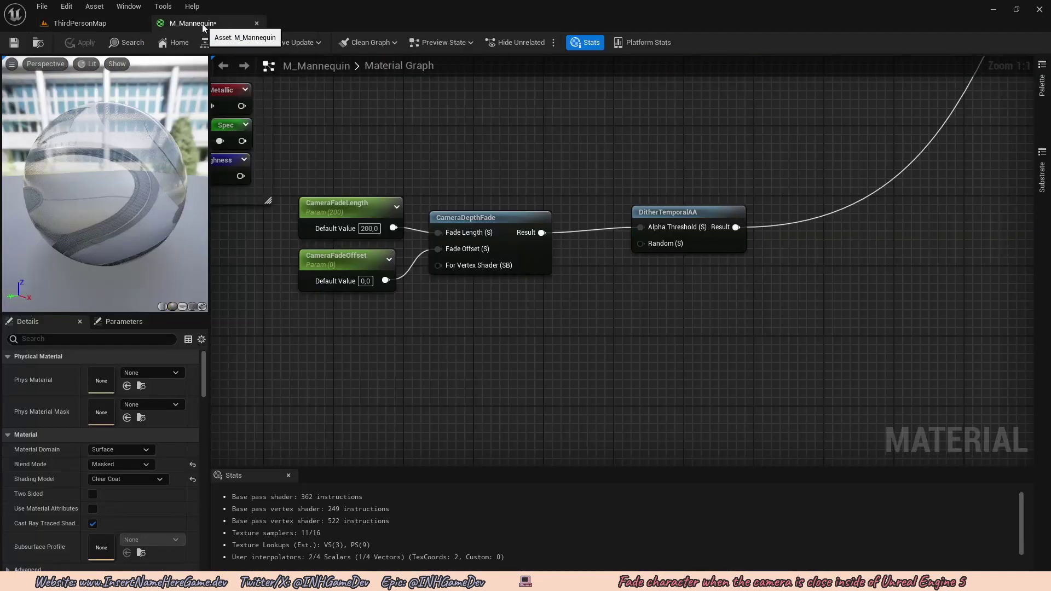
right_drag(603, 299, 480, 300)
right_drag(651, 273, 557, 299)
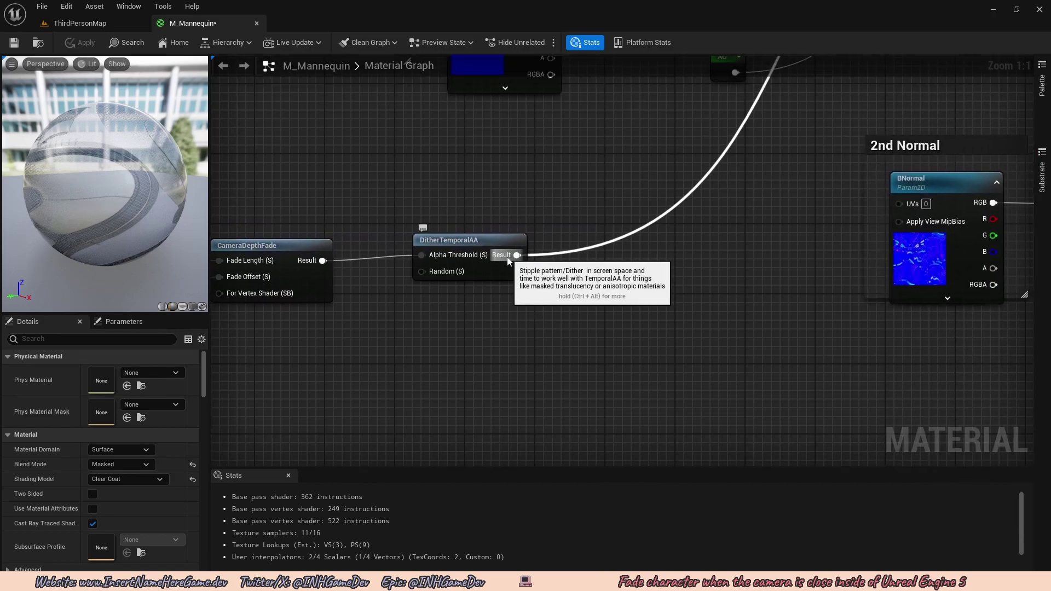
drag(516, 255, 622, 268)
text(Shadow)
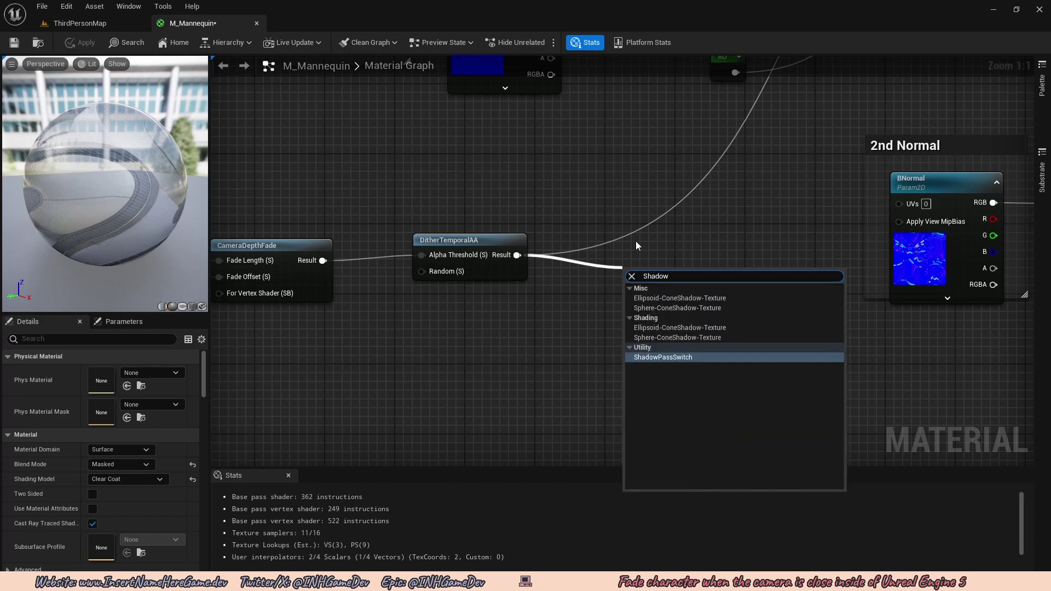
click(664, 358)
right_drag(689, 249, 560, 300)
drag(536, 323, 510, 296)
Step: Connect the Shadow Pass Switch output to the material's Opacity Mask, replacing the direct DitherTemporalAA connection
right_drag(394, 300, 455, 286)
right_drag(390, 287, 350, 354)
scroll(605, 317, down, 1)
right_drag(605, 317, 479, 333)
scroll(521, 295, up, 1)
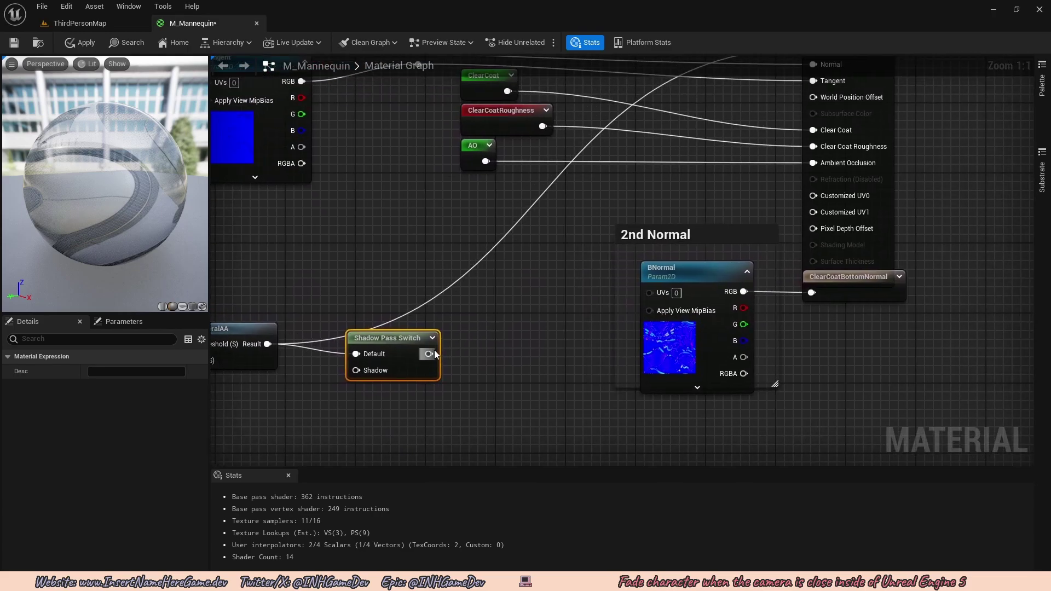
drag(430, 354, 836, 181)
right_drag(512, 413, 710, 159)
right_drag(547, 304, 630, 262)
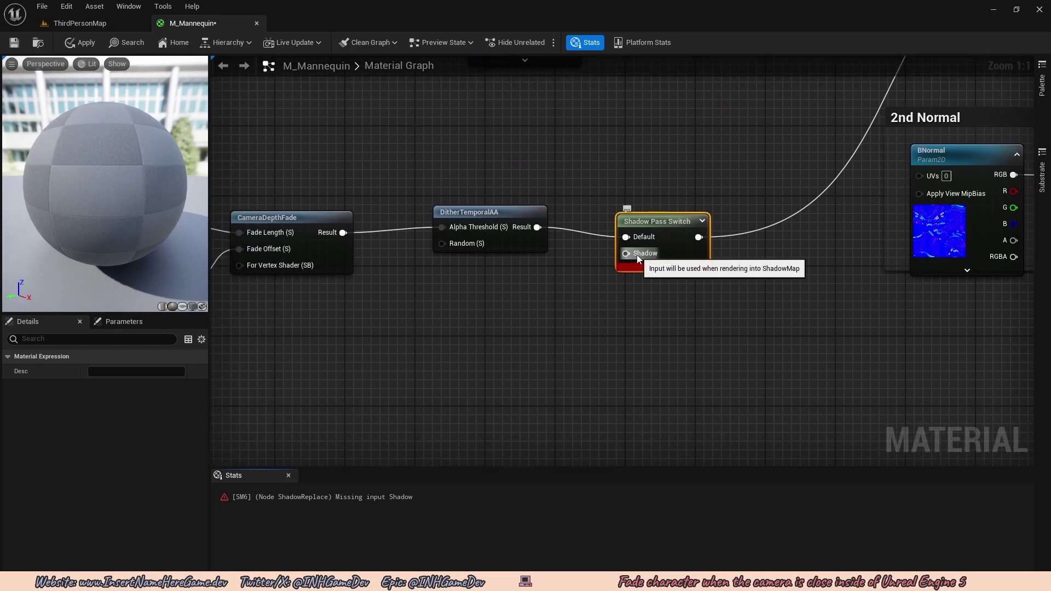
Step: Connect a constant of 1 to the Shadow Pass Switch's Shadow input, place it below DitherTemporalAA, and apply the material changes
mouse_move(628, 254)
mouse_down()
mouse_move(583, 284)
mouse_move(629, 262)
mouse_move(621, 269)
mouse_up()
right_drag(535, 295, 546, 273)
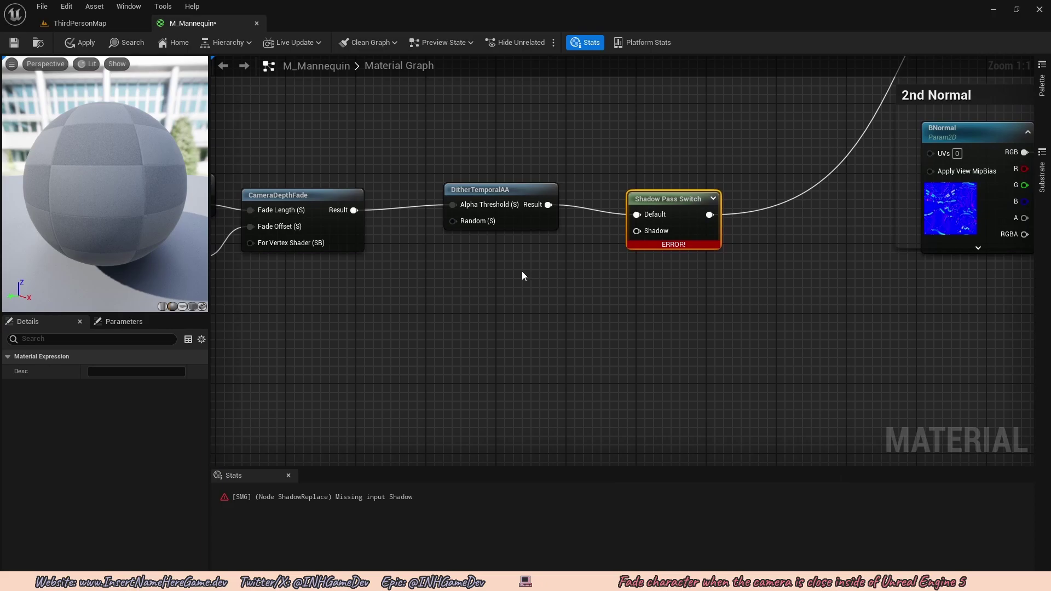
click(522, 272)
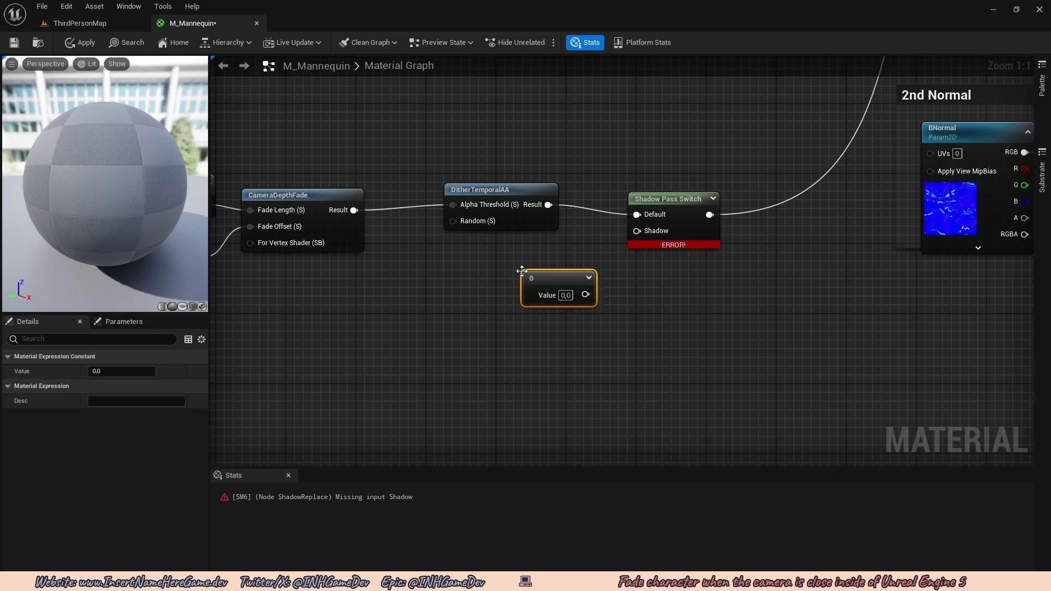
click(568, 296)
text(1)
key(Return)
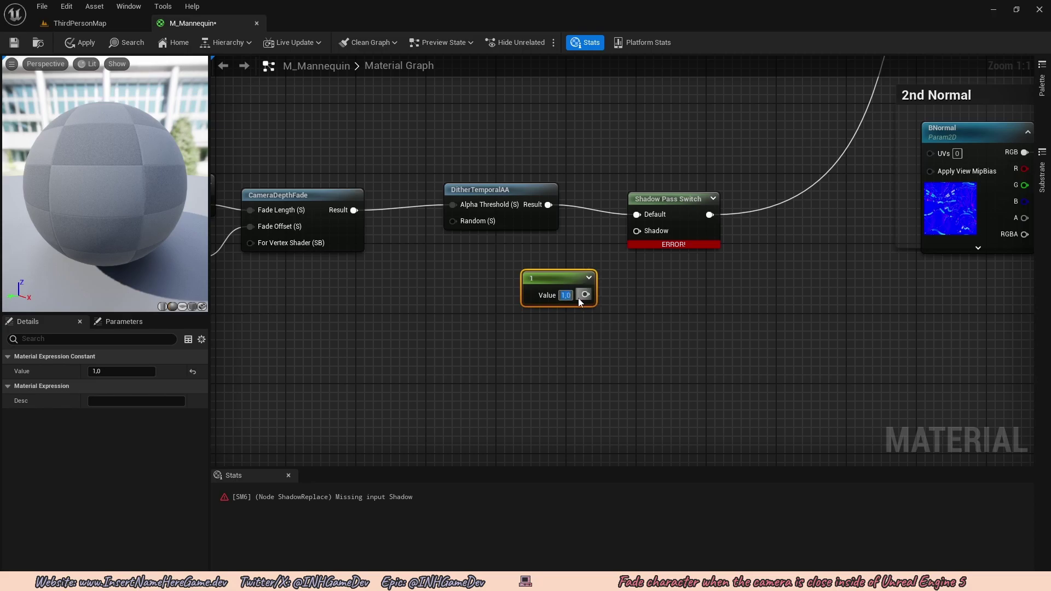
drag(585, 295, 637, 230)
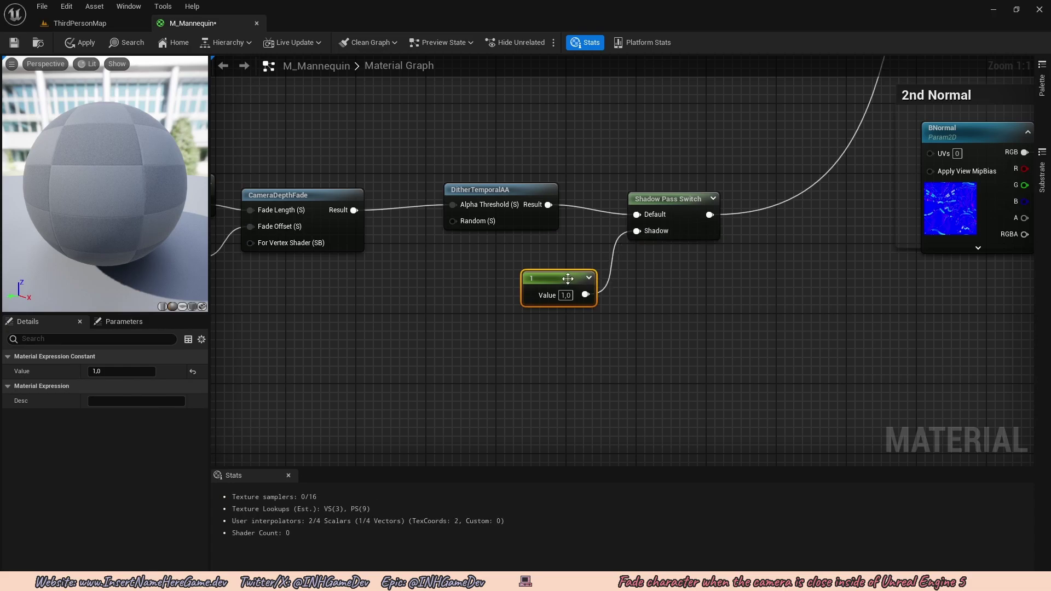
drag(566, 278, 531, 251)
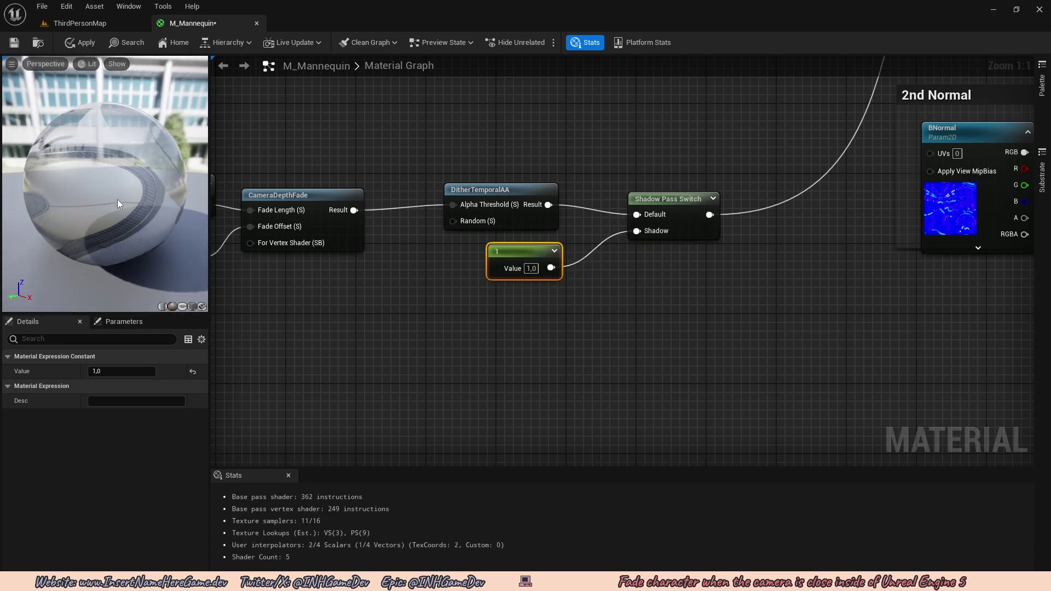
drag(184, 250, 164, 251)
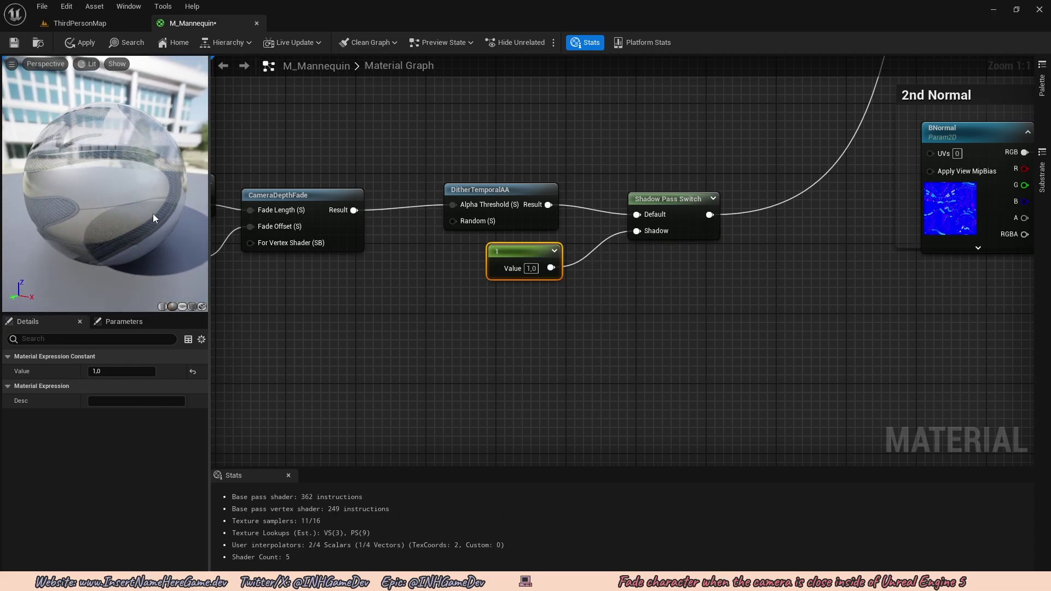
click(74, 43)
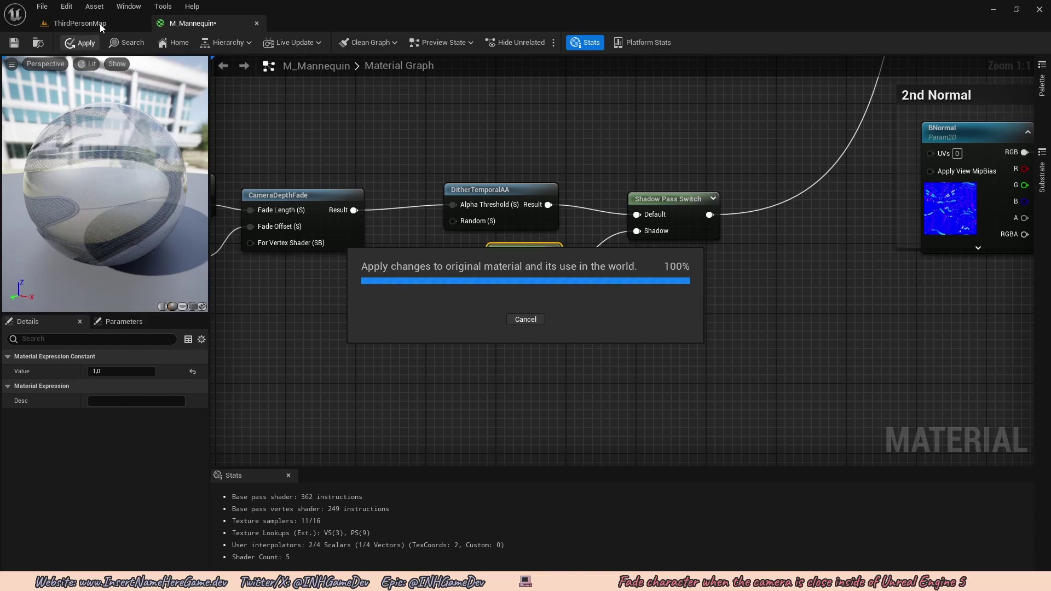
Step: Play ThirdPersonMap to check the character's shadow and its fade near the camera, and end the play session
click(98, 25)
click(243, 43)
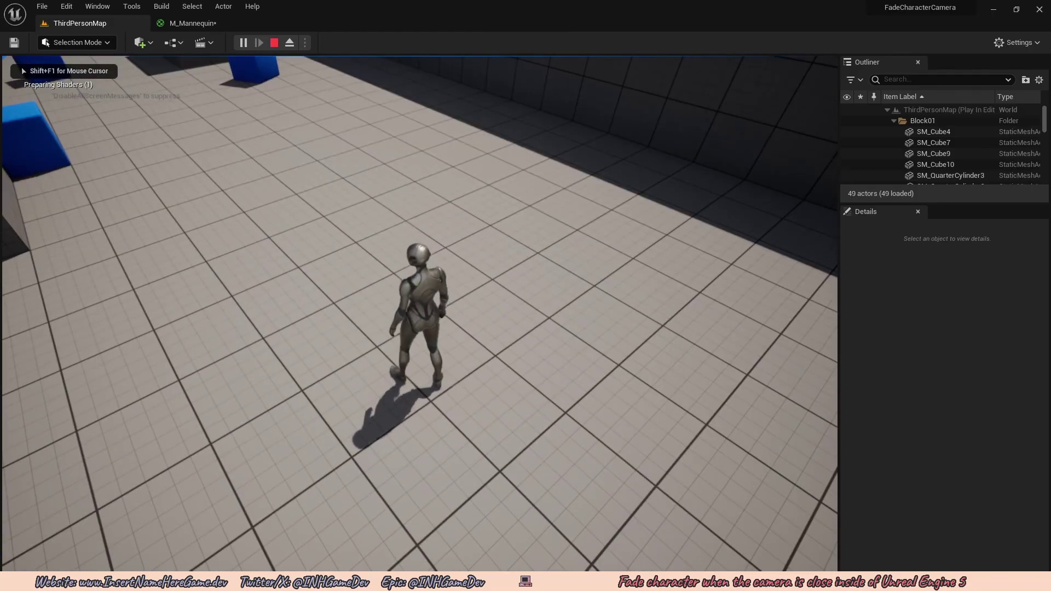
key(w)
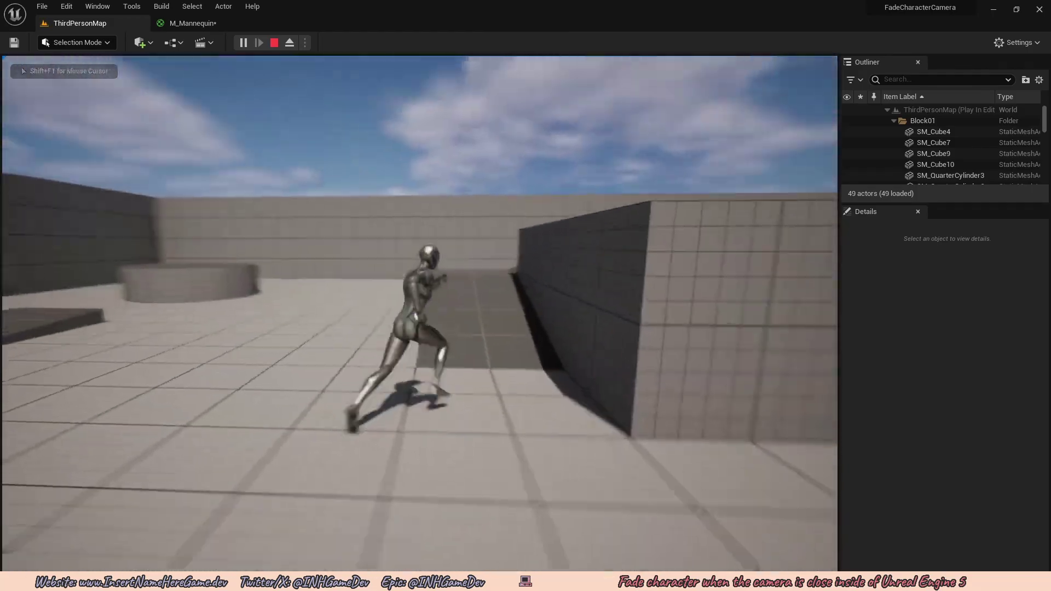
key(s)
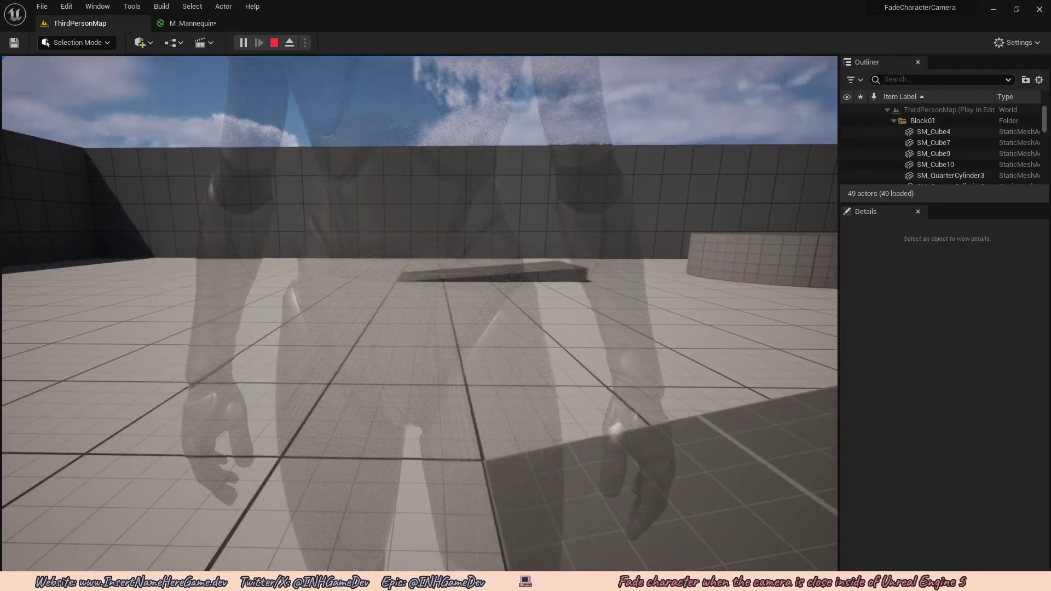
key(Escape)
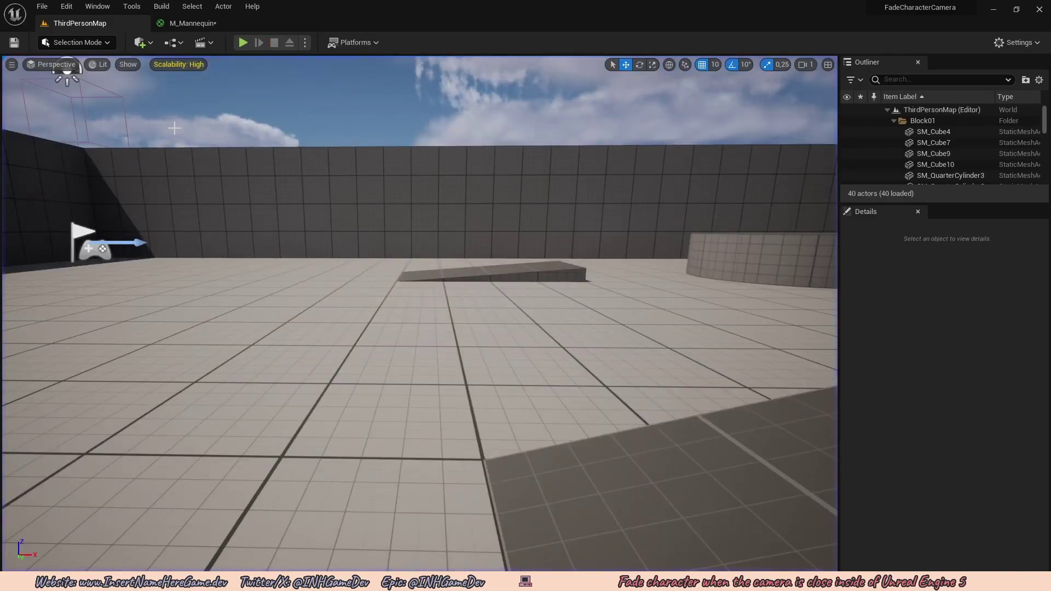
Step: Move CameraDepthFade and its two fade parameters away from DitherTemporalAA in M_Mannequin to make room between them
click(201, 25)
right_drag(382, 252, 598, 227)
drag(572, 256, 594, 249)
right_drag(615, 245, 539, 272)
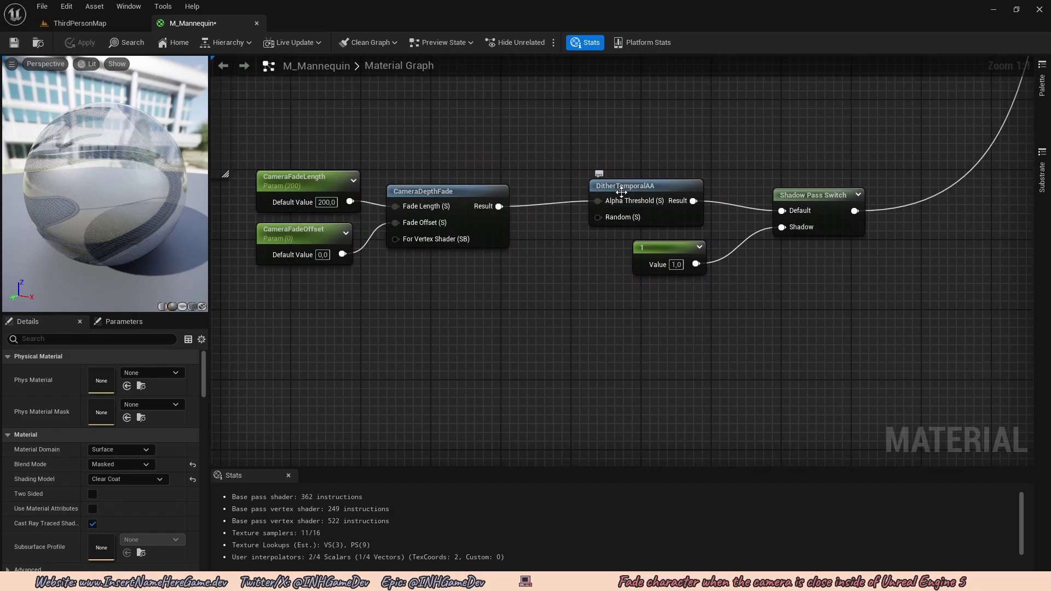
right_drag(553, 211, 643, 363)
drag(586, 385, 388, 277)
drag(398, 336, 258, 342)
right_drag(544, 354, 524, 283)
click(520, 287)
Step: Add a Remap node fed by CameraDepthFade's result and place it beside that node
right_drag(431, 299, 399, 283)
drag(398, 283, 522, 289)
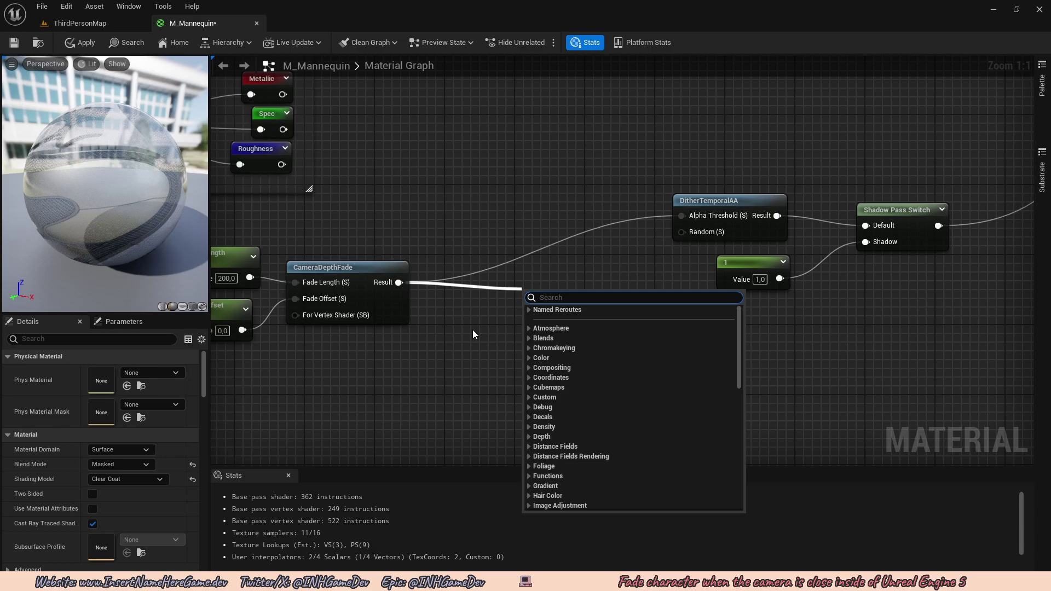
text(Remap)
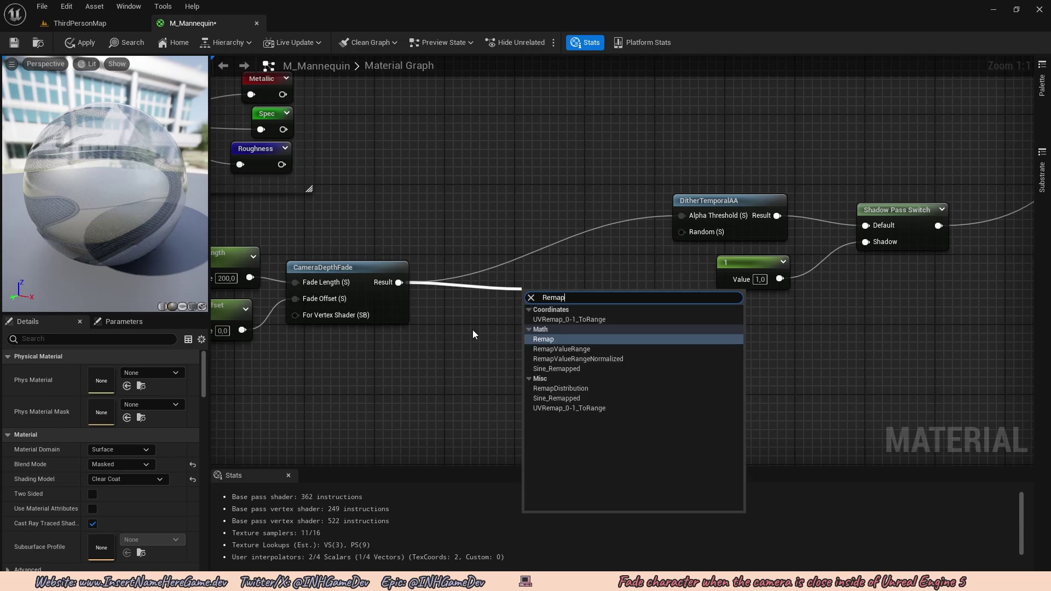
key(Return)
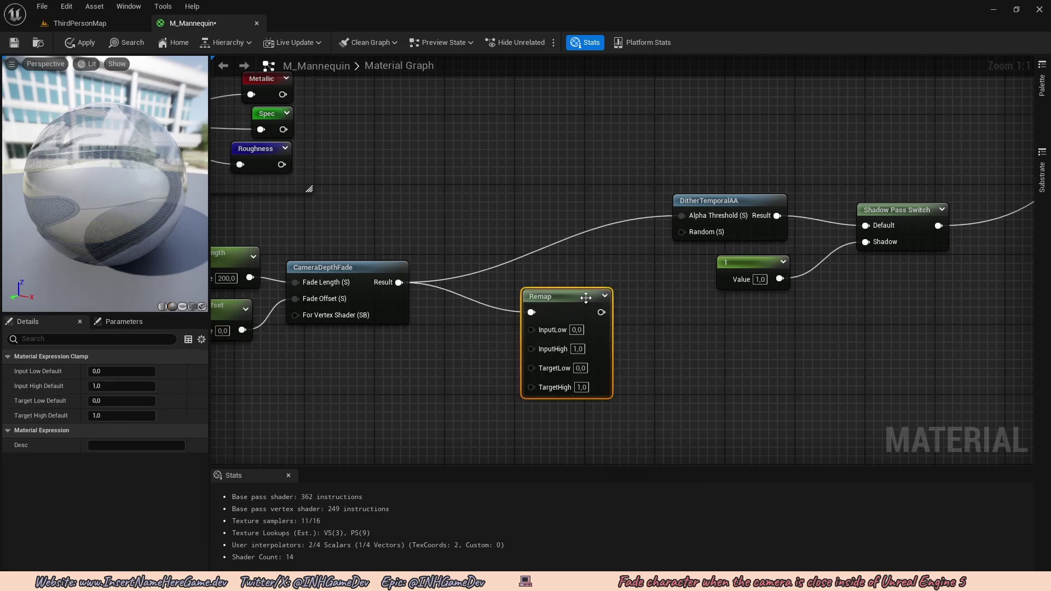
drag(584, 299, 559, 264)
Step: Connect the Remap output to DitherTemporalAA's Alpha Threshold input
right_drag(543, 269, 463, 268)
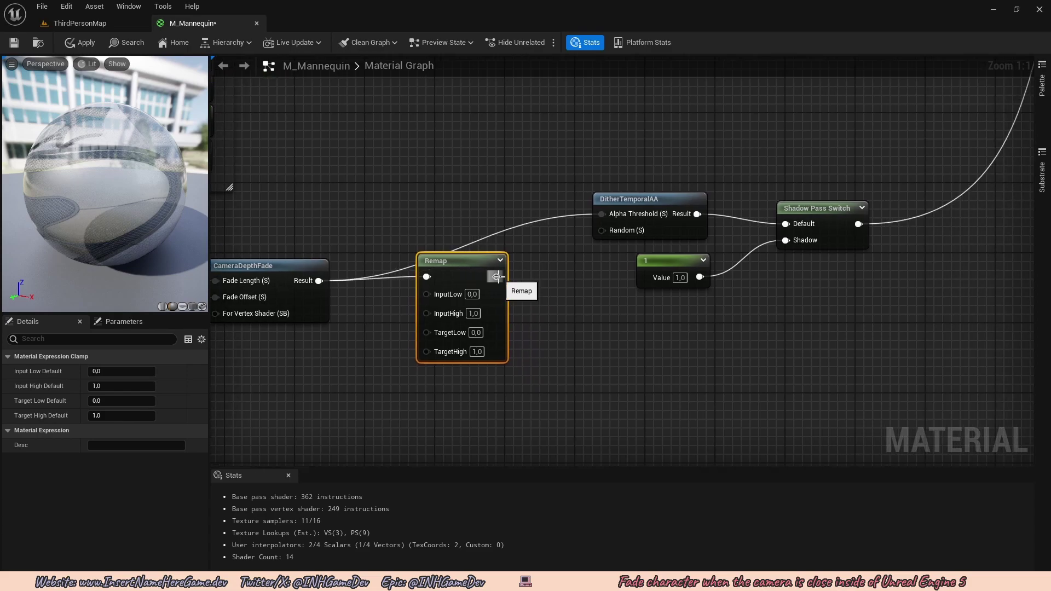
drag(497, 276, 602, 214)
scroll(593, 262, down, 3)
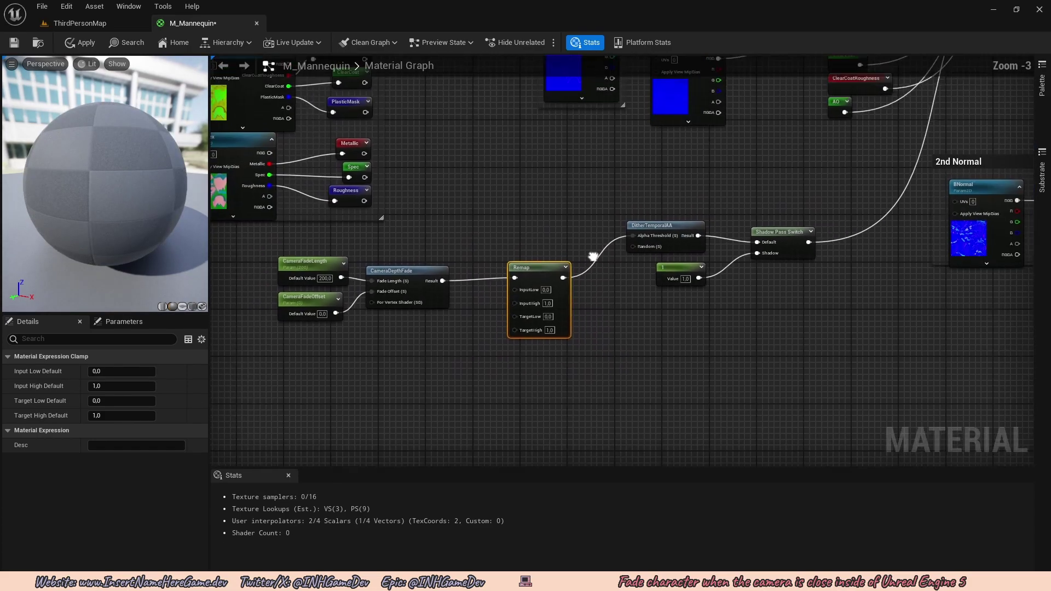
scroll(527, 257, up, 3)
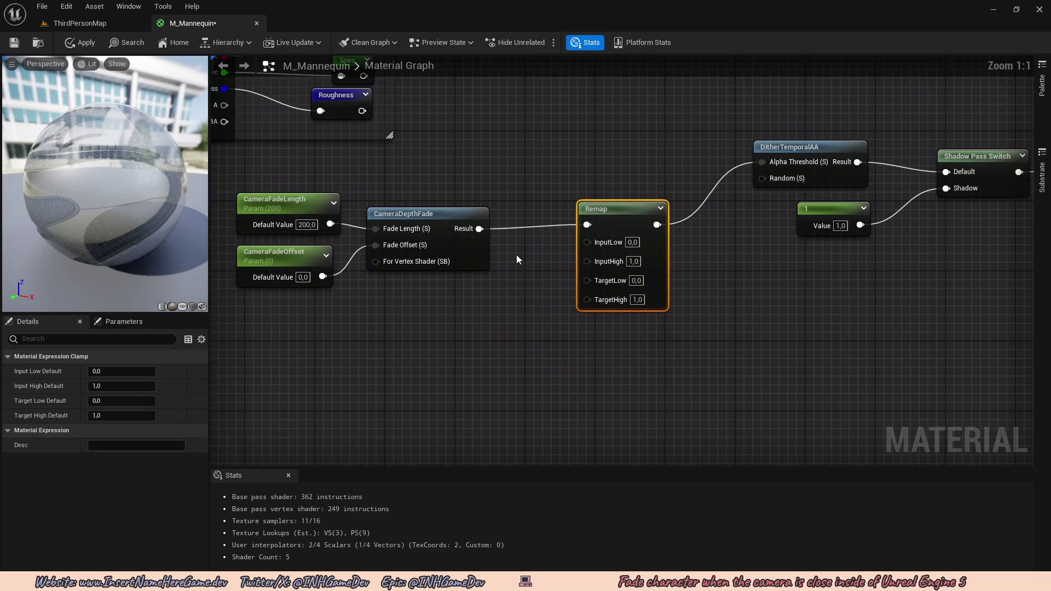
right_drag(580, 255, 510, 238)
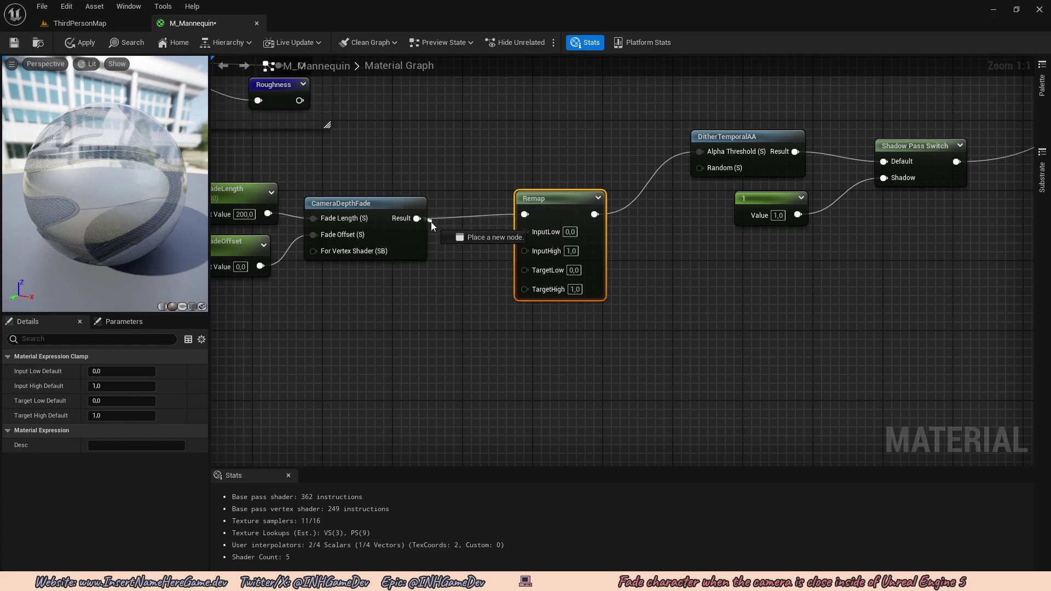
Step: Add a Constant node with value 0.3 below CameraDepthFade and connect it to Remap's TargetLow input
right_drag(433, 224, 409, 179)
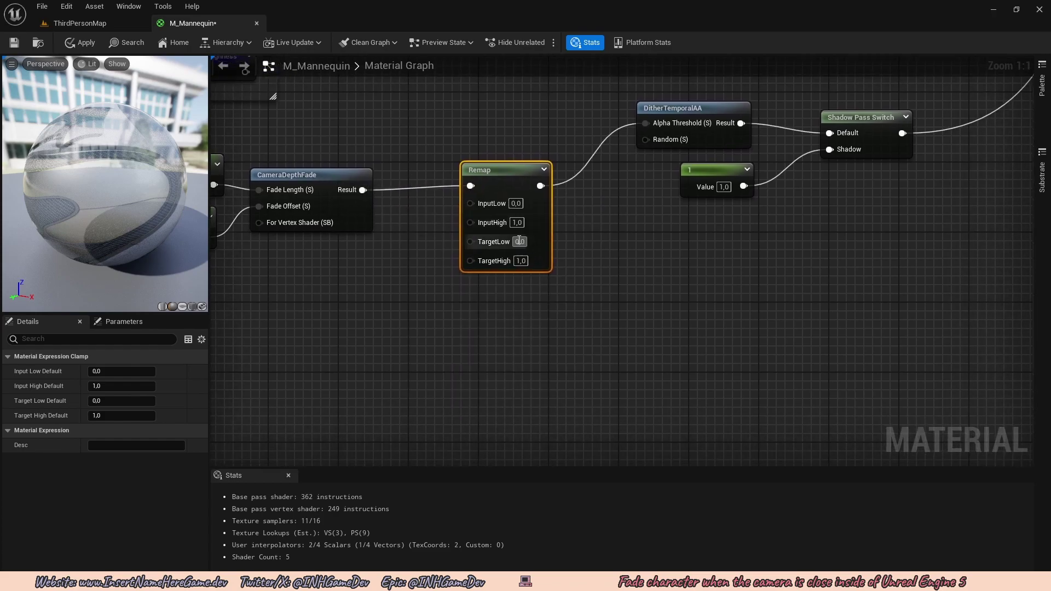
right_drag(429, 240, 464, 243)
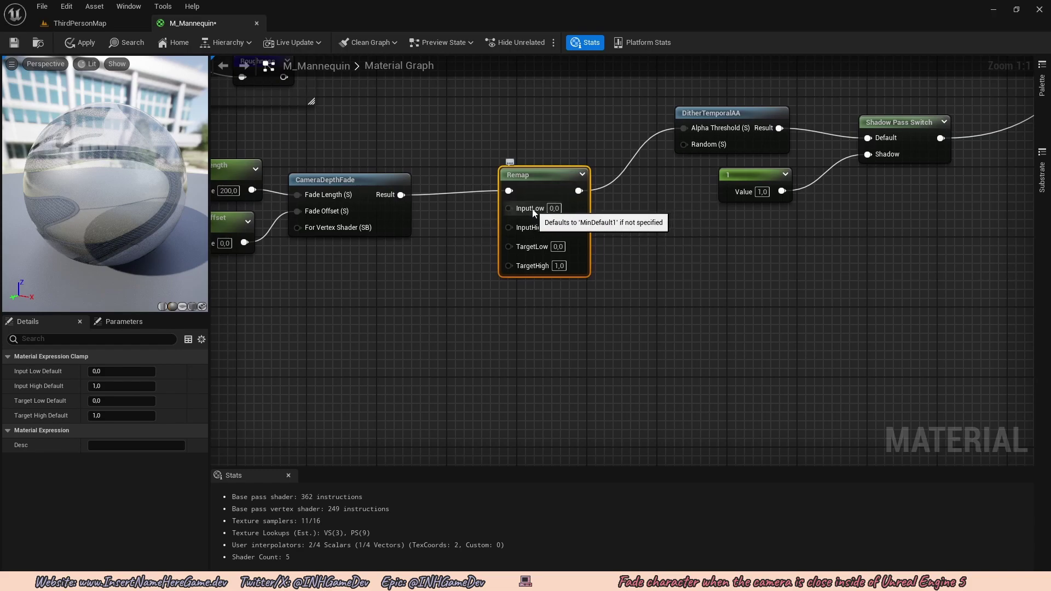
right_drag(444, 281, 537, 251)
click(536, 252)
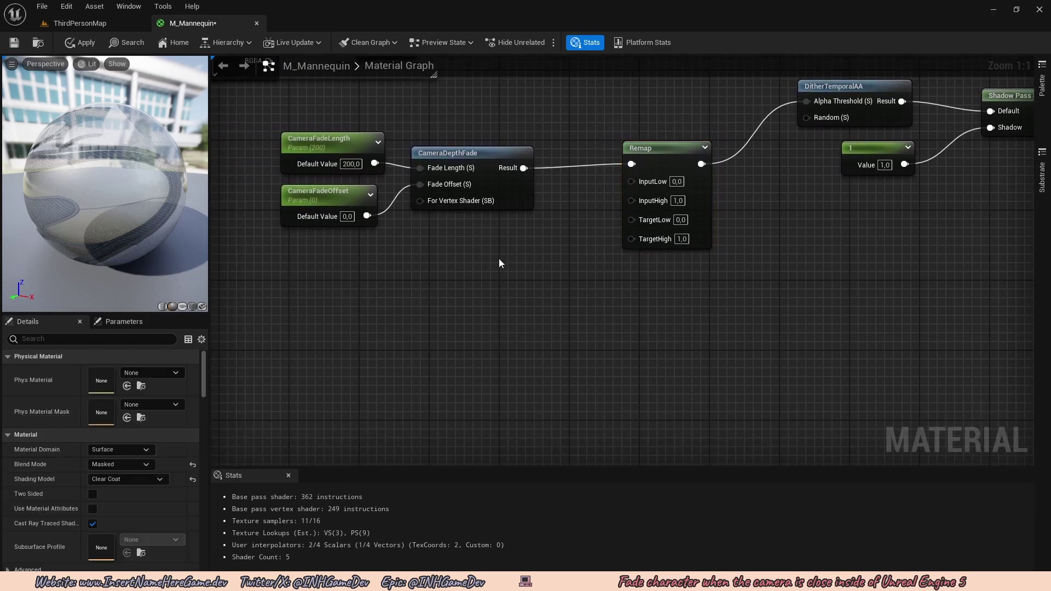
click(484, 263)
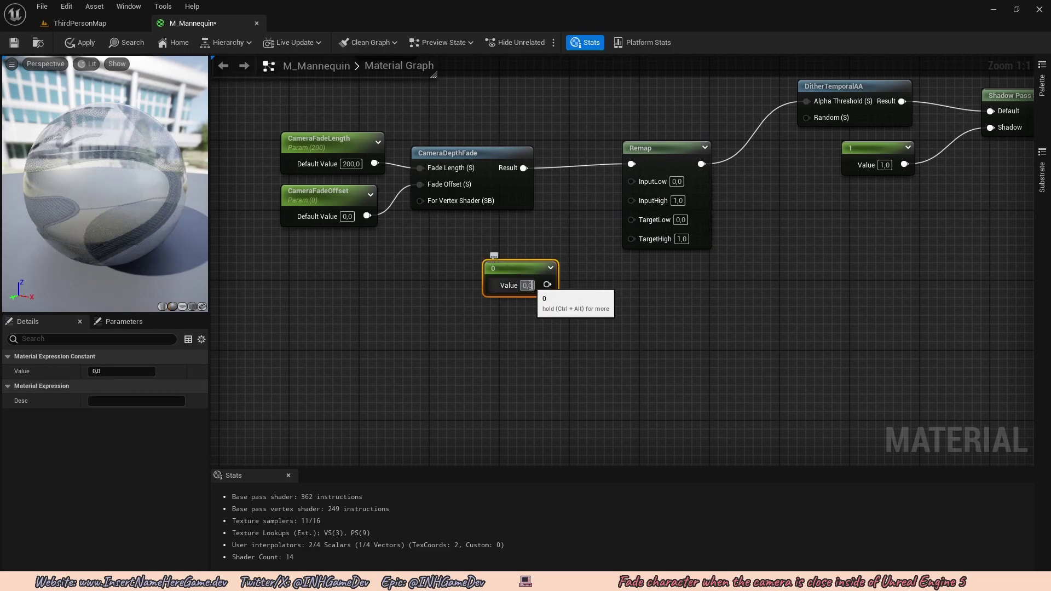
text(3)
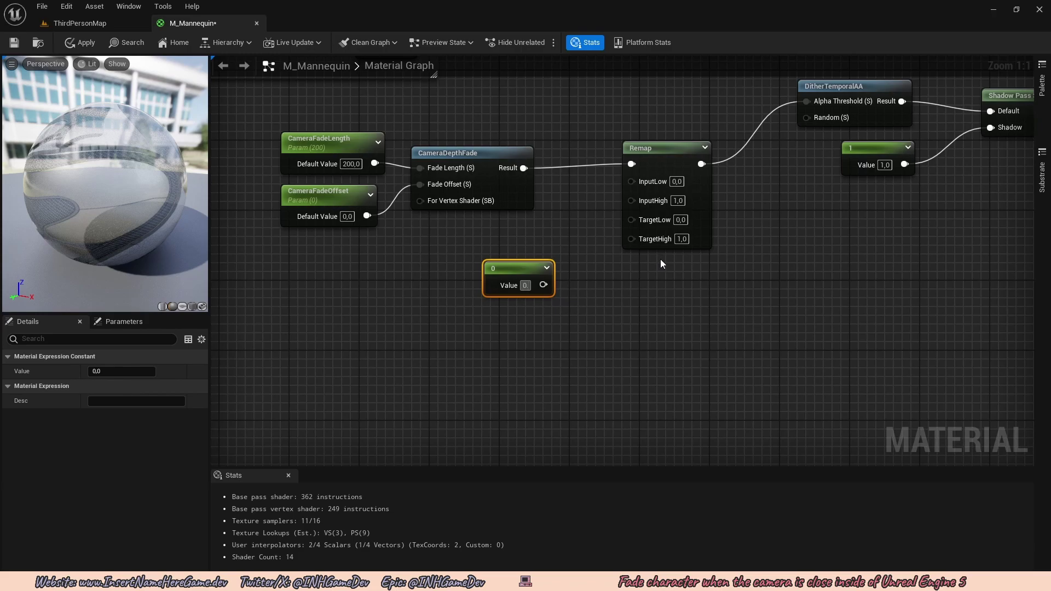
key(Return)
drag(547, 284, 637, 219)
Step: Convert the 0.3 constant to a parameter named CameraFadeLowestOpacity and place it just below CameraDepthFade
right_click(518, 265)
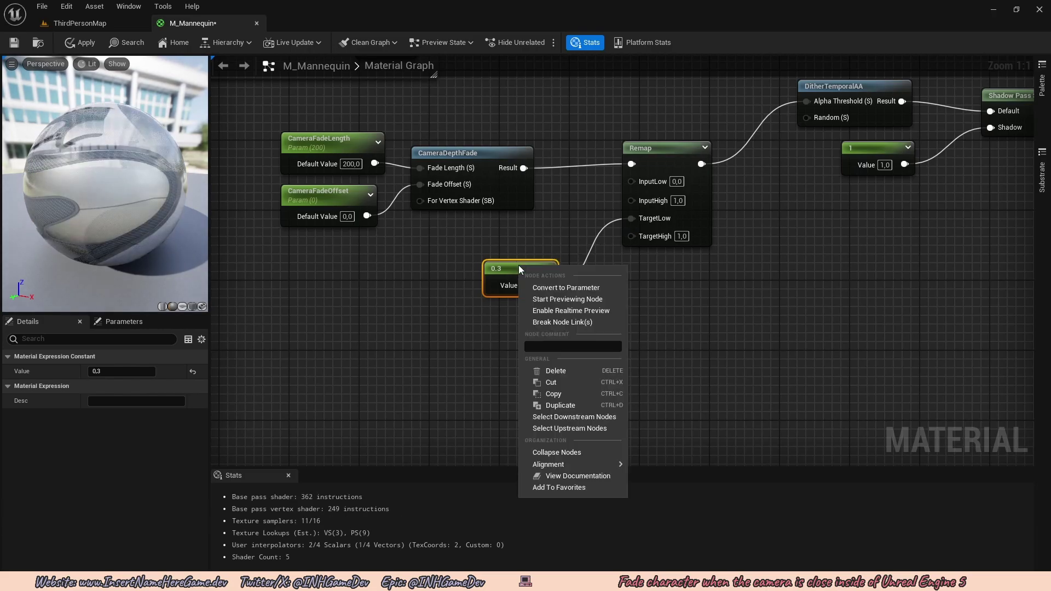
click(566, 287)
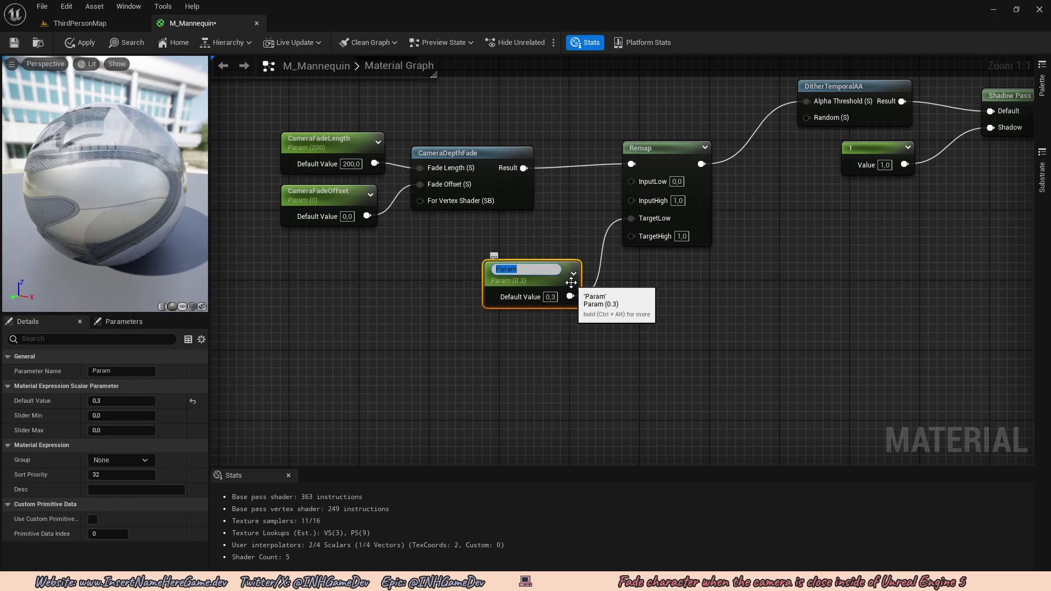
key(BackSpace)
text(CameraFadeLowestOpacit)
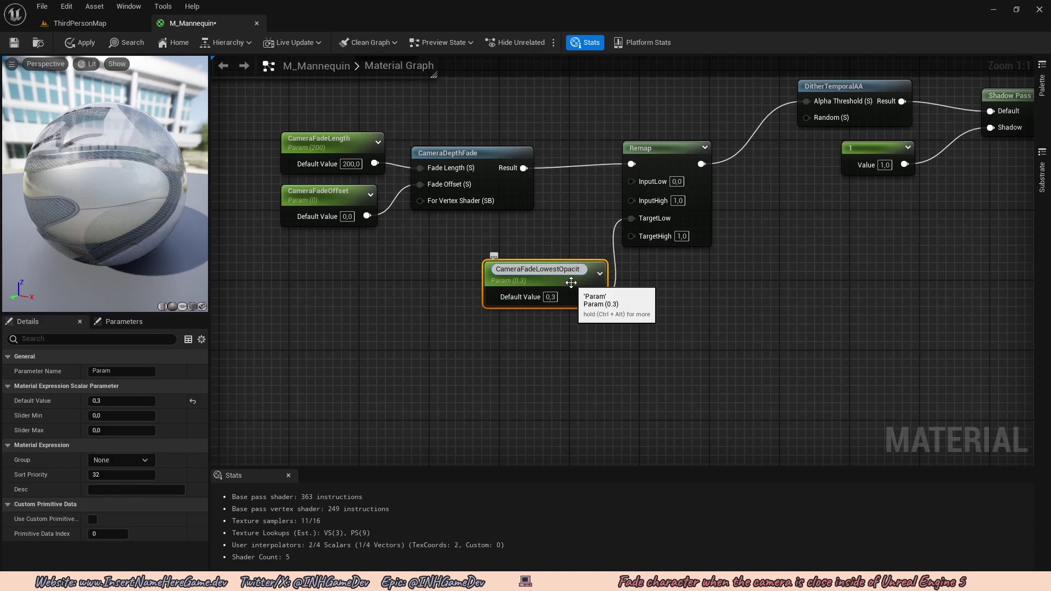
text(y)
key(Return)
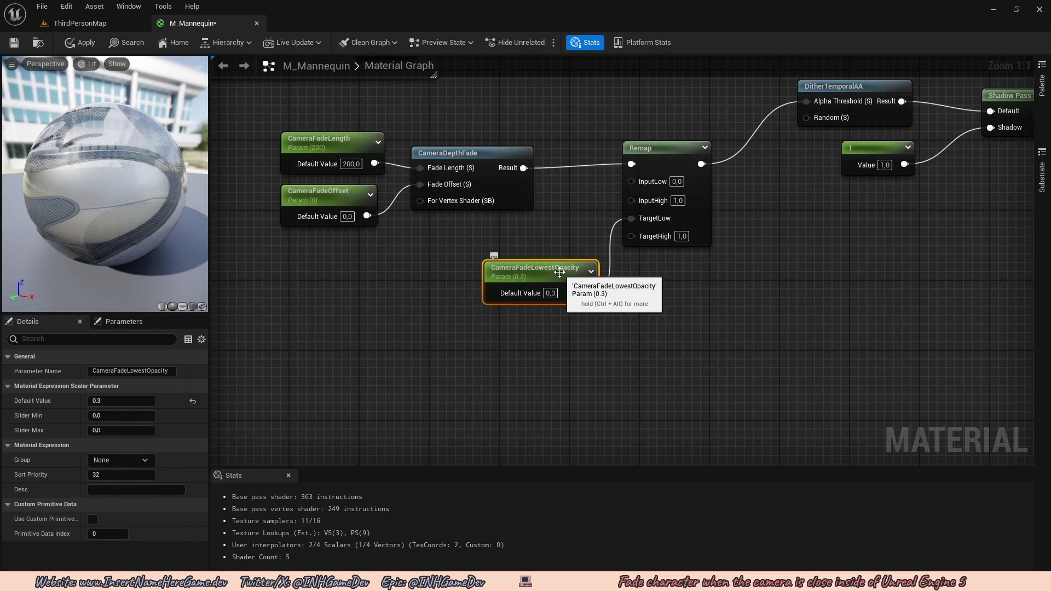
drag(559, 272, 503, 244)
Step: Examine DitherTemporalAA's Random input and its default value, and check the dithering on the preview sphere
right_drag(586, 264, 582, 325)
scroll(573, 322, down, 1)
right_drag(751, 316, 703, 320)
right_drag(762, 295, 700, 309)
mouse_move(683, 269)
right_down()
mouse_move(742, 252)
mouse_move(668, 265)
mouse_move(622, 237)
right_up()
scroll(738, 251, up, 1)
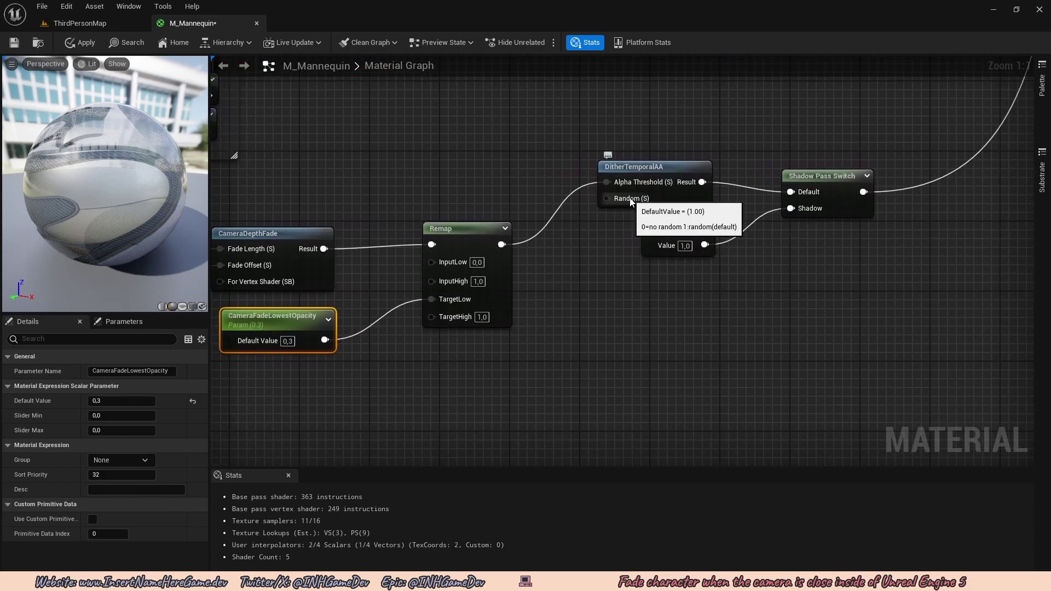
drag(606, 198, 626, 206)
click(583, 211)
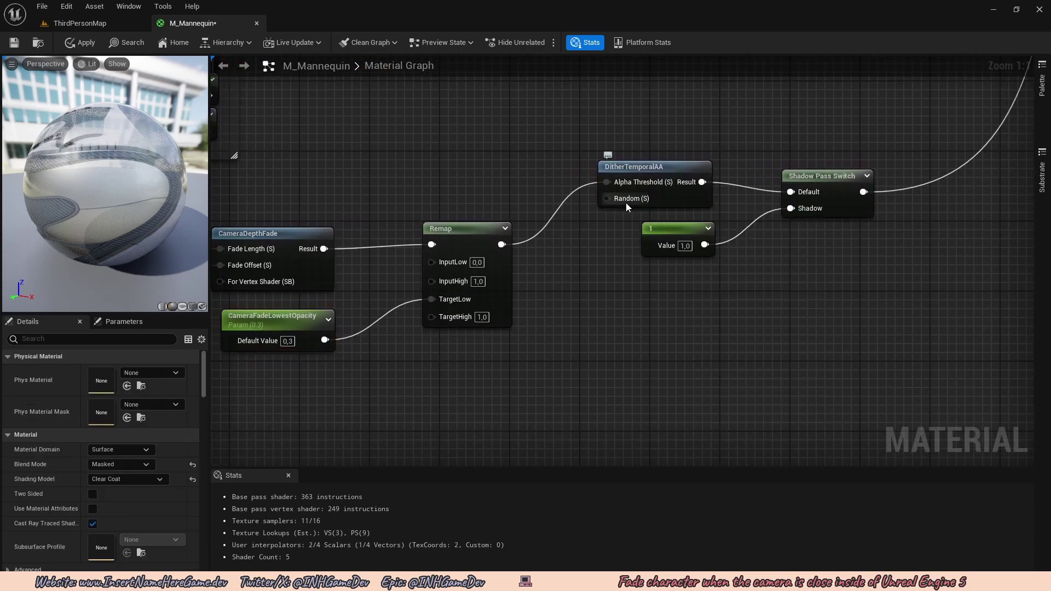
right_drag(624, 201, 617, 203)
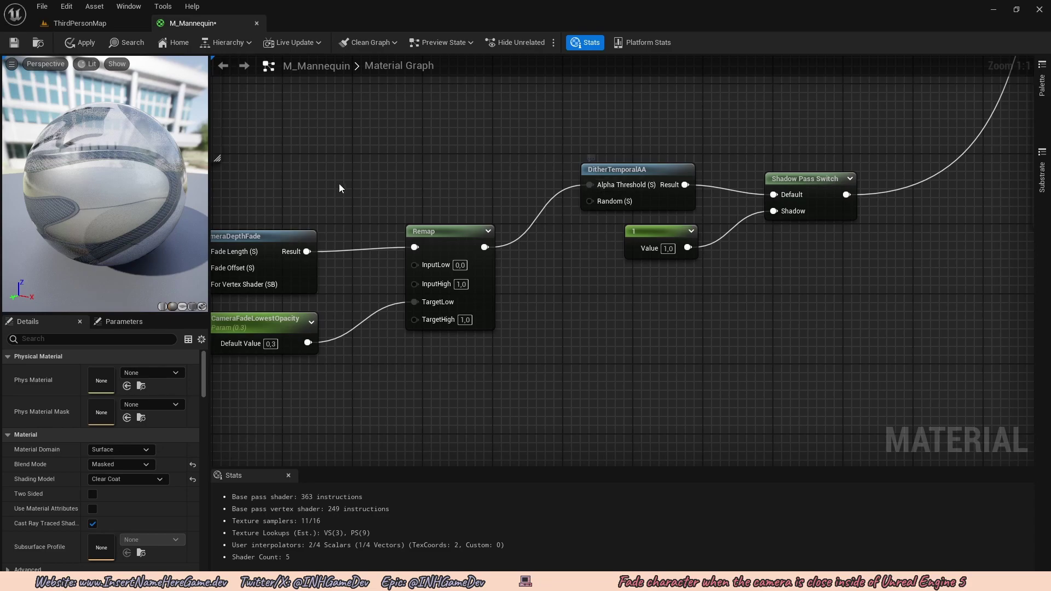
drag(85, 163, 116, 183)
right_drag(552, 245, 562, 222)
mouse_move(616, 182)
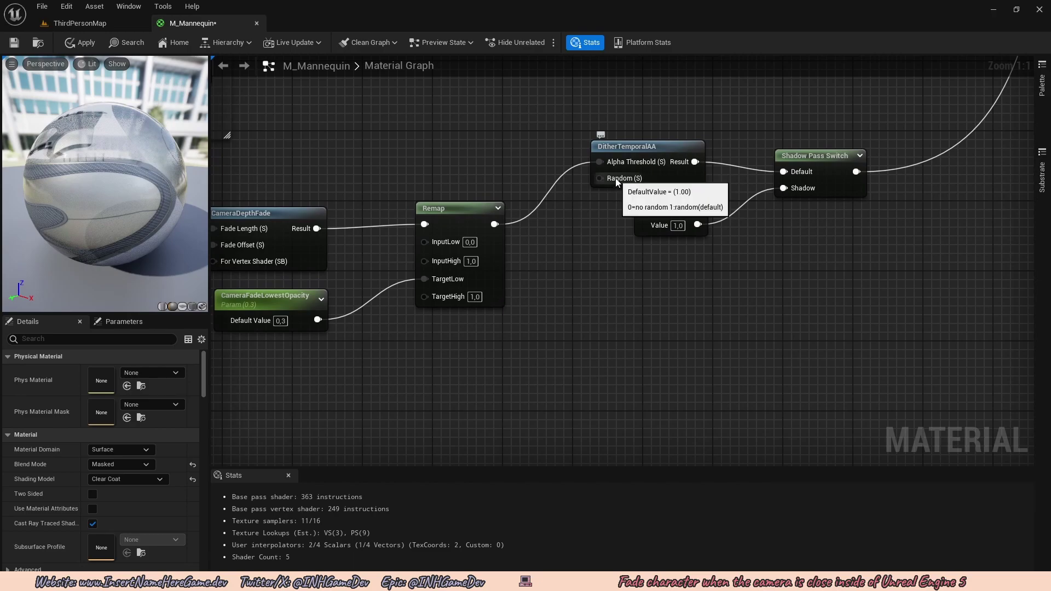
Step: Add a Constant node with value 1 and connect it to DitherTemporalAA's Random input
right_drag(621, 232, 605, 193)
click(551, 283)
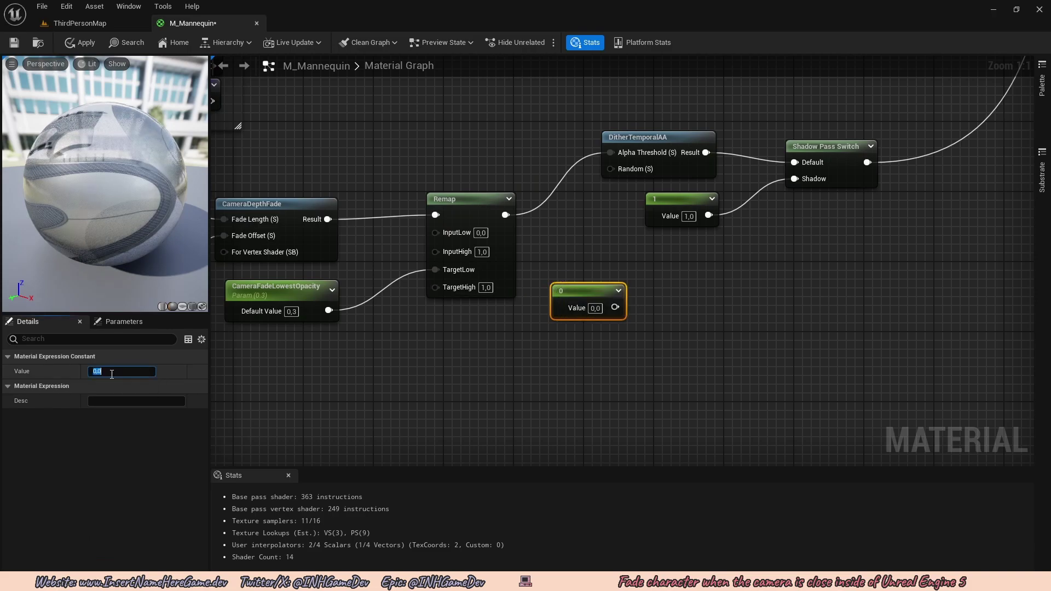
click(113, 372)
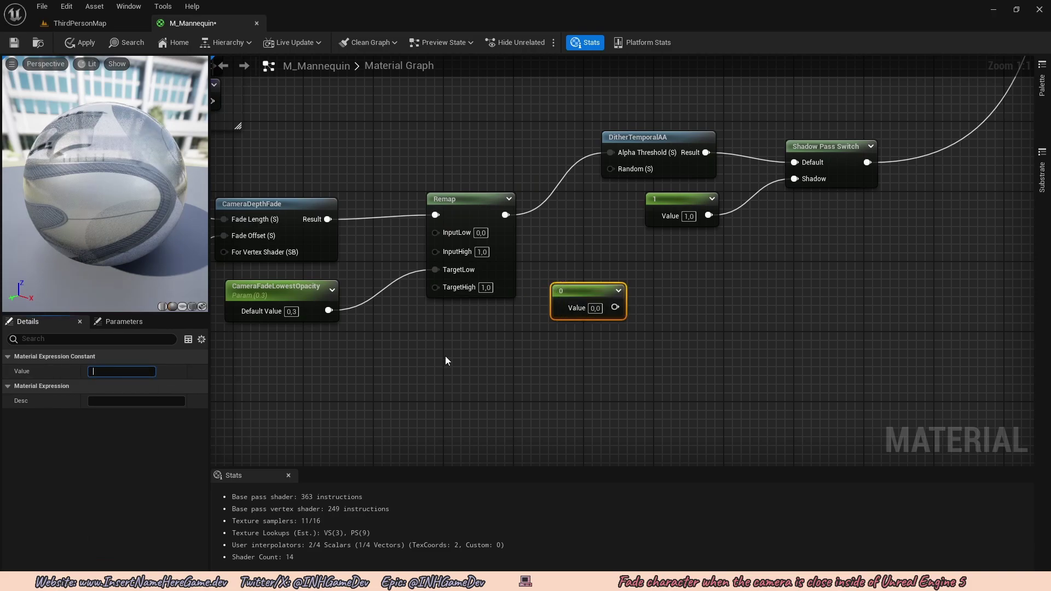
key(Return)
right_drag(617, 269, 545, 306)
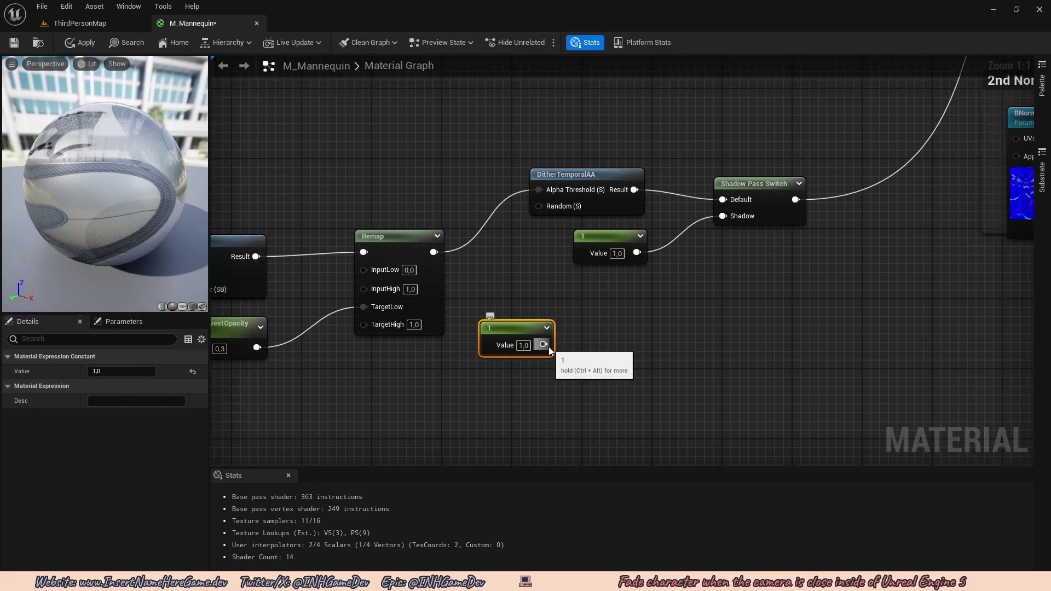
drag(547, 346, 557, 209)
Step: Convert the constant feeding Random to a parameter named CameraFadeDitherRandomness and place it just below the Remap node
right_drag(573, 239, 617, 181)
click(573, 238)
right_click(554, 277)
click(584, 295)
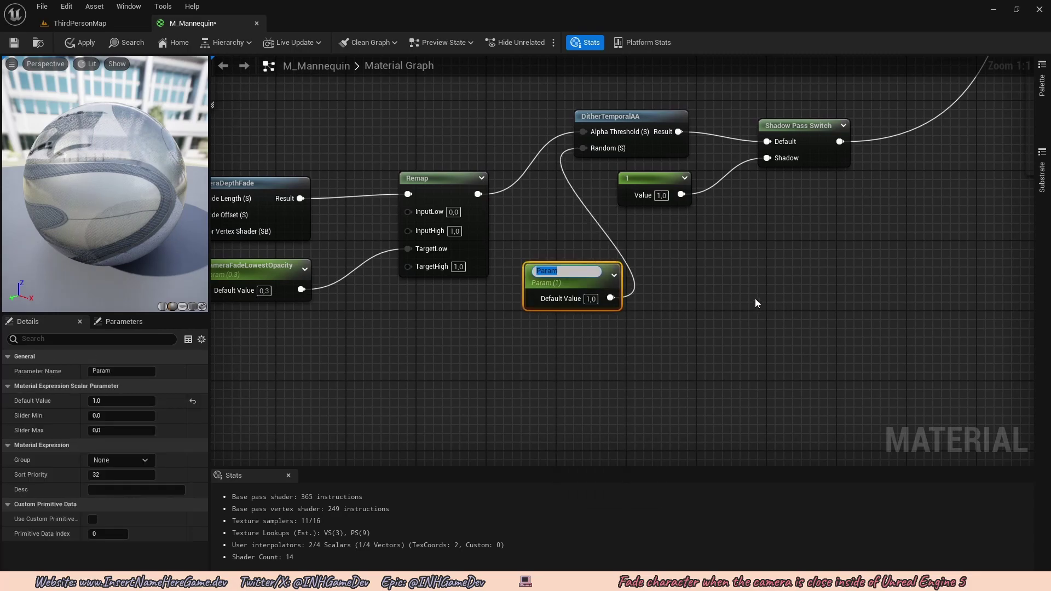
text(Ca)
text(meraFadeDitherRandomness)
key(Return)
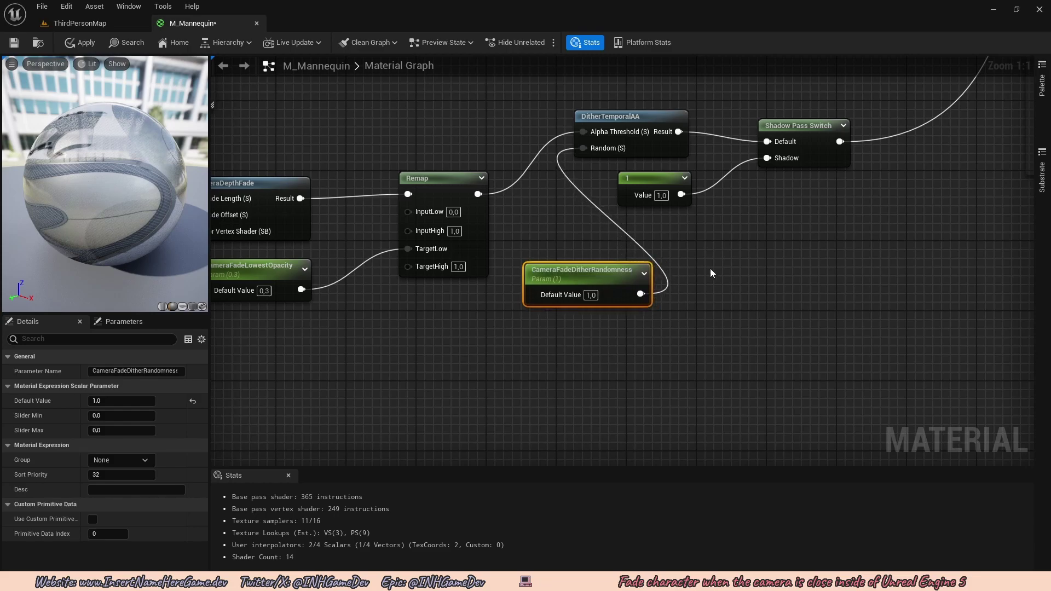
drag(597, 281, 438, 302)
Step: Assign the CameraFadeLength, CameraFadeOffset, CameraFadeLowestOpacity and CameraFadeDitherRandomness parameters together to a group named CameraFade
scroll(591, 290, down, 3)
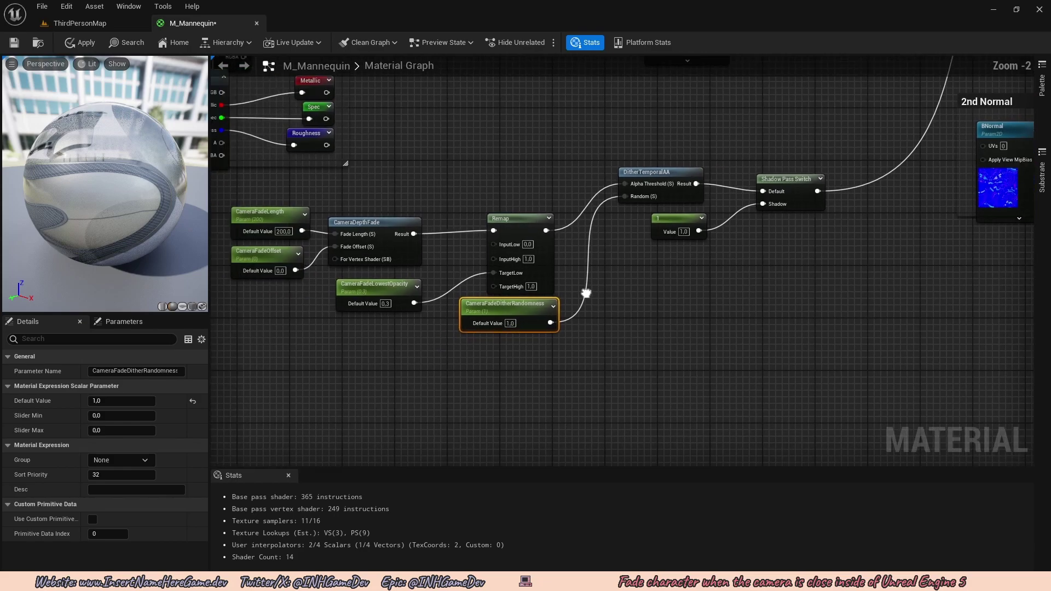
right_drag(642, 243, 856, 206)
scroll(694, 260, up, 1)
right_drag(694, 261, 753, 246)
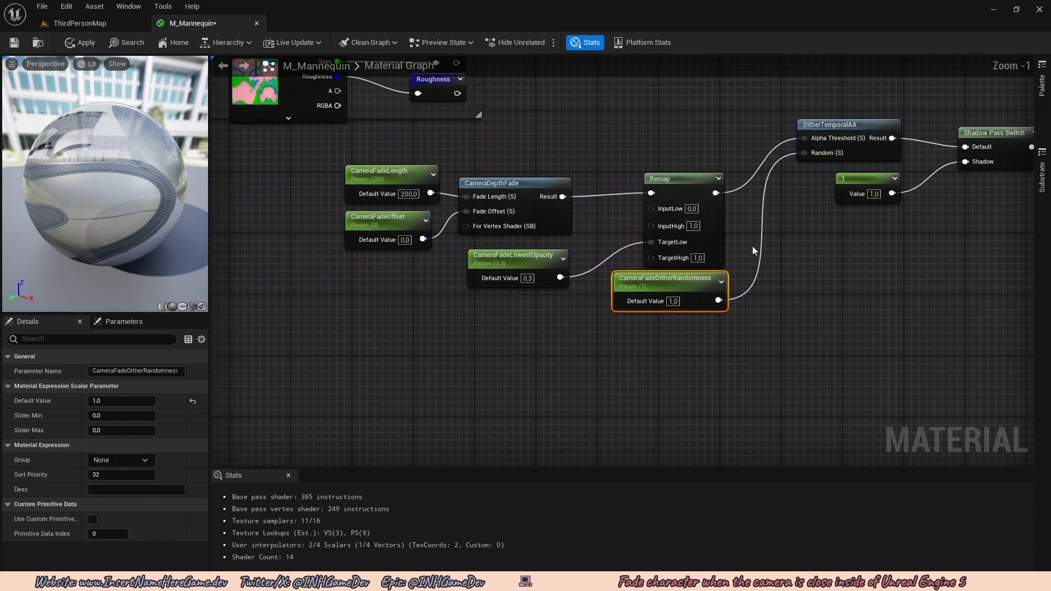
click(390, 172)
shift+click(386, 225)
shift+click(521, 261)
shift+click(654, 281)
right_drag(648, 261, 567, 245)
right_drag(489, 307, 837, 137)
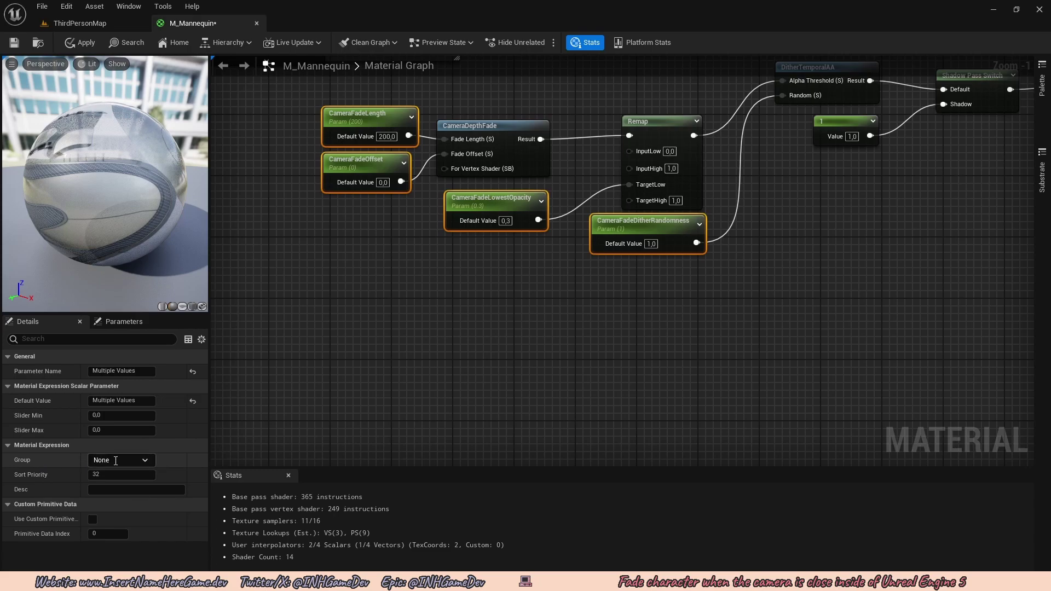
key(BackSpace)
key(BackSpace)
key(BackSpace)
key(BackSpace)
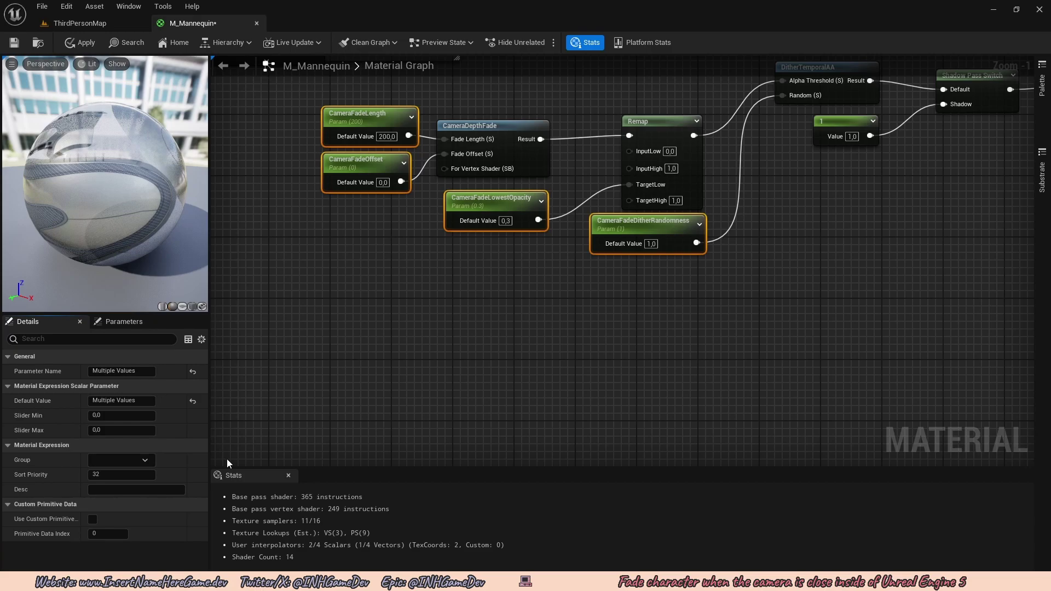
text(CameraFade)
key(Return)
click(518, 256)
Step: Examine the named reroute nodes feeding the M_Mannequin output and the long Shadow Pass Switch wire to Opacity Mask
right_drag(518, 256, 439, 331)
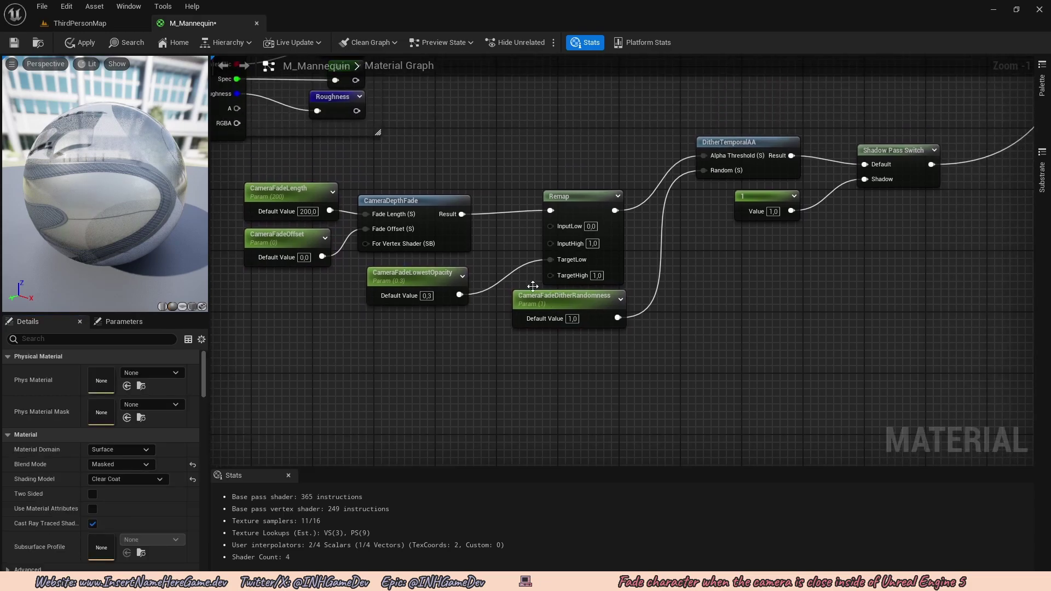
right_drag(514, 311, 489, 339)
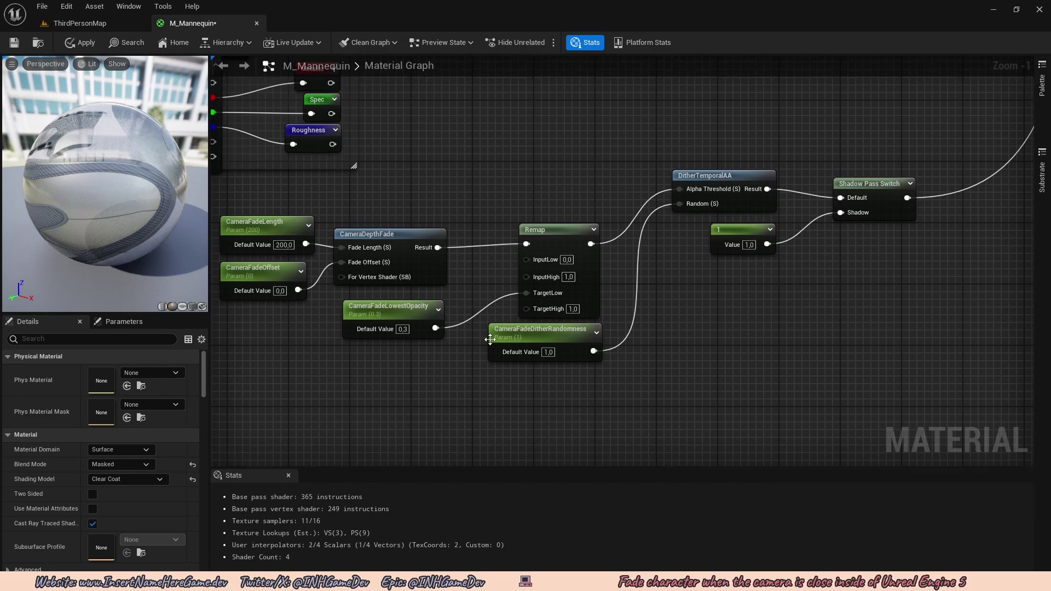
scroll(459, 309, down, 2)
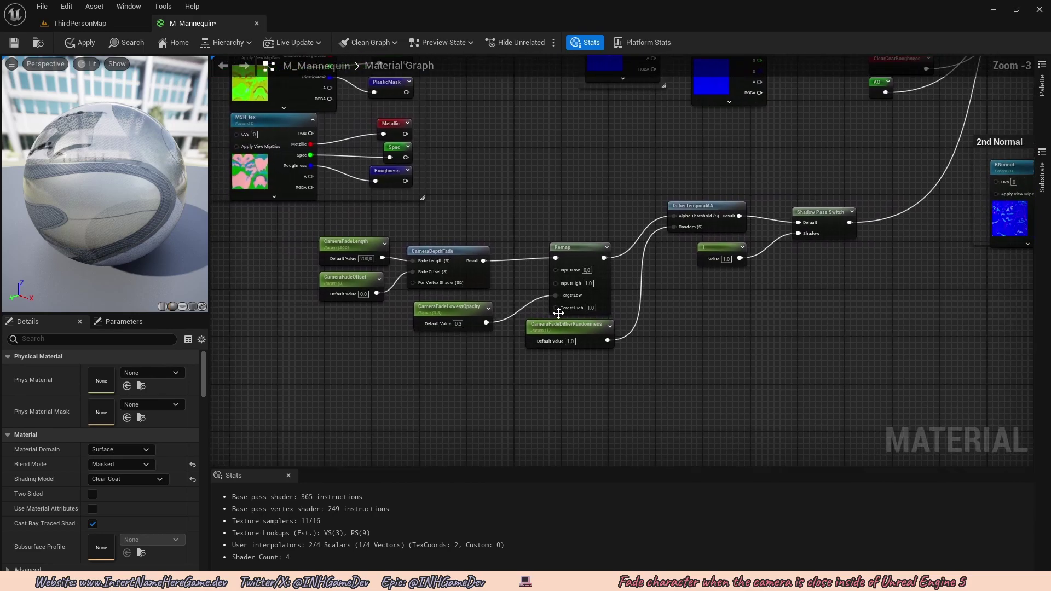
right_drag(693, 301, 352, 431)
scroll(602, 246, up, 3)
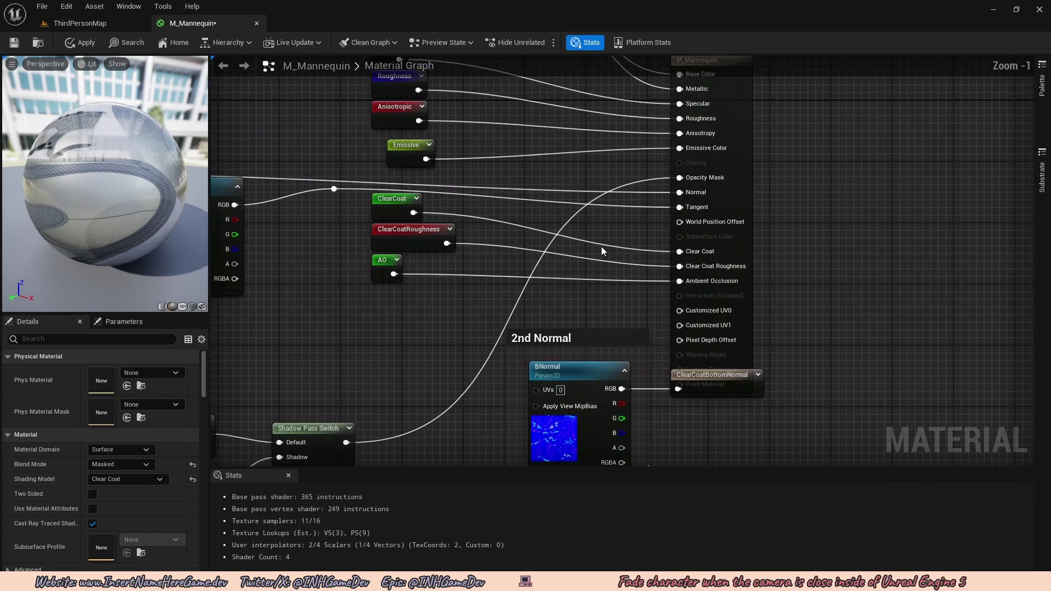
right_drag(673, 216, 636, 292)
right_drag(386, 194, 563, 365)
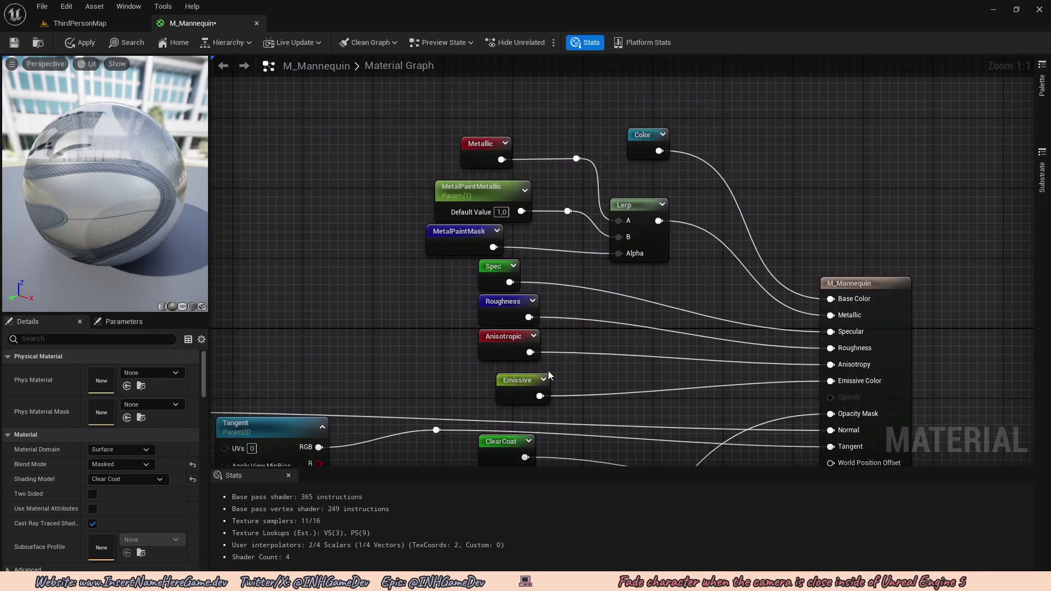
right_drag(504, 298, 537, 188)
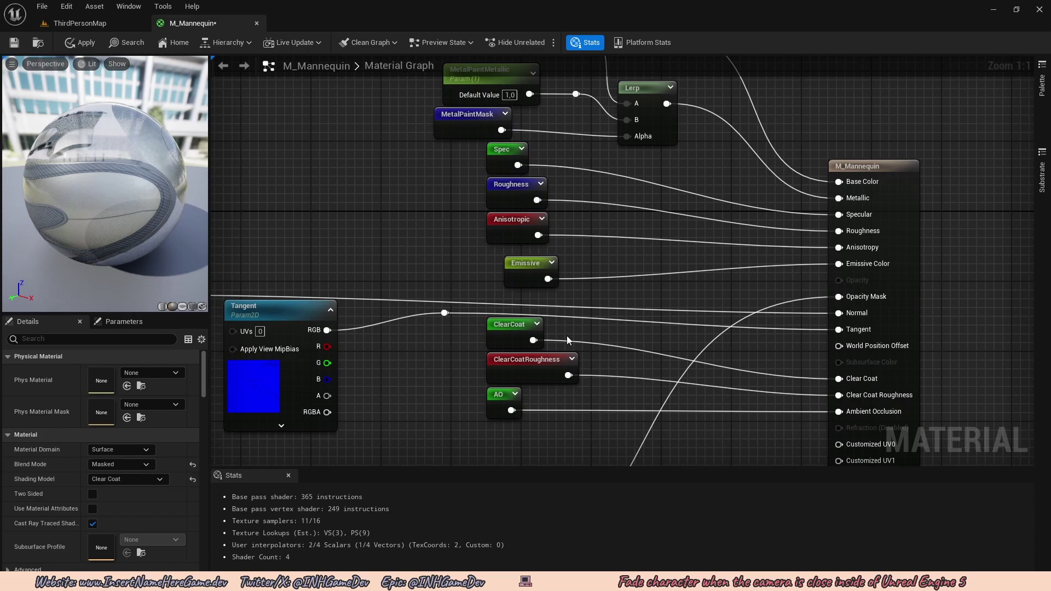
right_drag(566, 336, 623, 283)
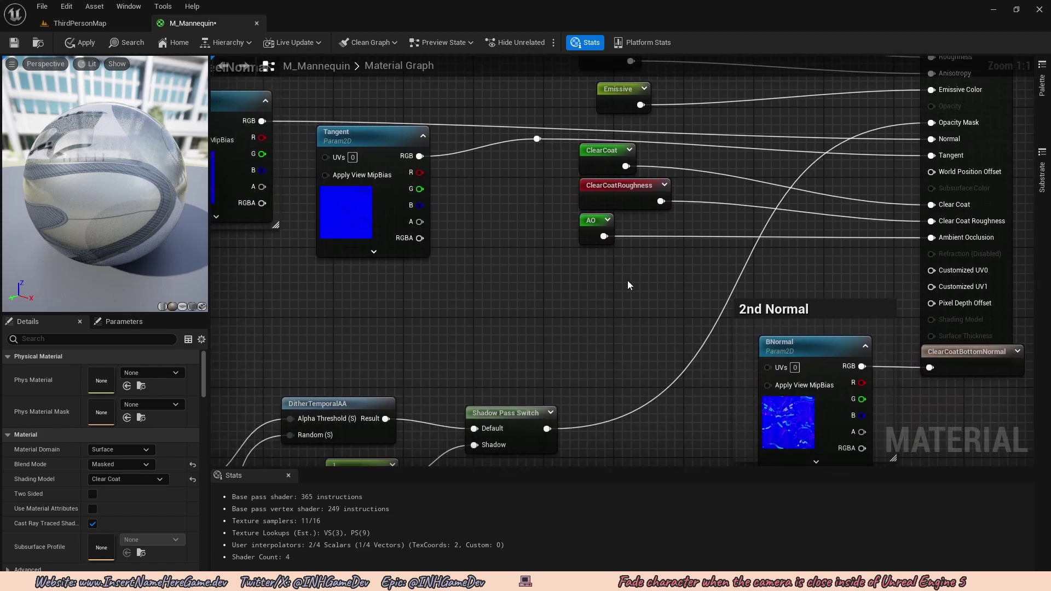
right_drag(625, 283, 626, 226)
right_drag(606, 261, 611, 235)
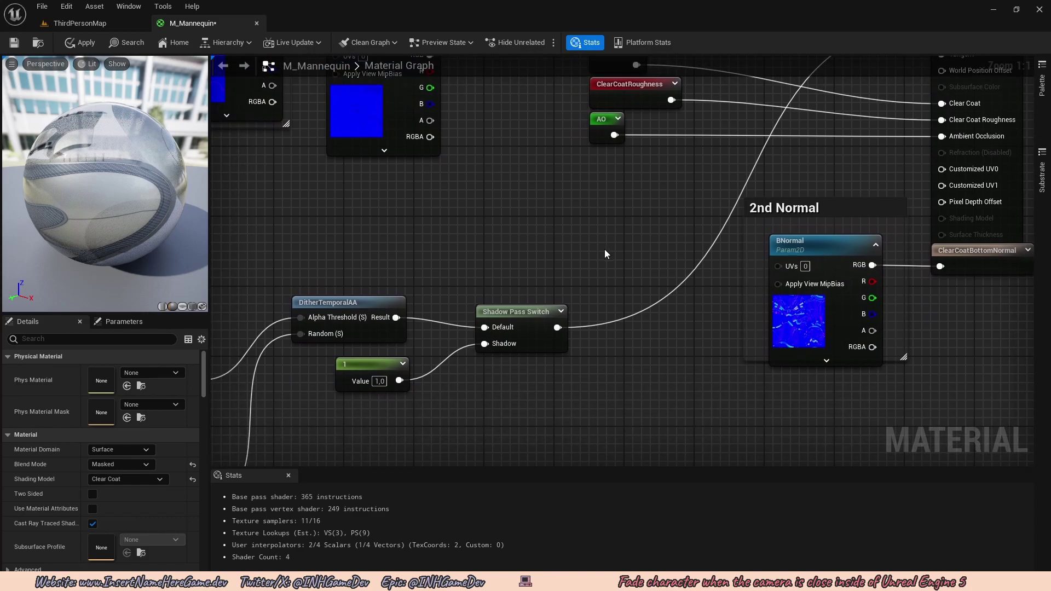
scroll(602, 301, down, 3)
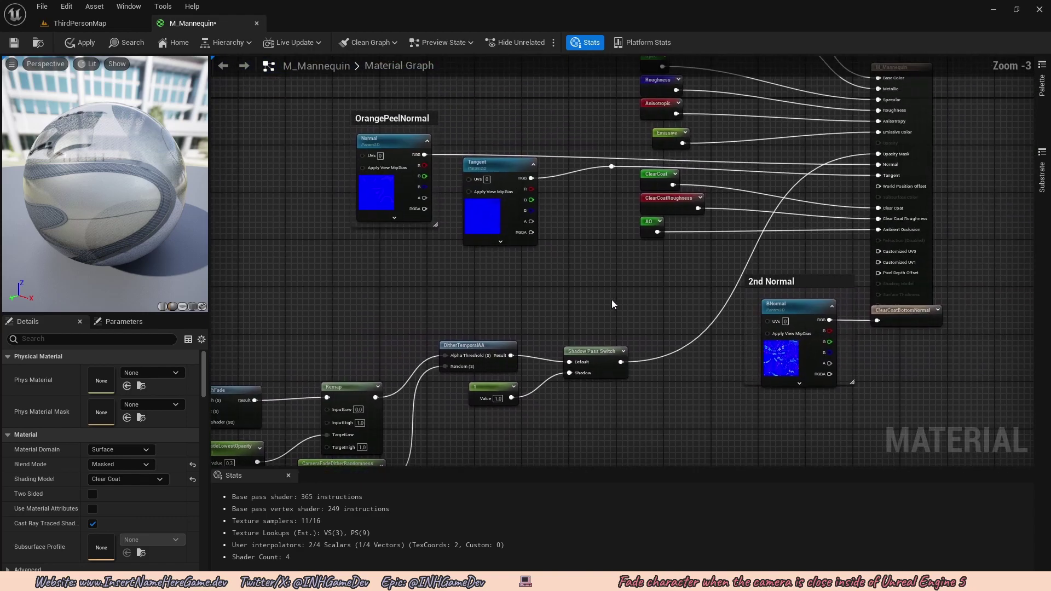
right_drag(652, 335, 600, 281)
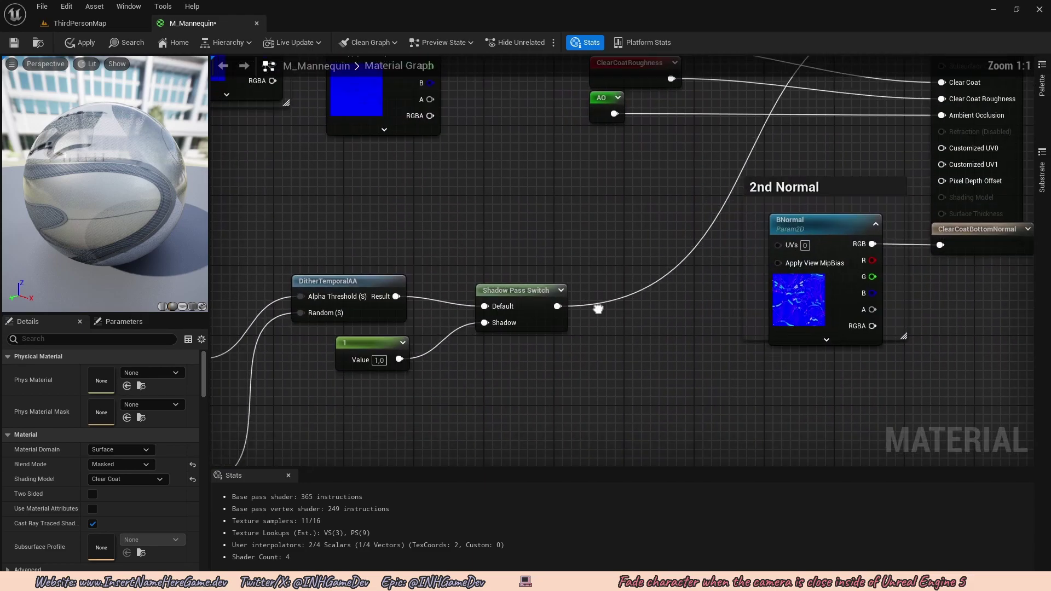
right_drag(602, 305, 577, 281)
Step: Feed the Shadow Pass Switch output into a new named reroute declaration called Opacity Mask, and remove its direct wire to the material output
drag(556, 280, 597, 294)
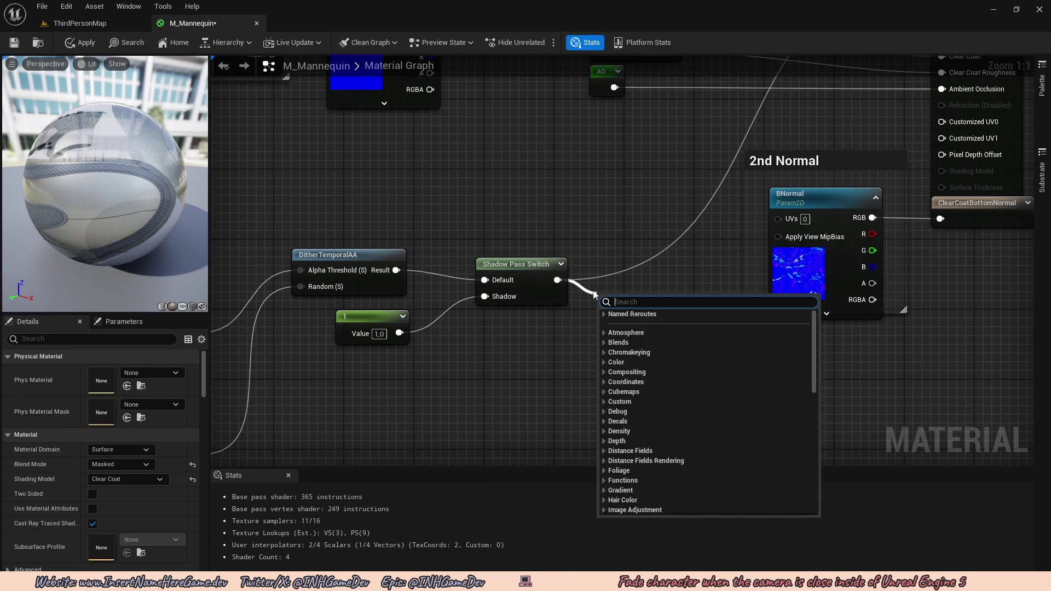
text(named re)
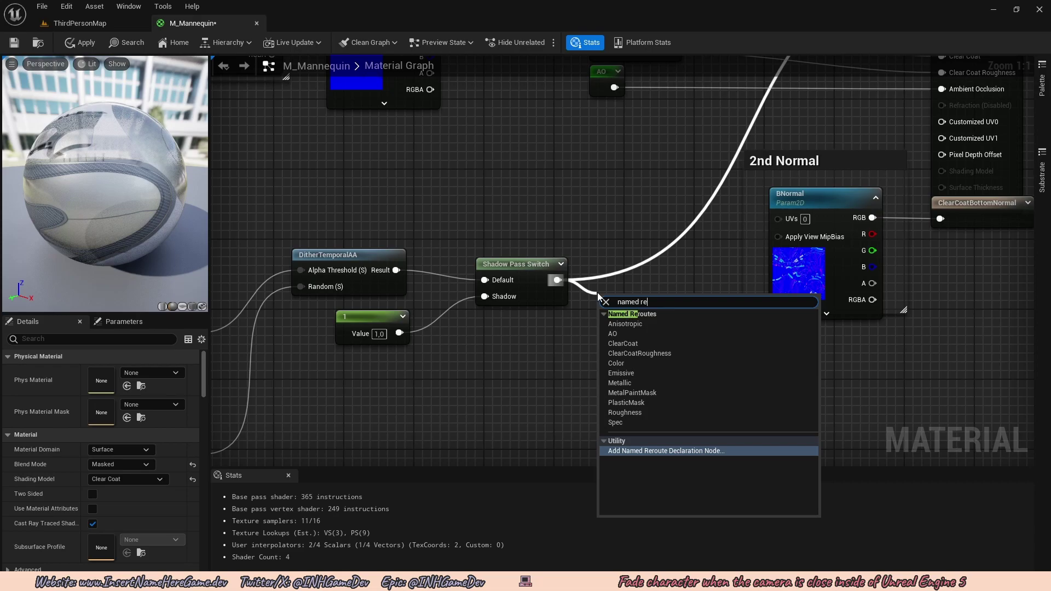
click(641, 452)
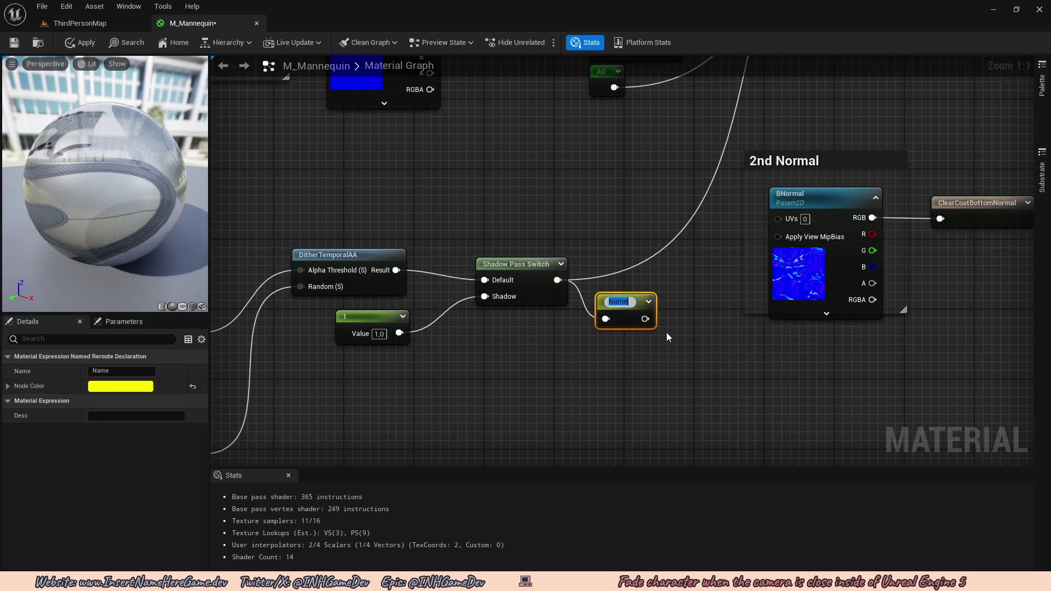
key(BackSpace)
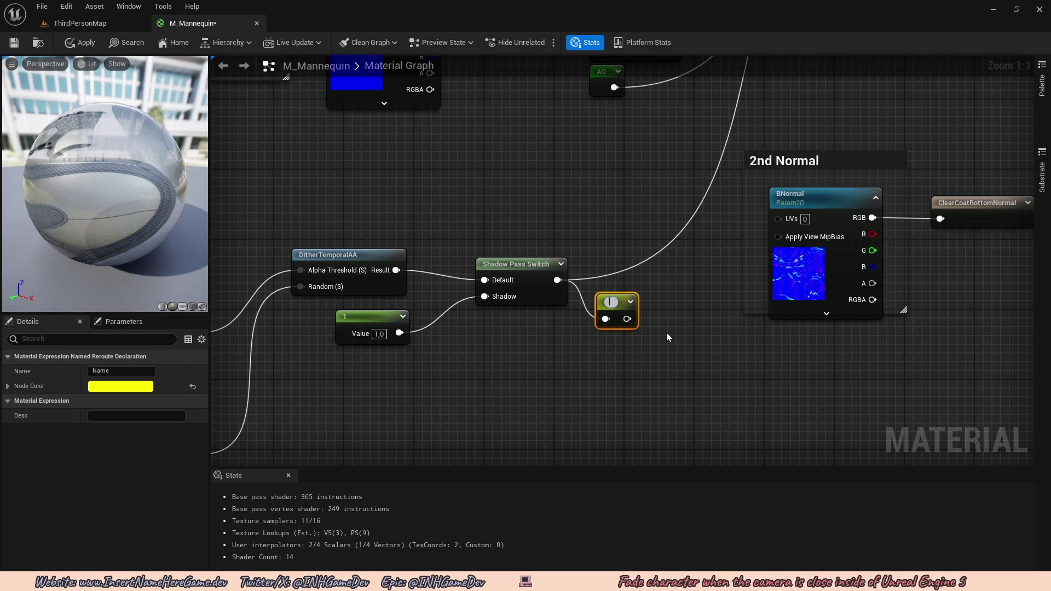
text(Opacit)
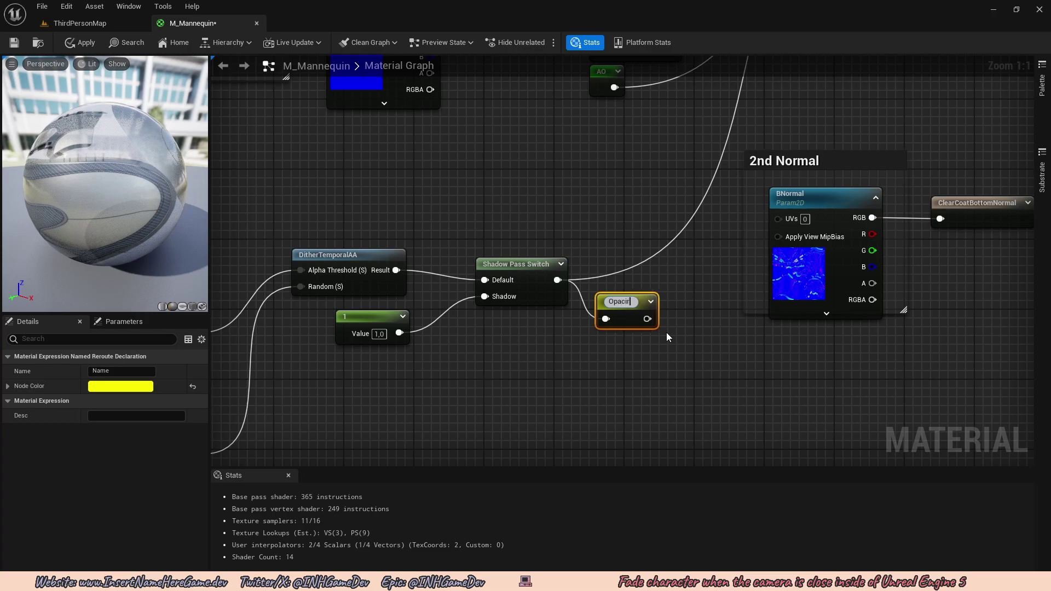
text(y Mask)
key(Return)
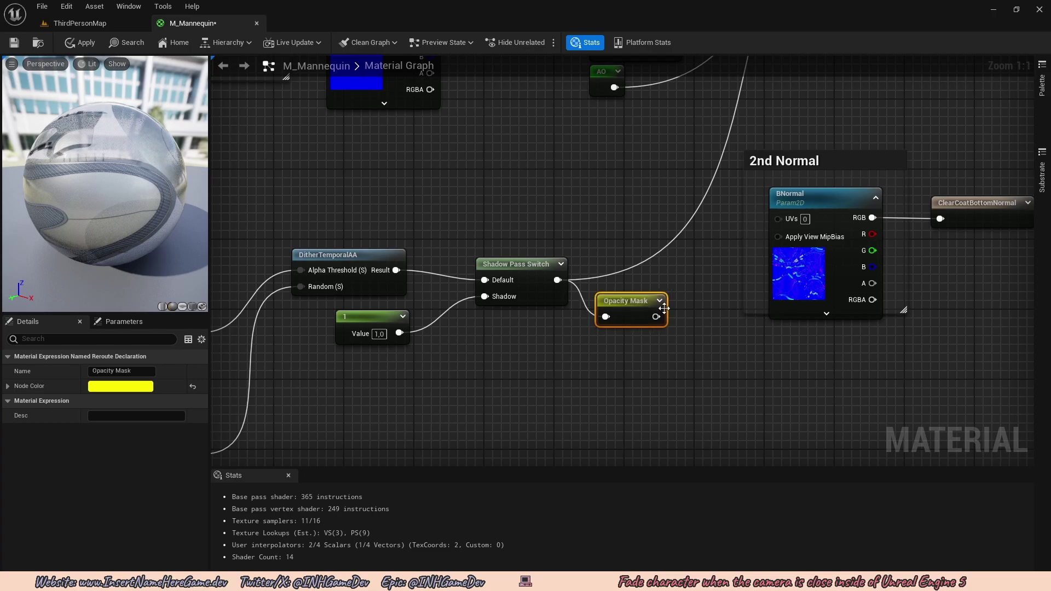
right_drag(633, 275, 616, 303)
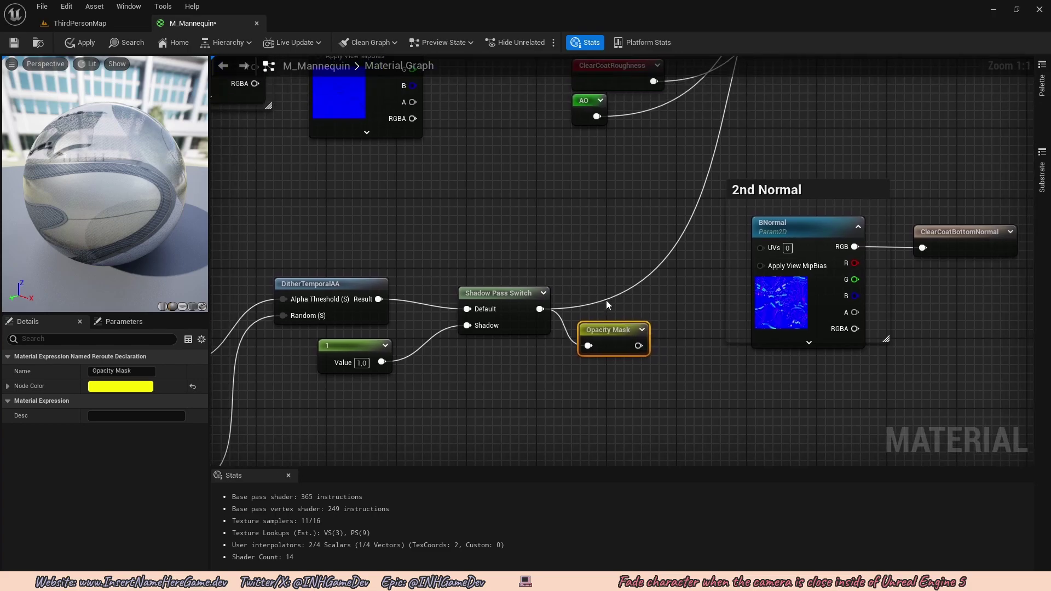
alt+click(605, 302)
Step: Add an Opacity Mask reroute usage between the Emissive and ClearCoat nodes and connect it to M_Mannequin's Opacity Mask input
right_drag(640, 239, 579, 376)
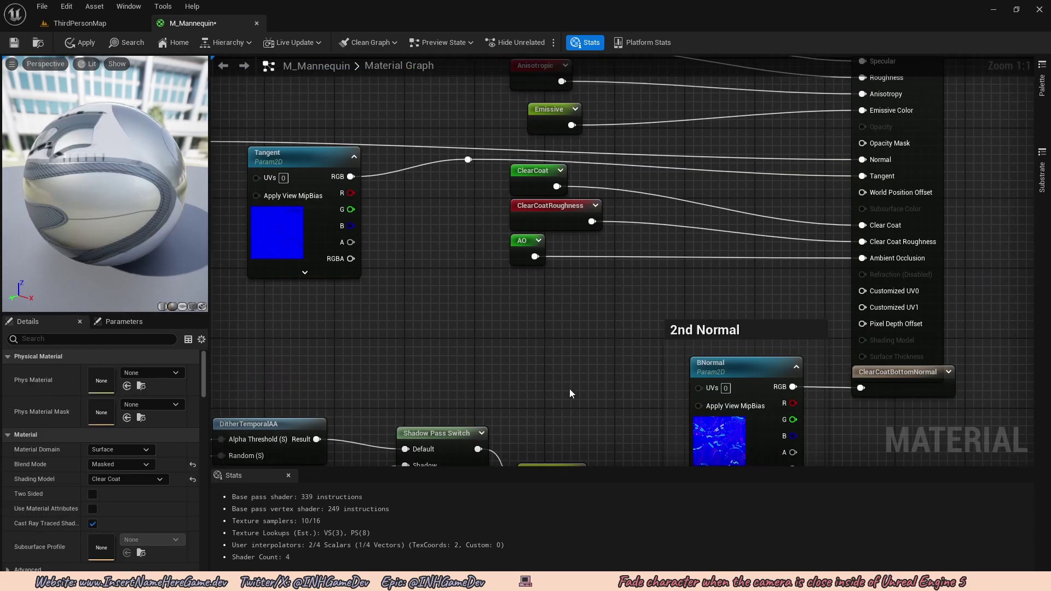
right_drag(690, 199, 573, 384)
scroll(573, 384, down, 1)
scroll(700, 349, up, 1)
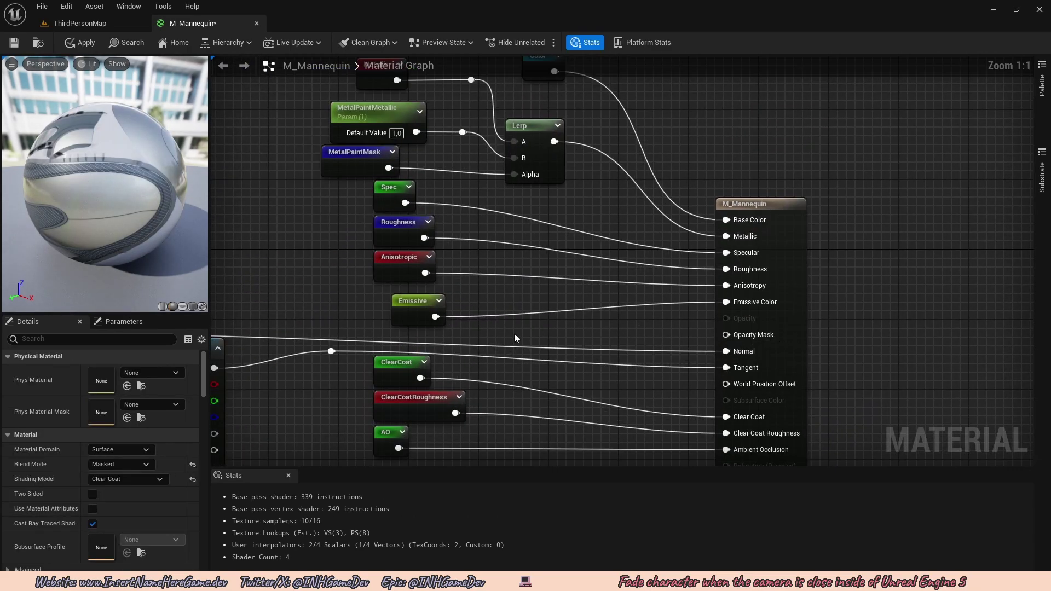
right_click(546, 335)
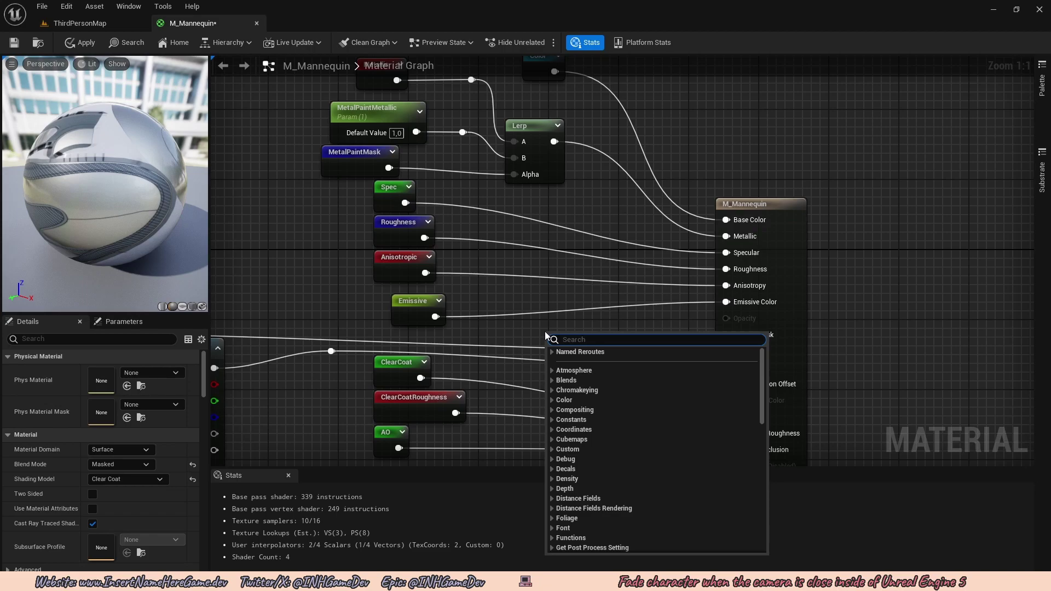
text(Opa)
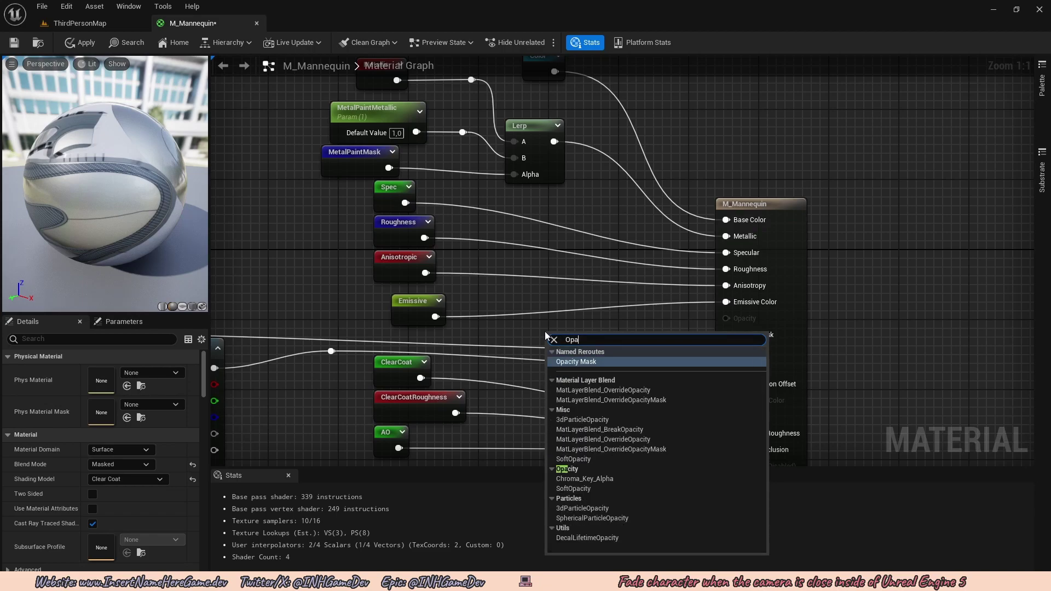
key(Return)
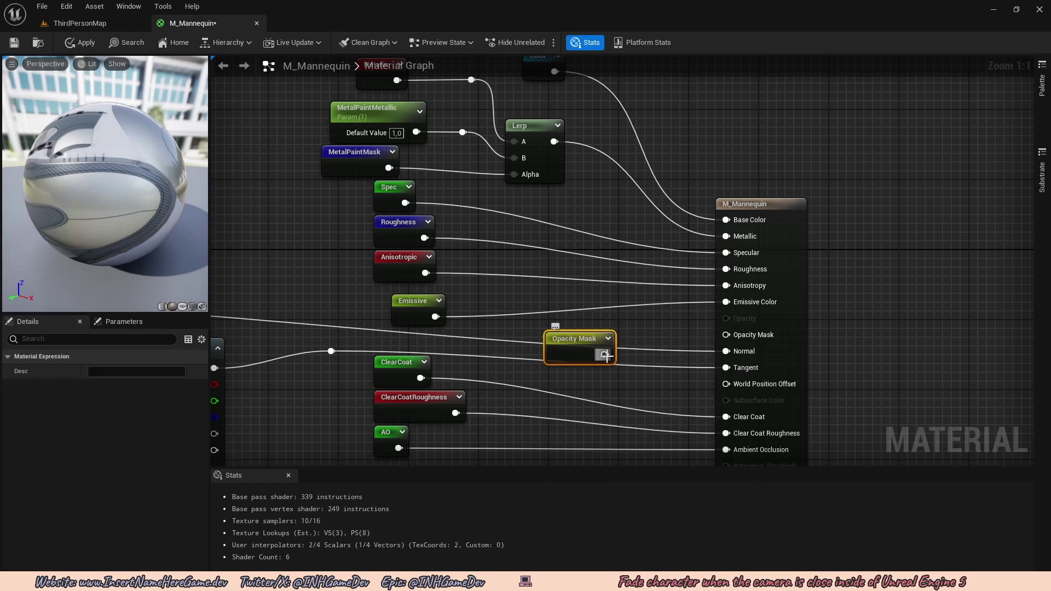
drag(605, 356, 725, 335)
drag(575, 338, 525, 322)
Step: Move the entire camera fade node chain, from CameraFadeLength to the Opacity Mask reroute, into the empty area below the mask texture nodes
scroll(545, 395, down, 1)
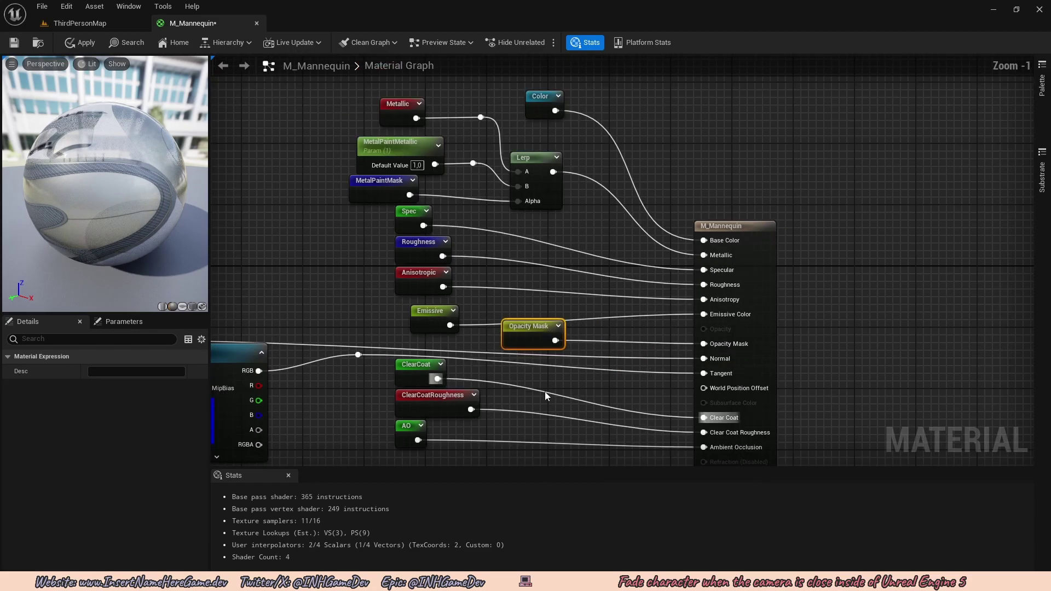
right_drag(441, 402, 739, 164)
scroll(629, 278, down, 2)
right_drag(589, 356, 771, 222)
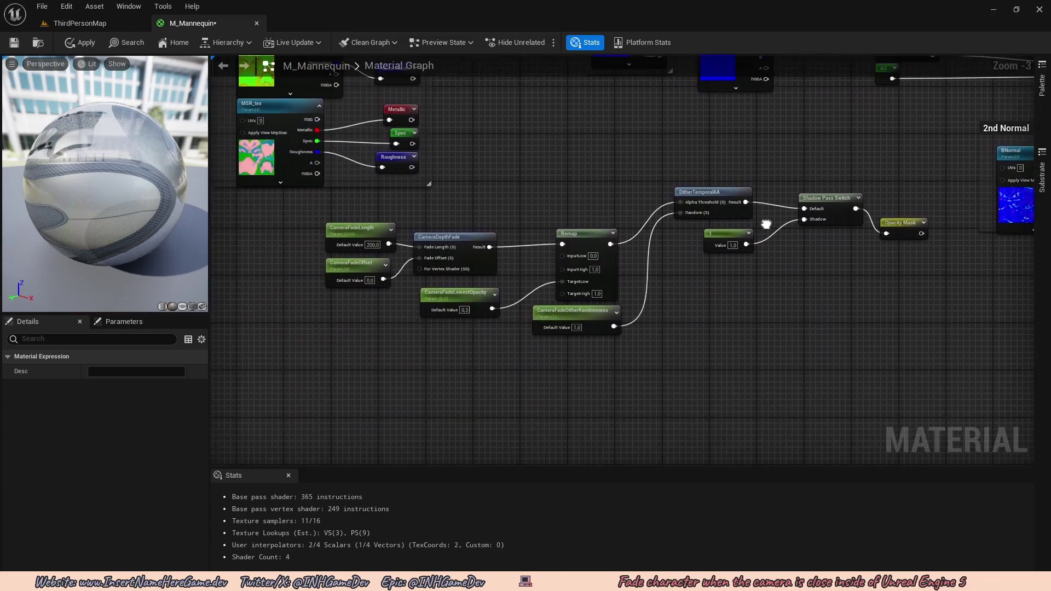
scroll(770, 221, down, 1)
drag(839, 278, 674, 203)
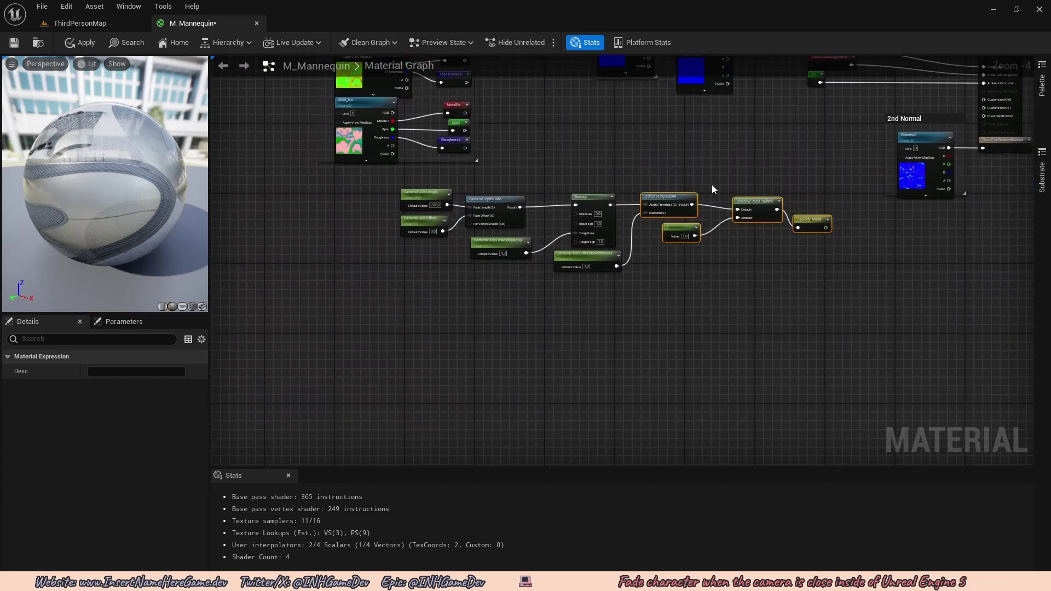
drag(834, 291, 417, 193)
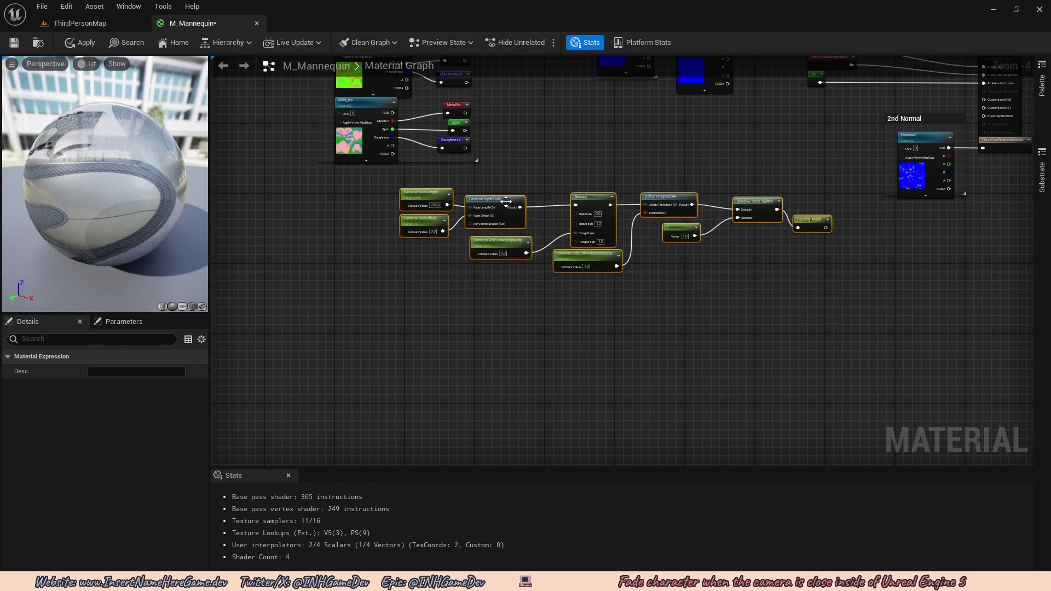
drag(506, 202, 392, 286)
right_drag(439, 312, 483, 272)
Step: Wrap all the camera fade nodes in a comment box titled "OpacityMask Camera Fade"
click(818, 332)
drag(821, 332, 315, 222)
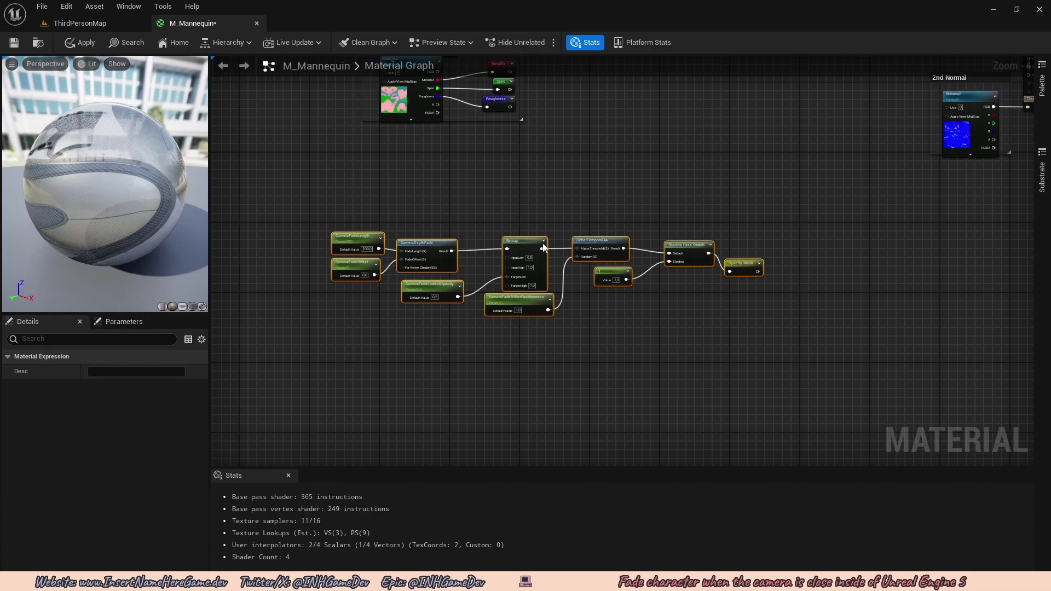
key(c)
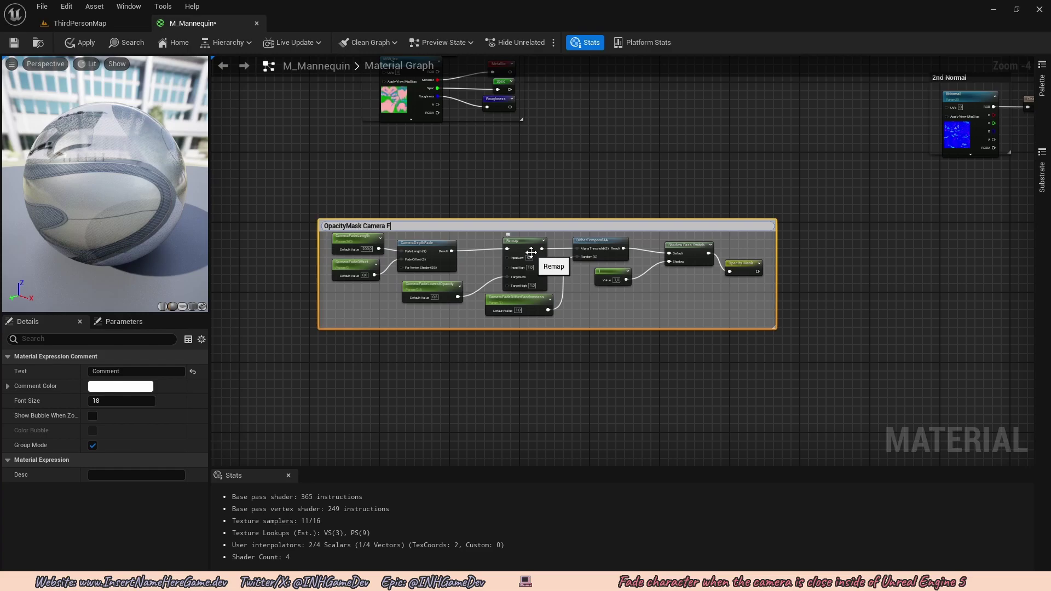
text(OpacityMask Camera Fade)
key(Return)
scroll(572, 195, down, 2)
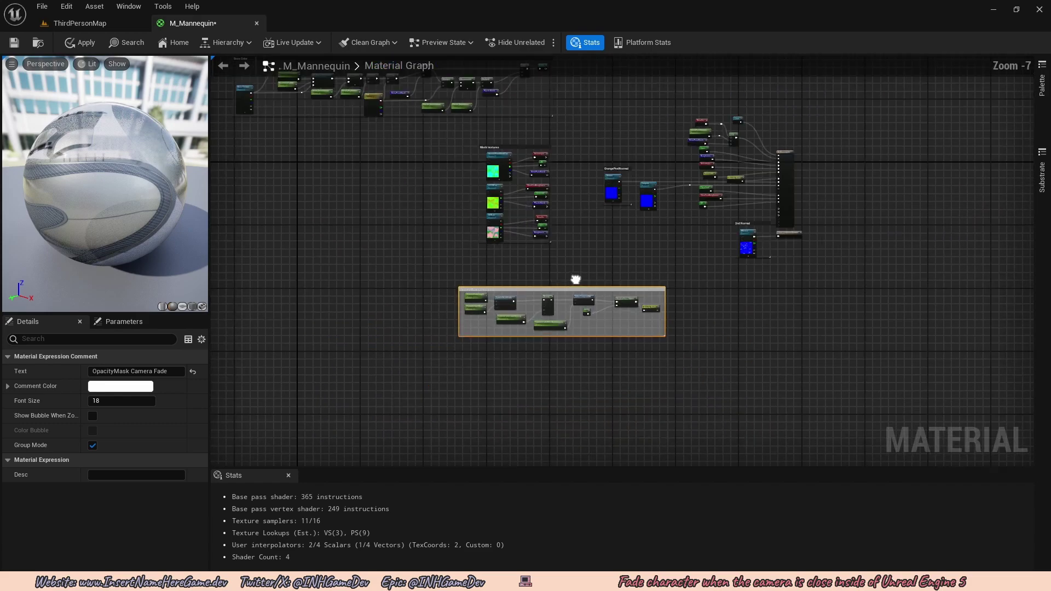
scroll(602, 246, up, 3)
Step: Apply the changes to the M_Mannequin material and save it
click(583, 222)
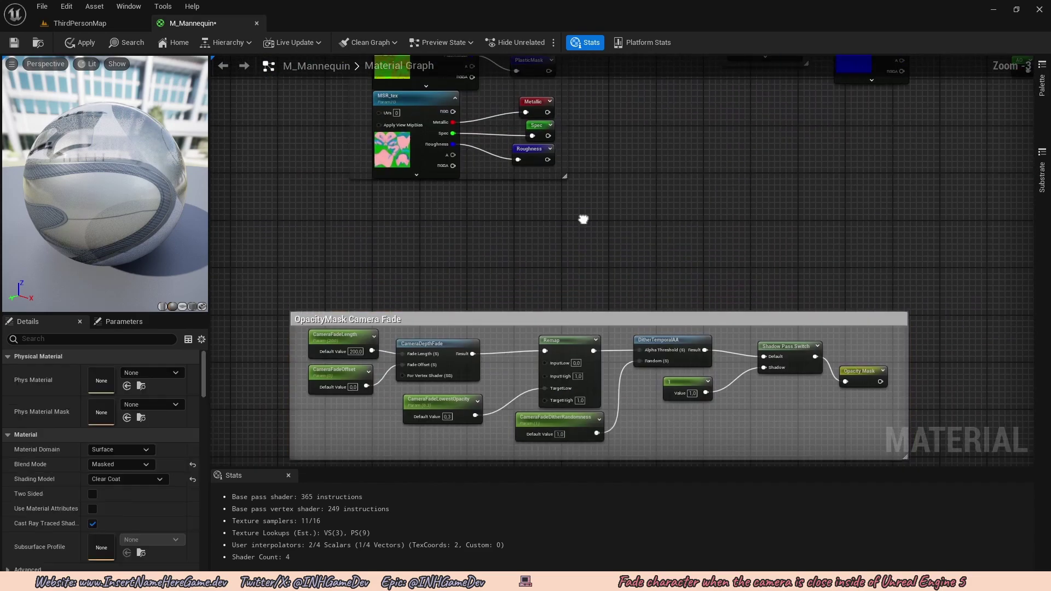
right_drag(567, 209, 511, 156)
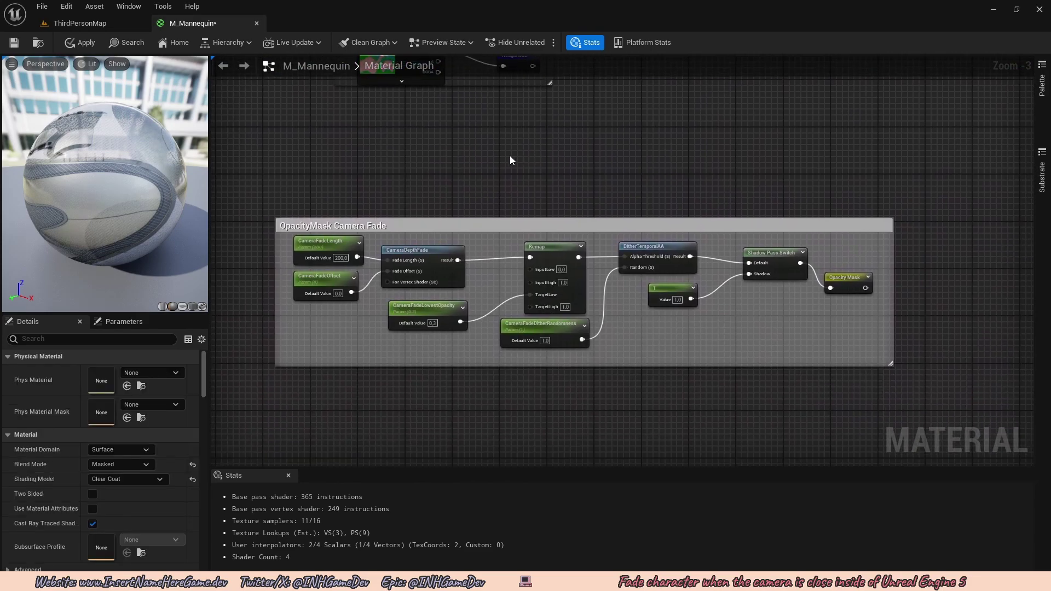
click(87, 44)
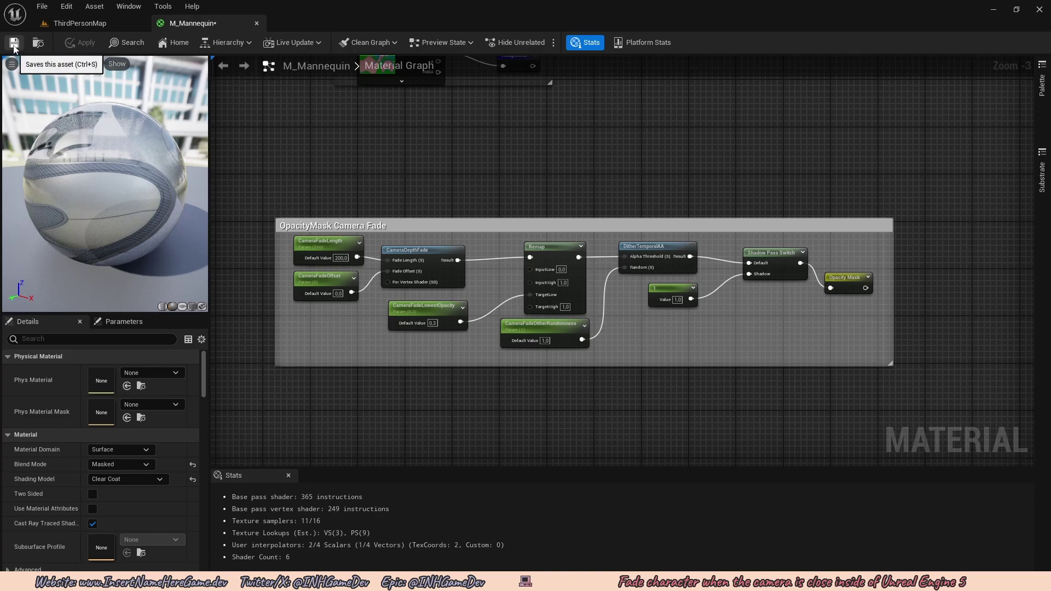
click(13, 47)
Step: Play ThirdPersonMap, run and jump with the character, and examine how it fades with the camera up close
click(72, 24)
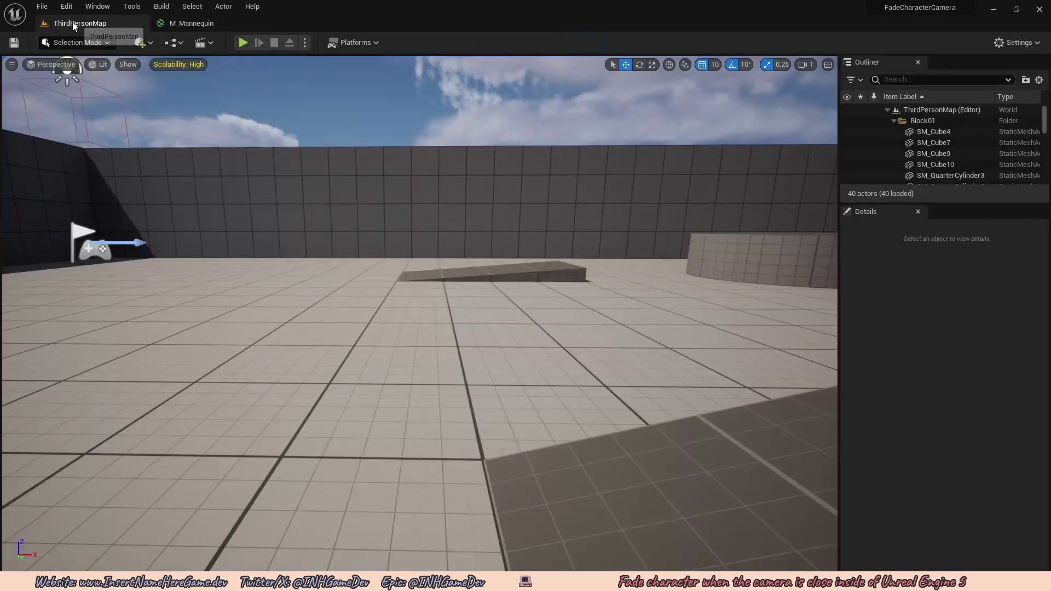
mouse_move(294, 164)
right_down()
mouse_move(312, 173)
mouse_move(306, 165)
right_up()
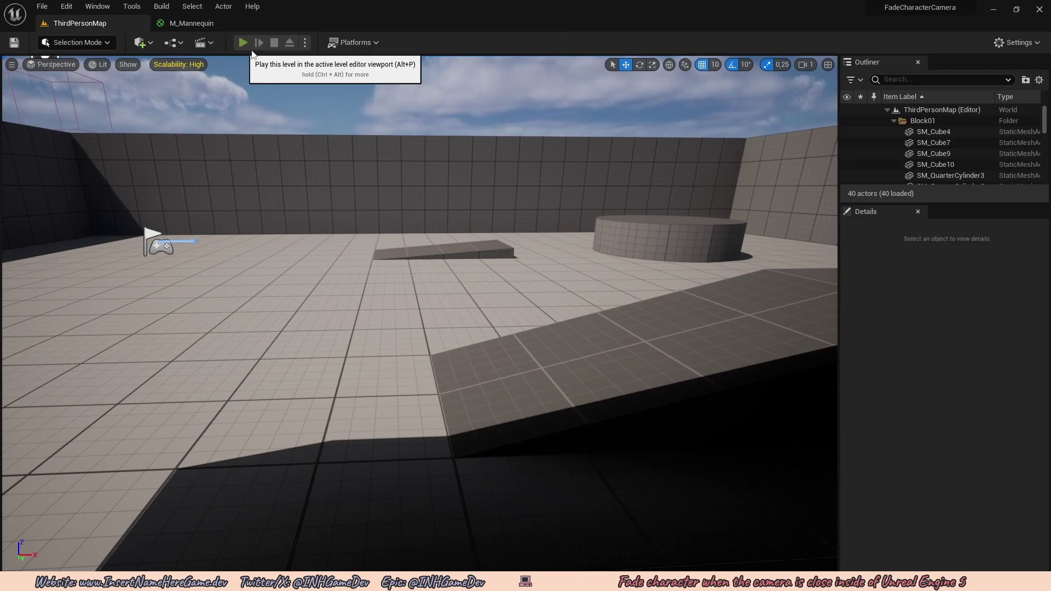
click(244, 42)
key(w)
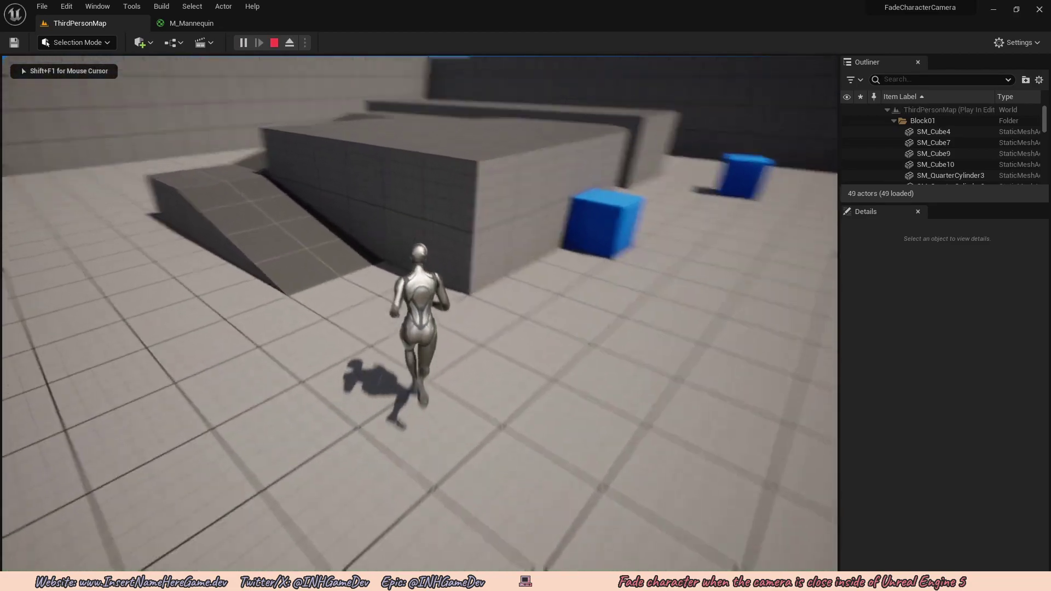
key(d)
key(w)
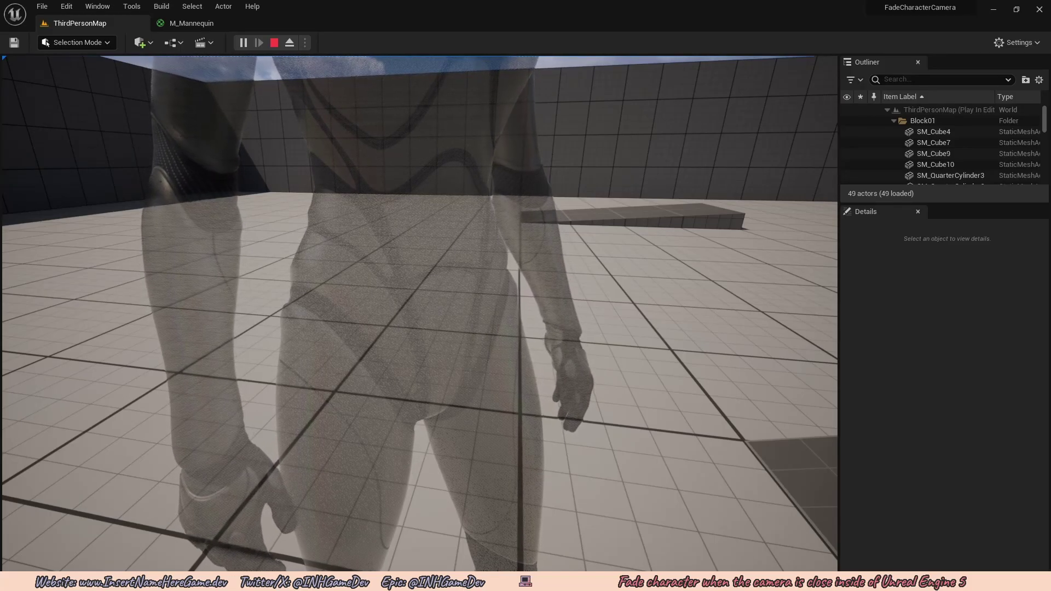
key(space)
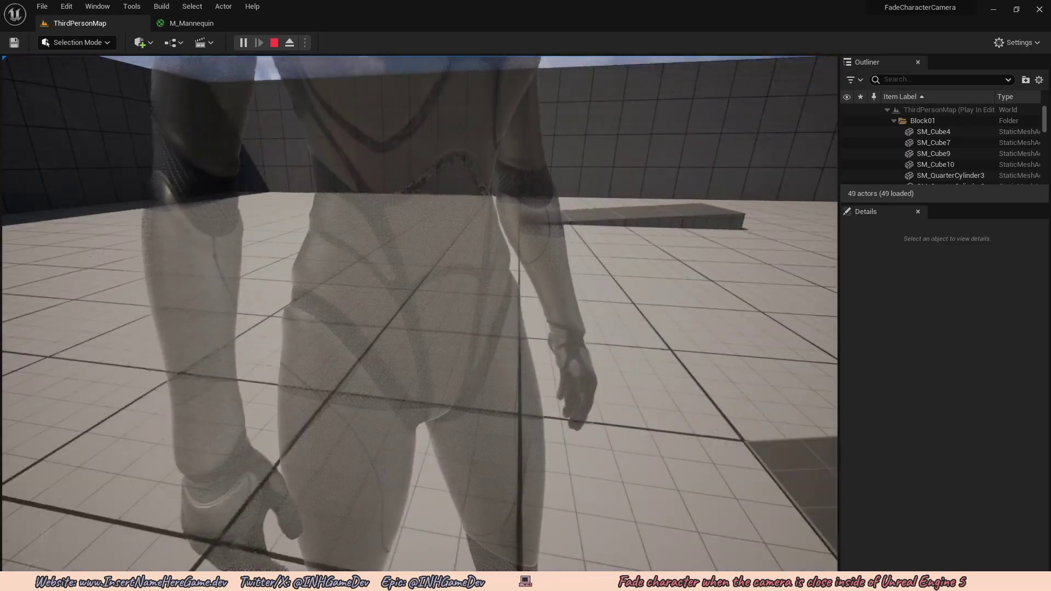
key(shift+F1)
key(space)
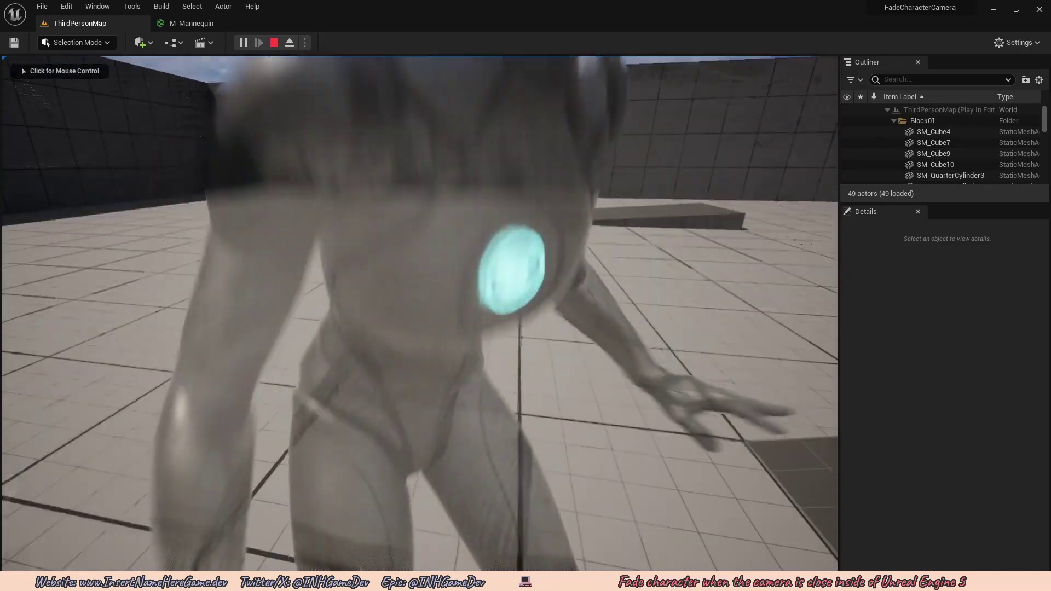
key(w)
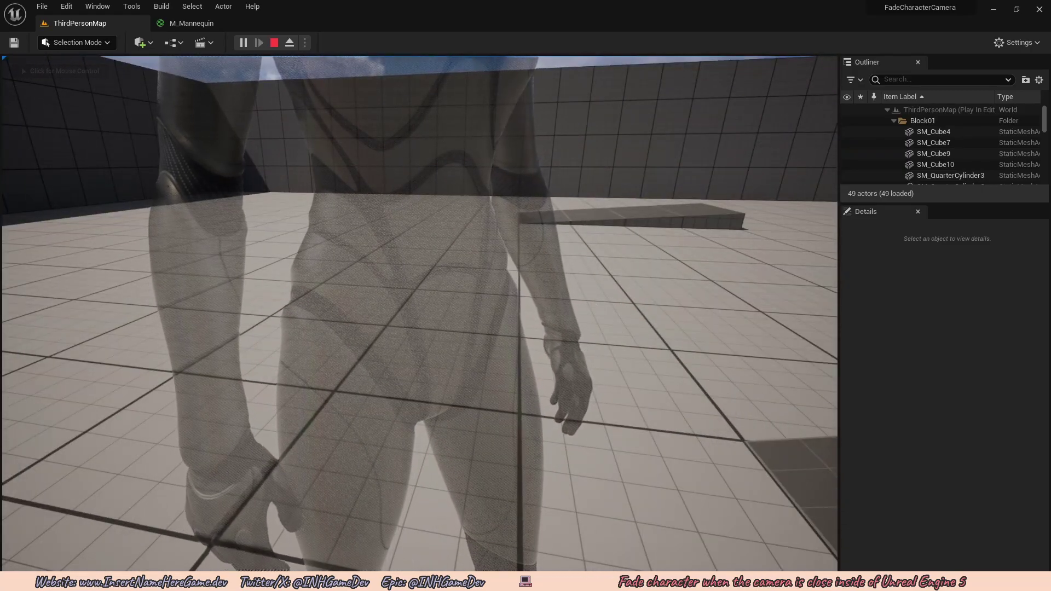
Step: Eject from the character while the game runs and open the MI_Quinn_01 material instance from the Instances/Quinn folder
key(F8)
key(ctrl+space)
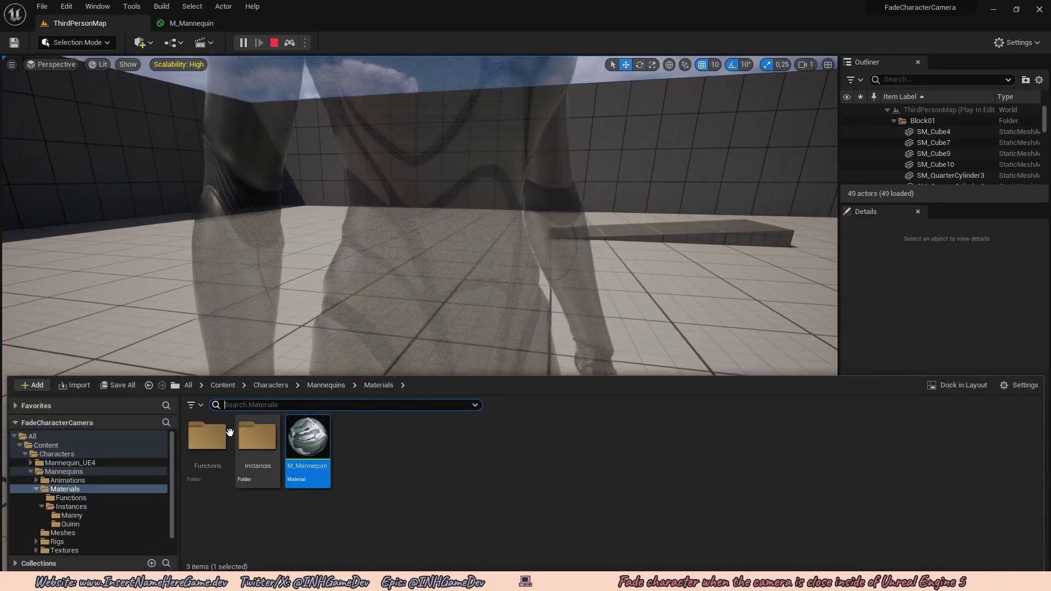
double_click(252, 442)
click(257, 444)
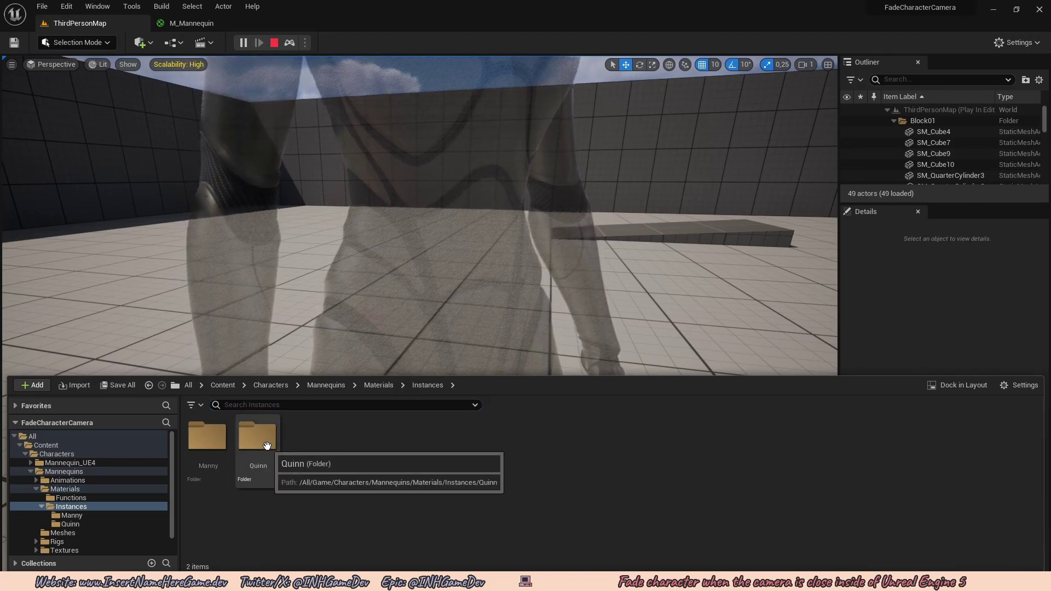
double_click(257, 444)
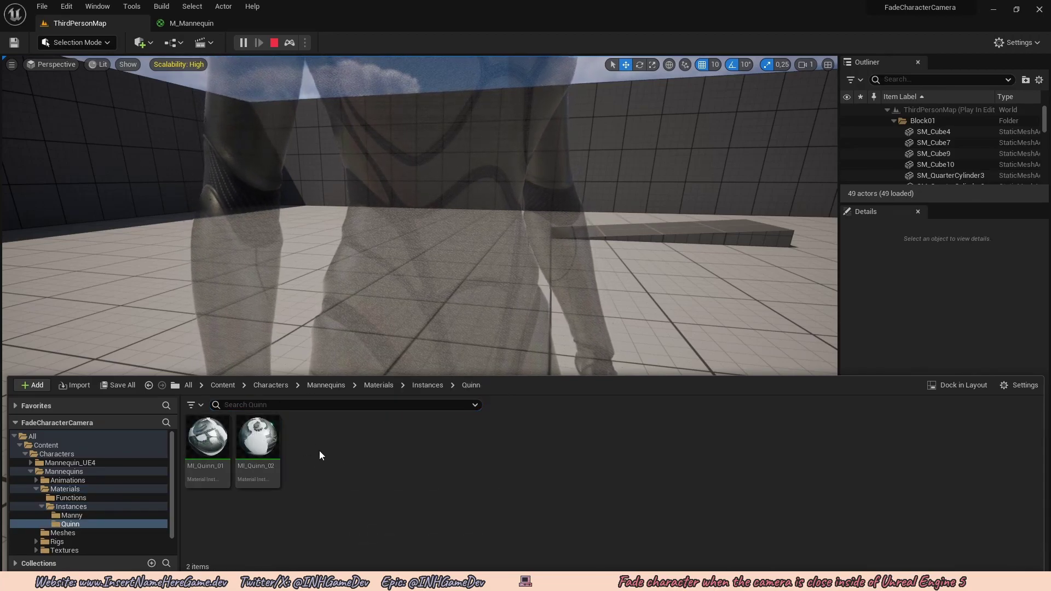
double_click(203, 442)
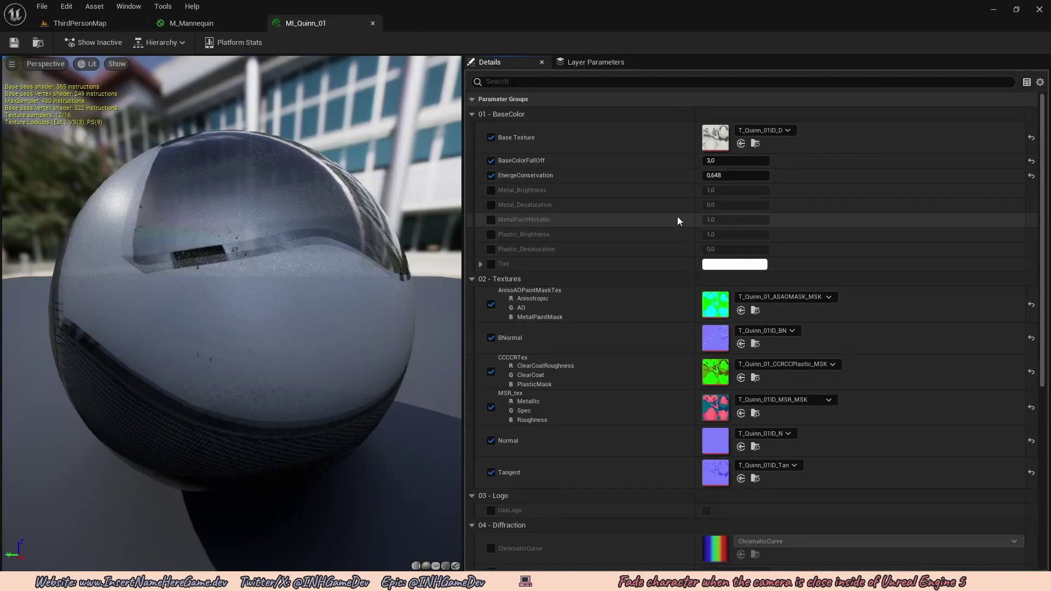
Step: Check the CameraFade parameters of MI_Quinn_01 and float its editor as a separate window over the ThirdPersonMap viewport
scroll(665, 269, down, 10)
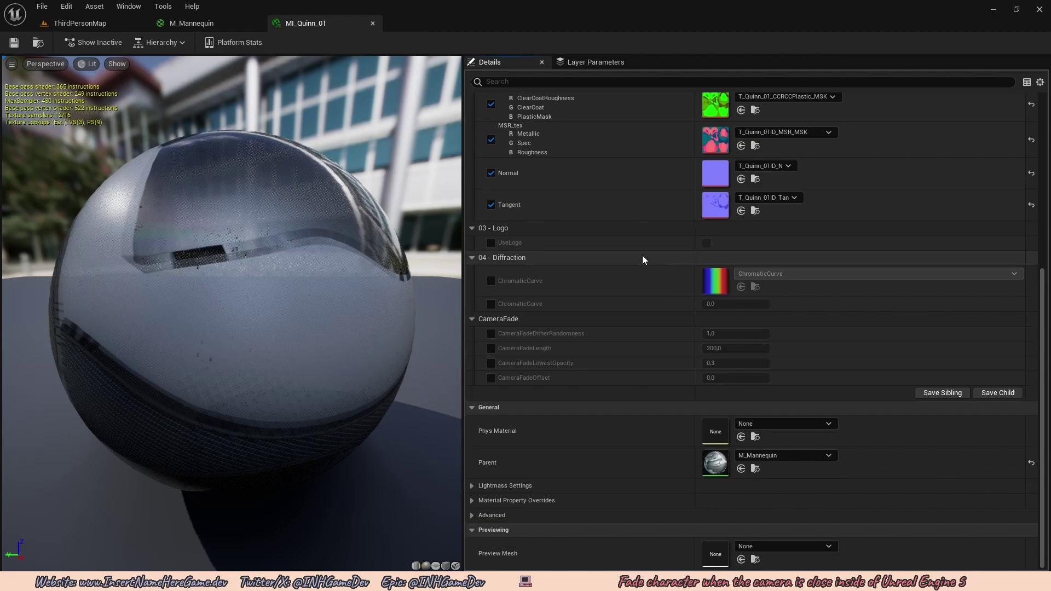
drag(304, 23, 558, 172)
click(94, 27)
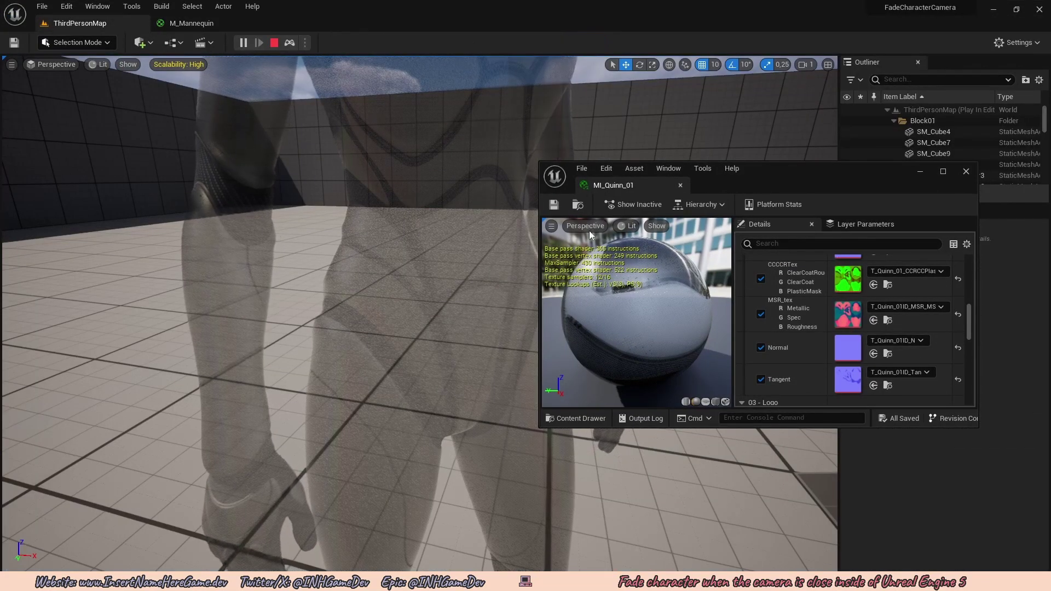
Step: Override CameraFadeDitherRandomness in MI_Quinn_01 and set it to 0
scroll(793, 298, down, 4)
scroll(793, 305, down, 3)
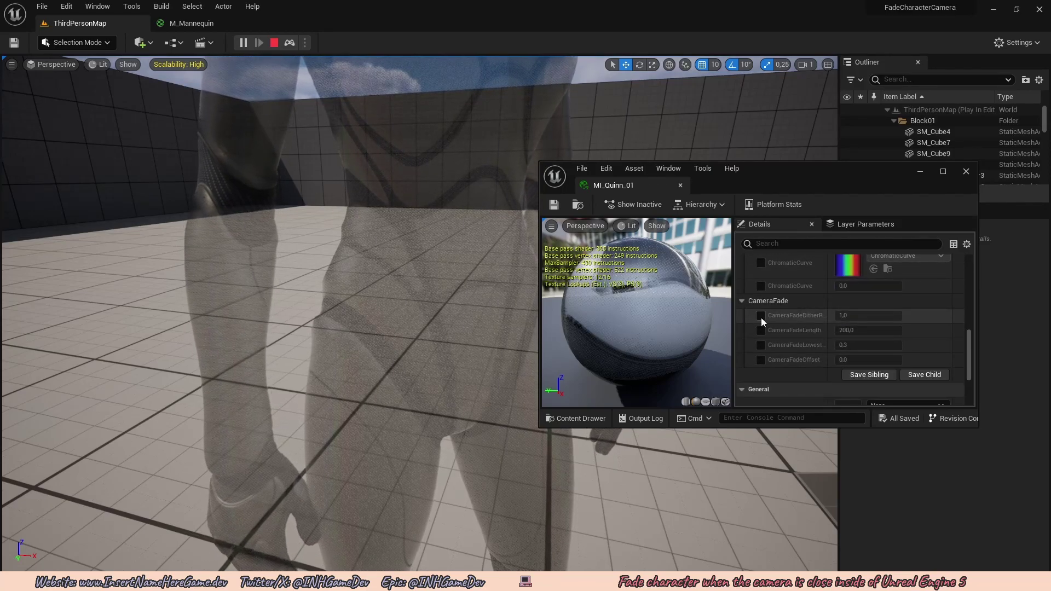
click(761, 317)
mouse_move(888, 316)
mouse_down()
mouse_move(836, 319)
mouse_move(877, 318)
mouse_up()
click(877, 317)
key(BackSpace)
text(0)
key(Return)
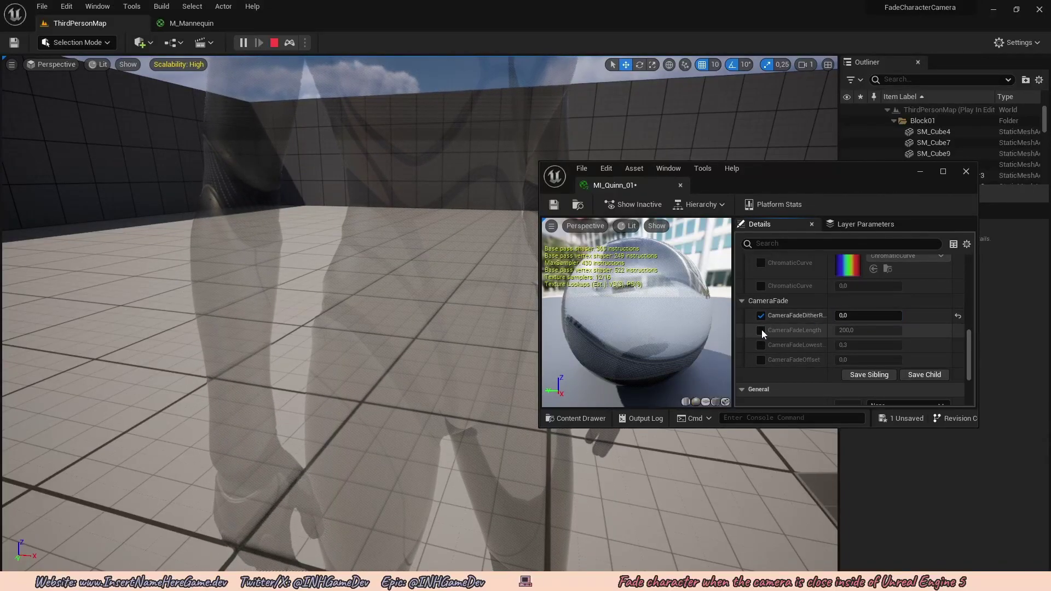
Step: Override CameraFadeLength, try a different fade distance against the character, and set it to 200
click(761, 330)
drag(852, 331, 829, 331)
click(891, 332)
key(BackSpace)
text(200)
key(Return)
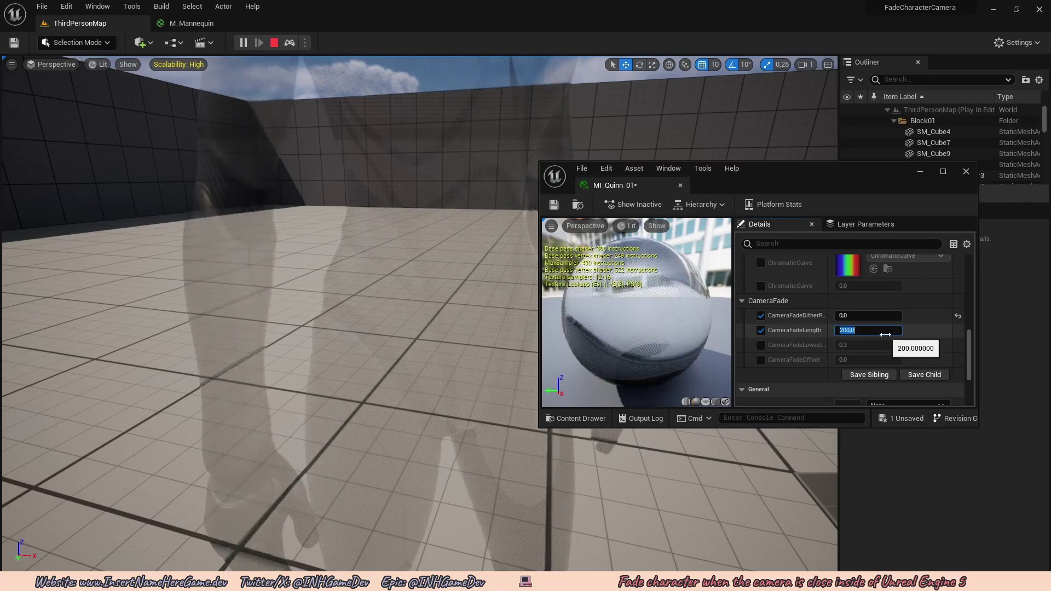
Step: Override CameraFadeLowestOpacity, try 0.6 on the character, and set it to 0.3
click(760, 346)
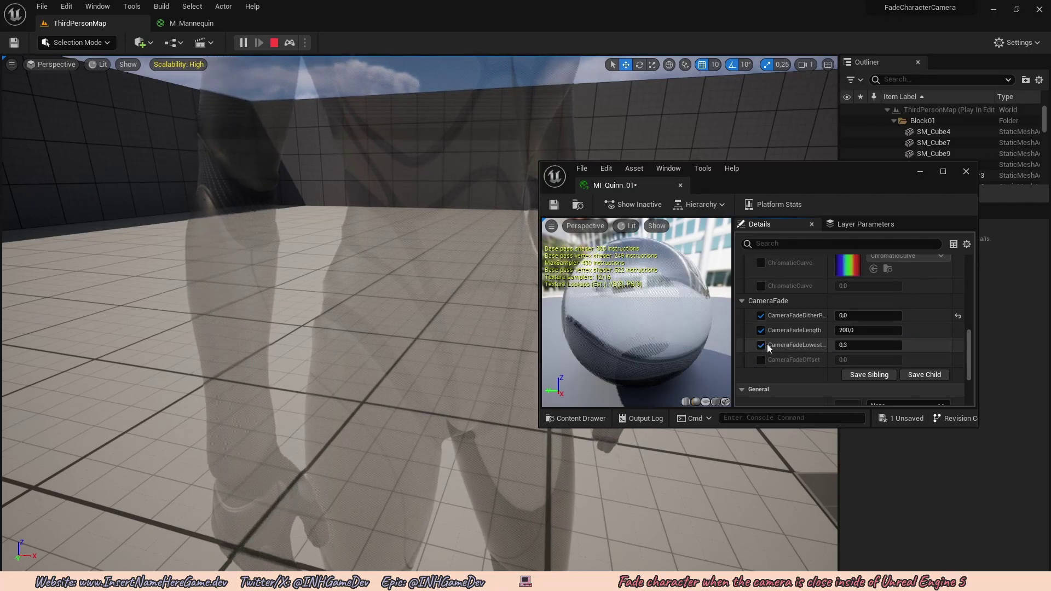
drag(854, 344, 862, 345)
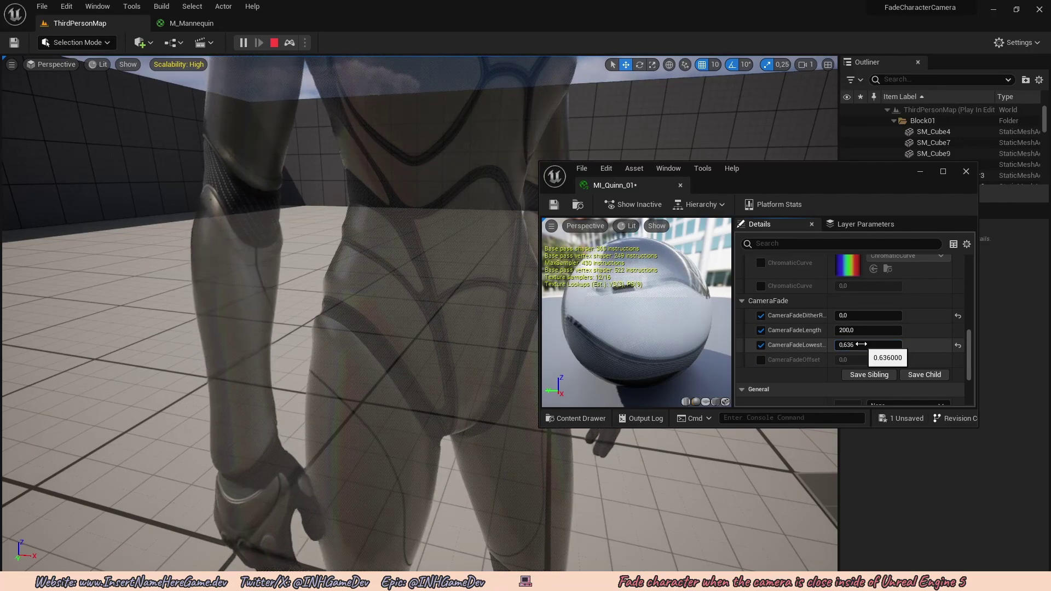
drag(858, 344, 850, 344)
text(0,6)
key(Return)
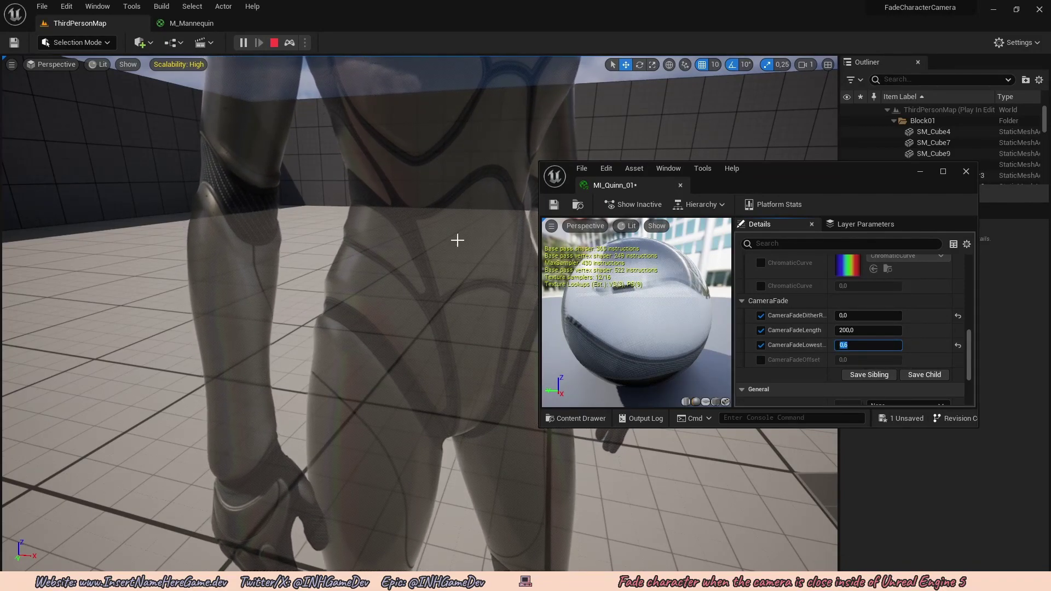
text(0)
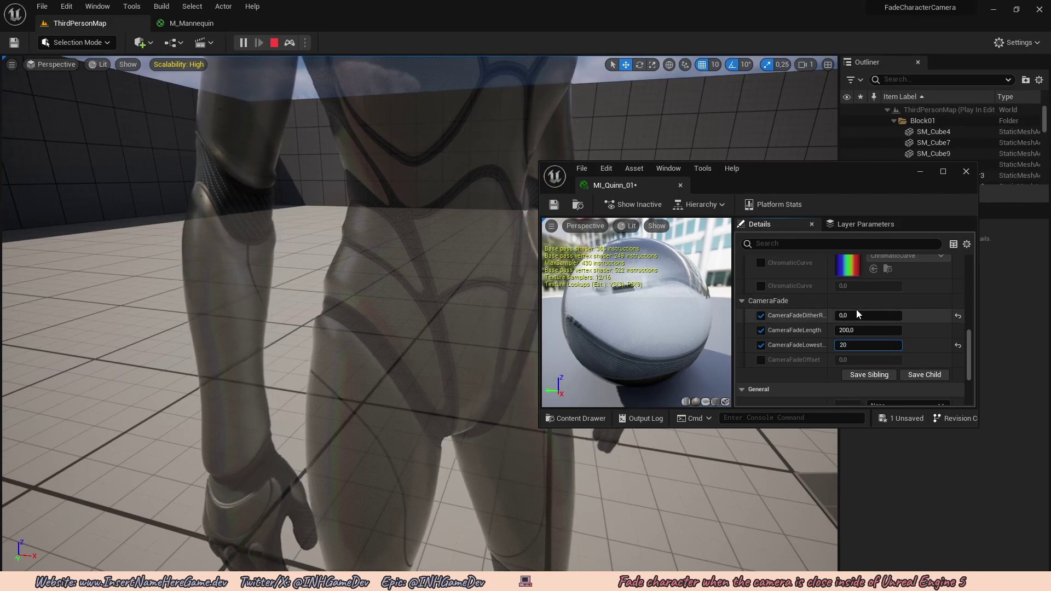
text(,3)
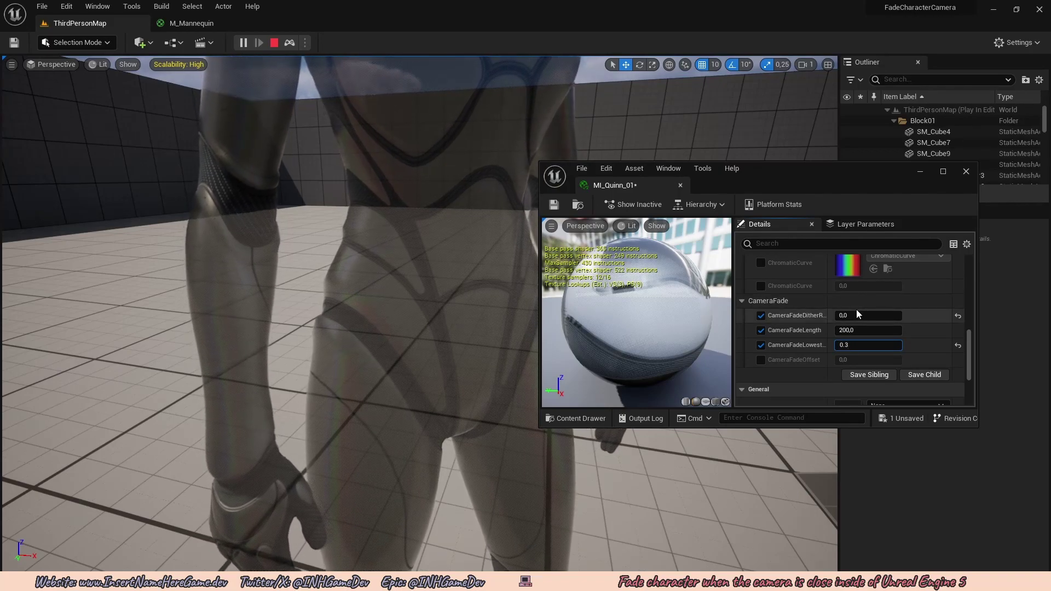
key(Return)
Step: Override CameraFadeOffset, try an offset of about 8.7, and reset it to its default
click(761, 359)
drag(849, 360, 878, 357)
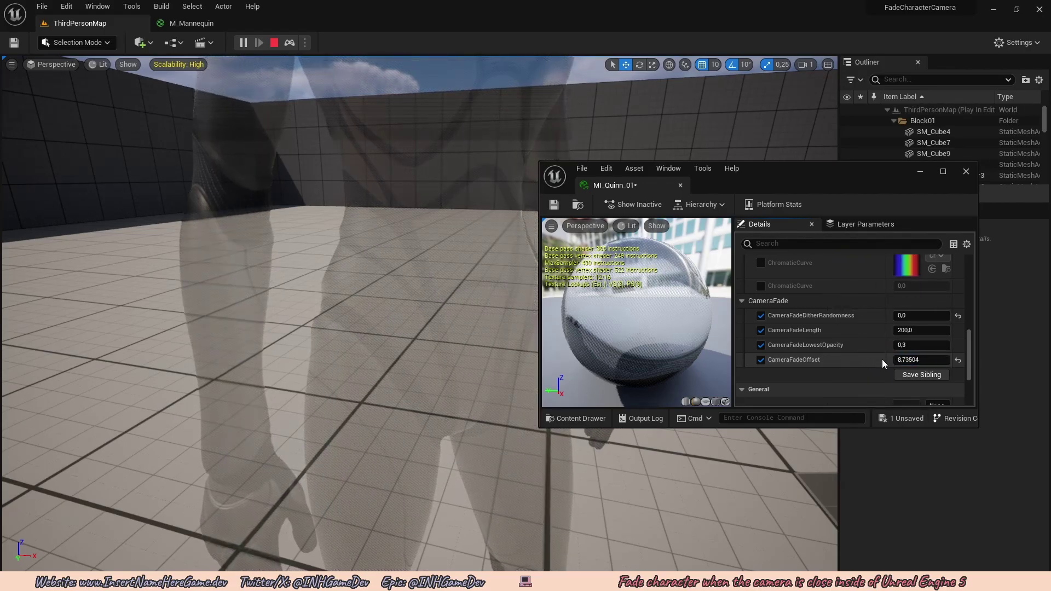
click(957, 360)
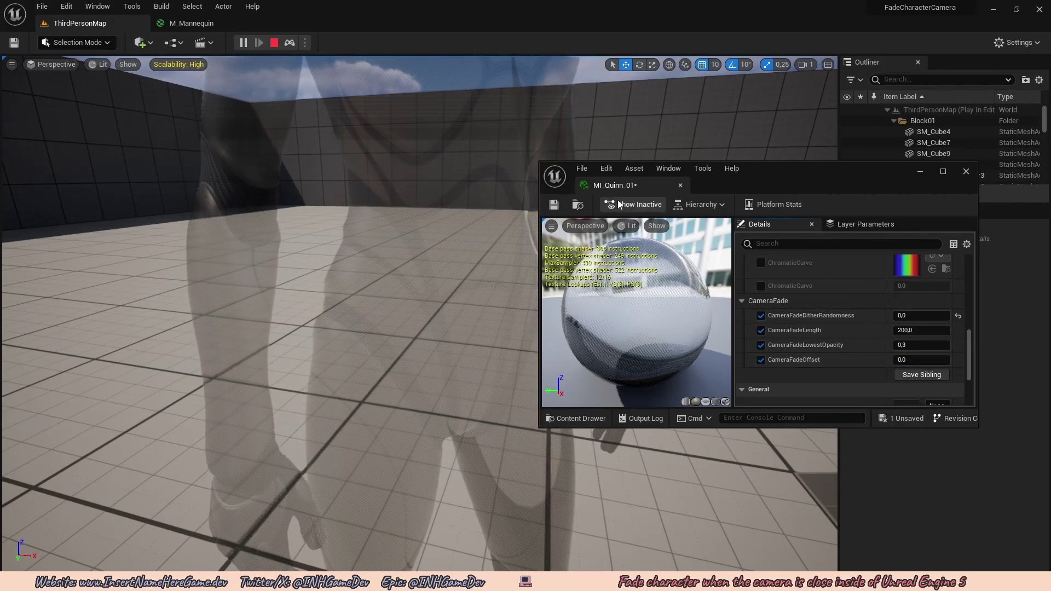
Step: Dock the MI_Quinn_01 editor beside M_Mannequin in the main window and return to ThirdPersonMap
drag(633, 185, 306, 23)
click(132, 22)
right_drag(540, 173, 577, 187)
Step: Possess the character again in the running game and run it across the level floor
click(290, 43)
click(350, 82)
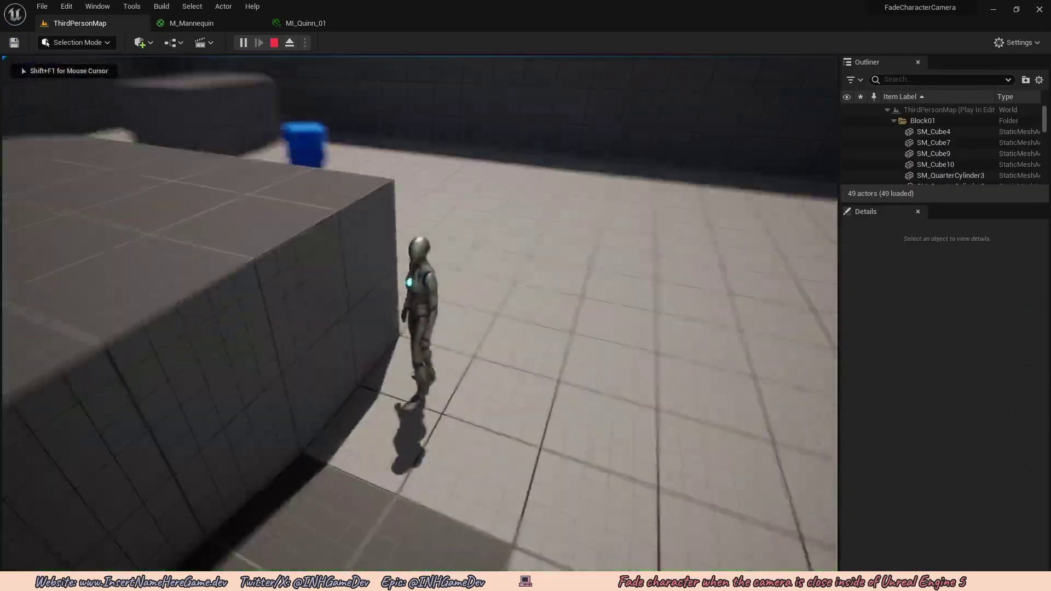
key(s)
key(d)
key(s)
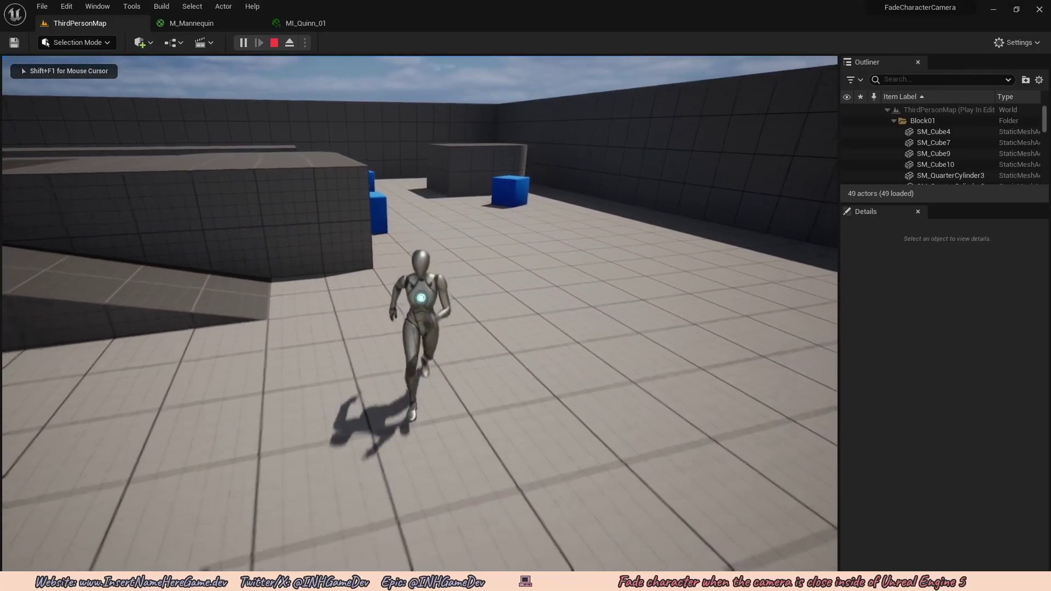